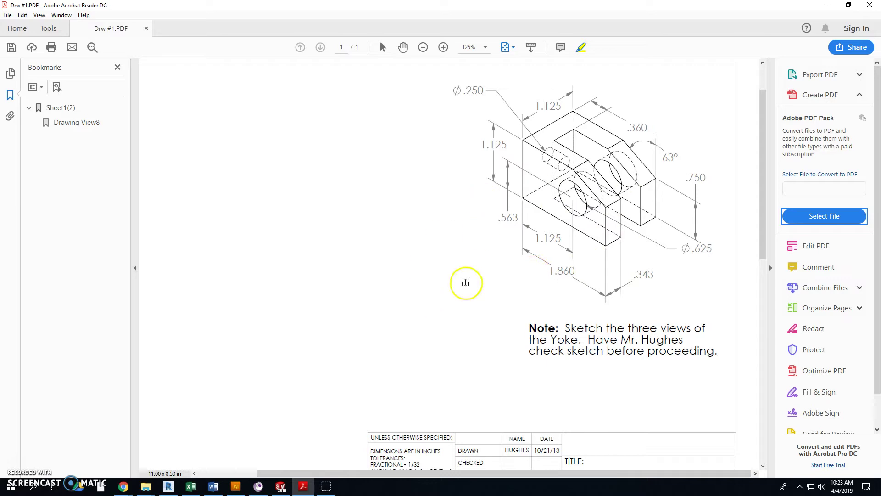
Step: Switch to SOLIDWORKS and close the Drw #1 drawing, saving all modified documents
click(280, 488)
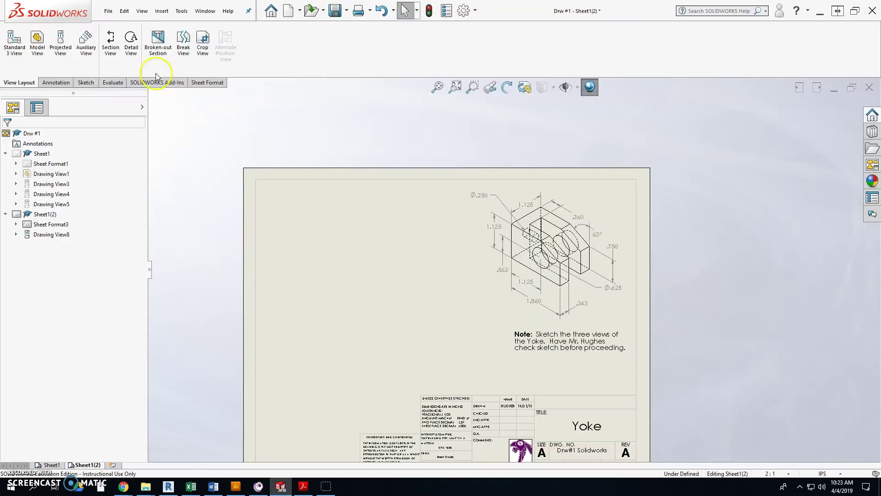
click(822, 12)
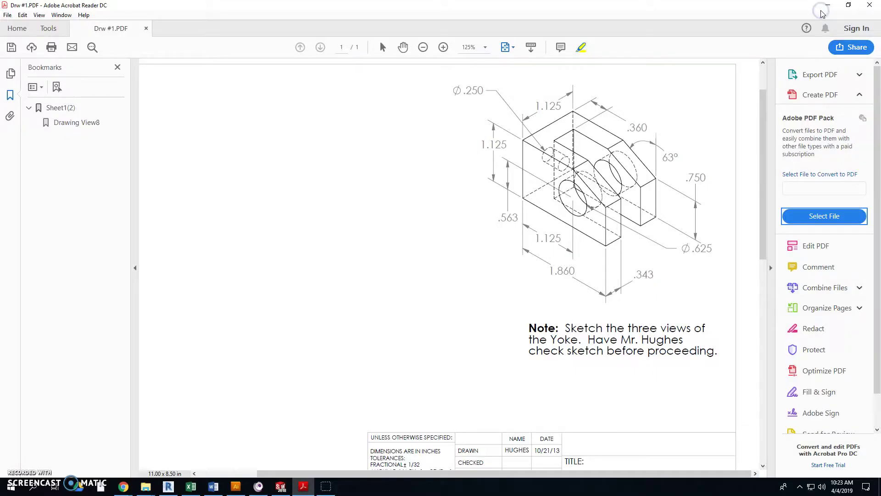
click(280, 486)
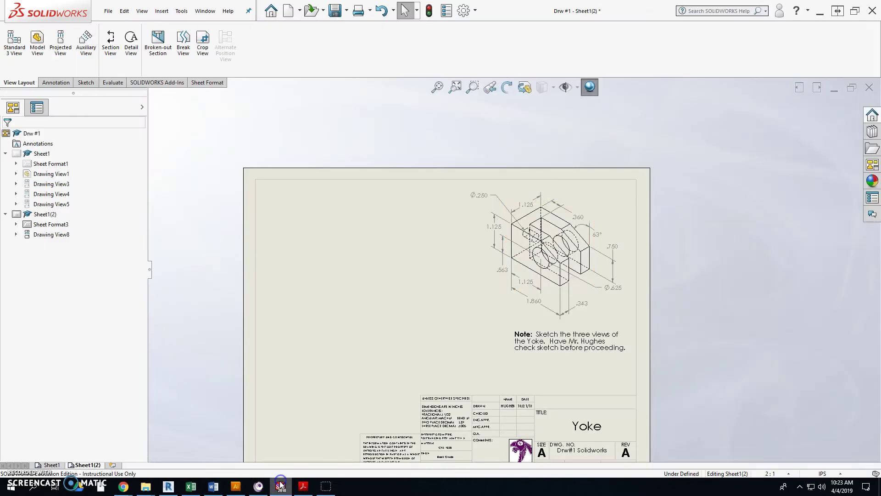
click(870, 87)
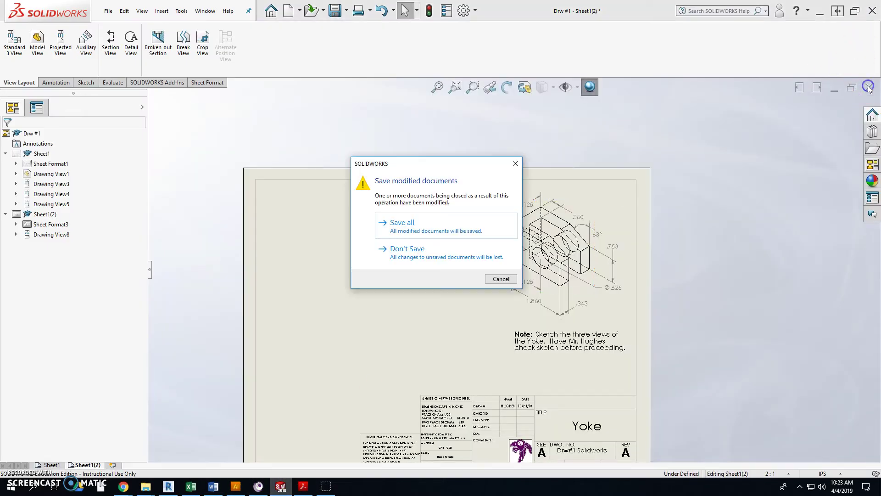
click(394, 228)
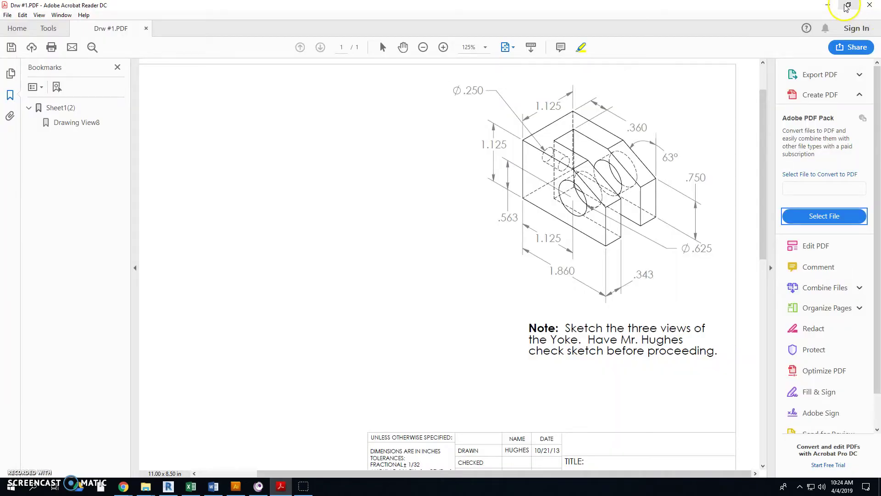
Step: Minimize the open windows to reach the desktop and launch SOLIDWORKS 2018
click(832, 6)
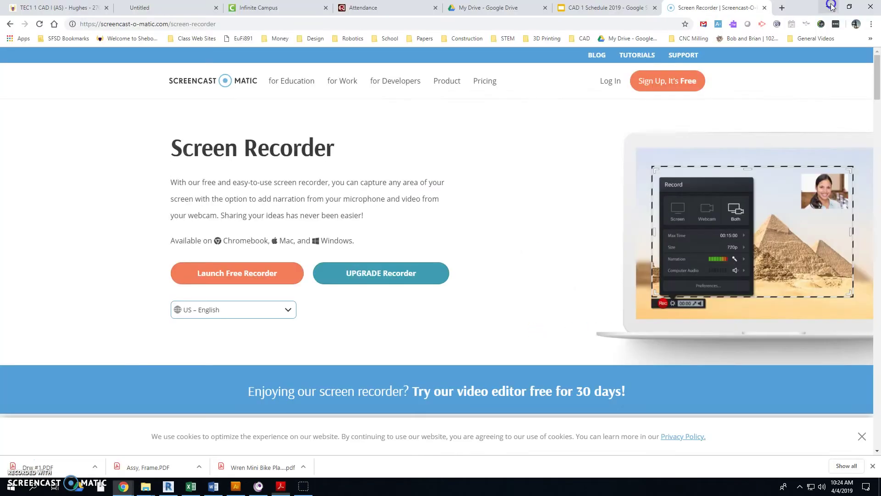
click(830, 8)
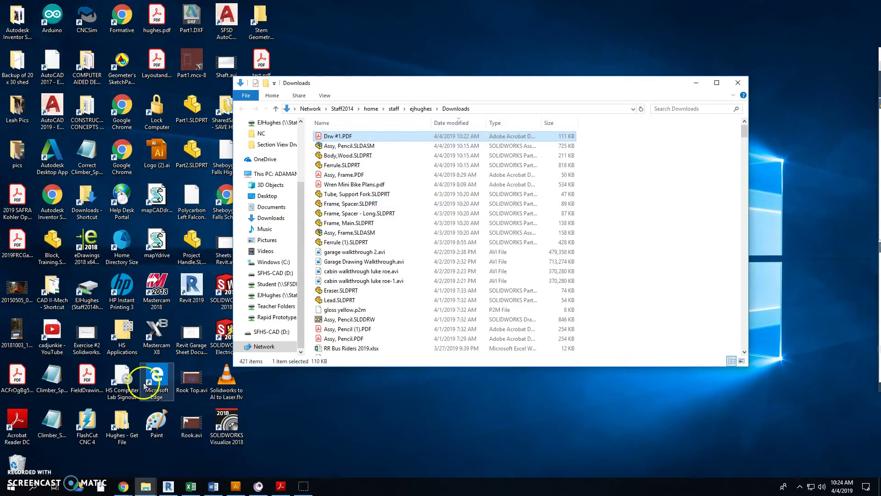
click(697, 82)
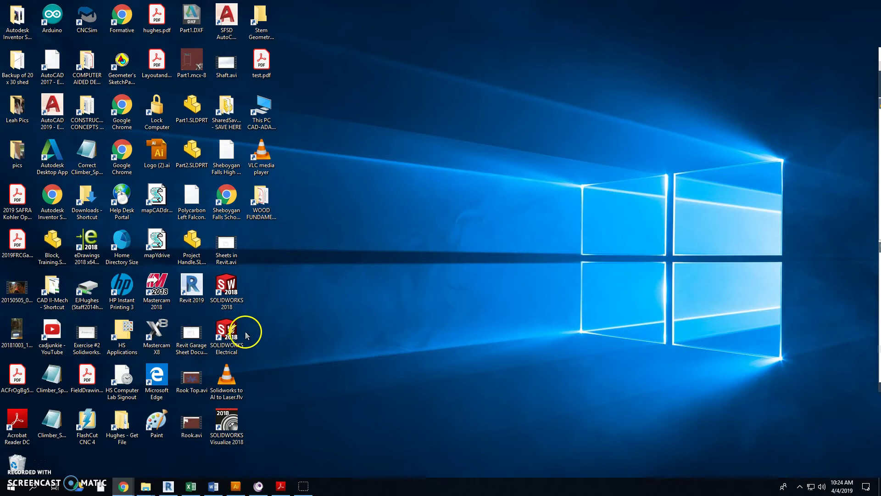
double_click(227, 307)
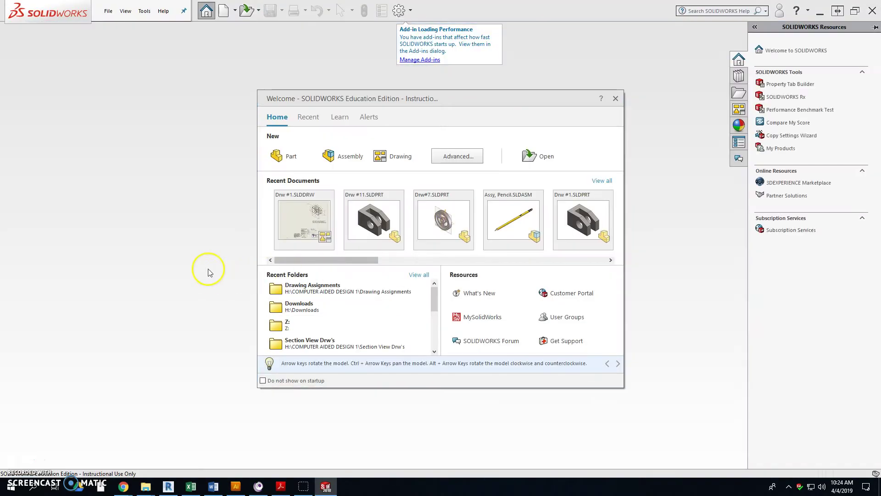
Step: Dismiss the welcome window and create a new part document
click(205, 261)
click(108, 10)
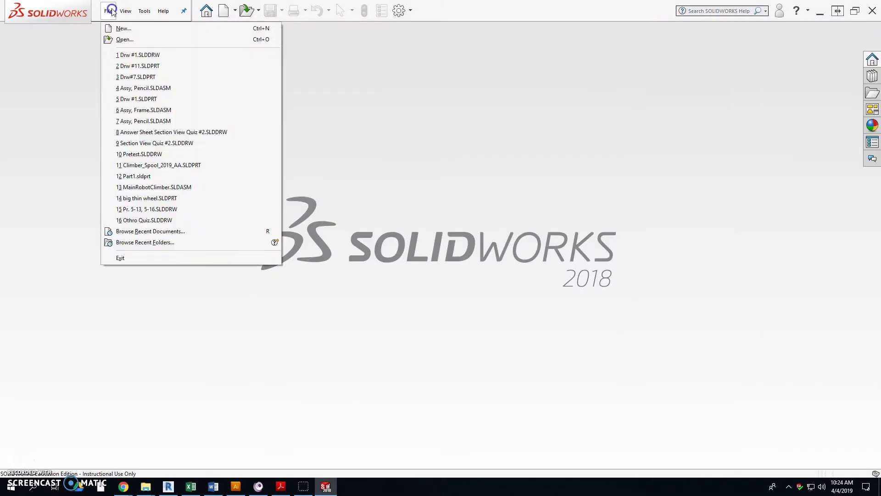
click(115, 29)
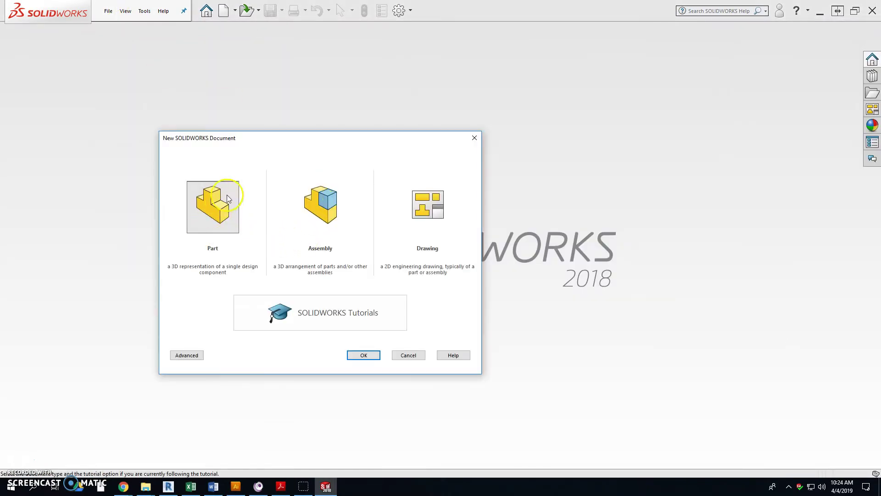
double_click(205, 204)
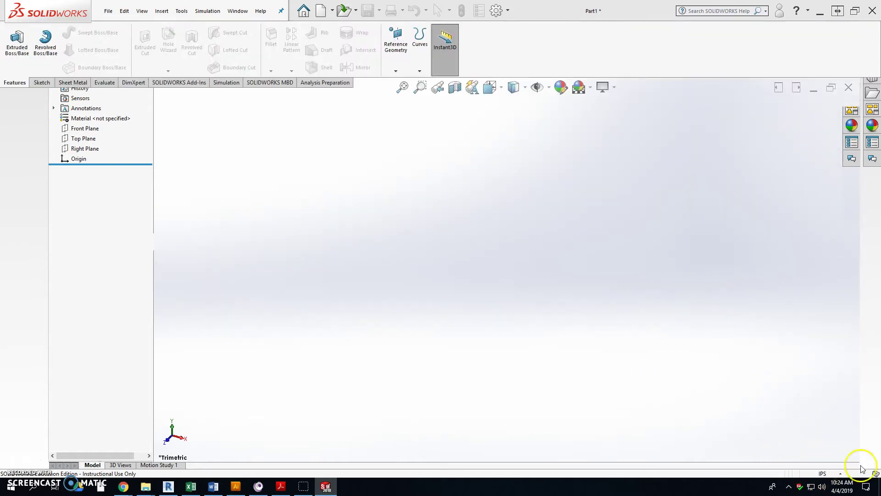
Step: Check the part's overall drafting standard and unit system in the document properties
click(821, 473)
click(676, 432)
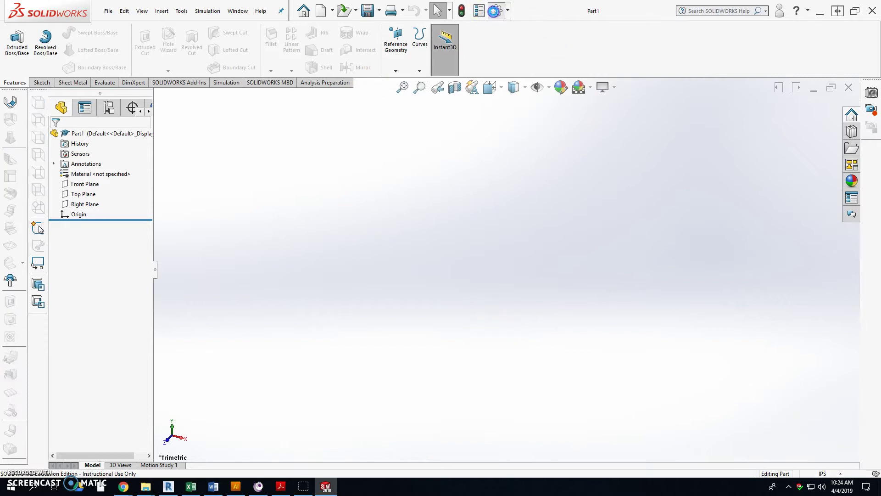
click(495, 10)
click(321, 86)
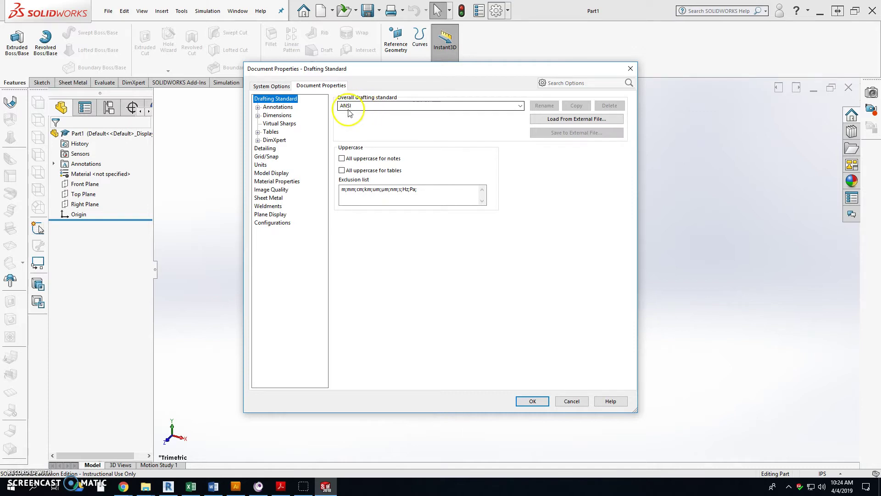
click(260, 165)
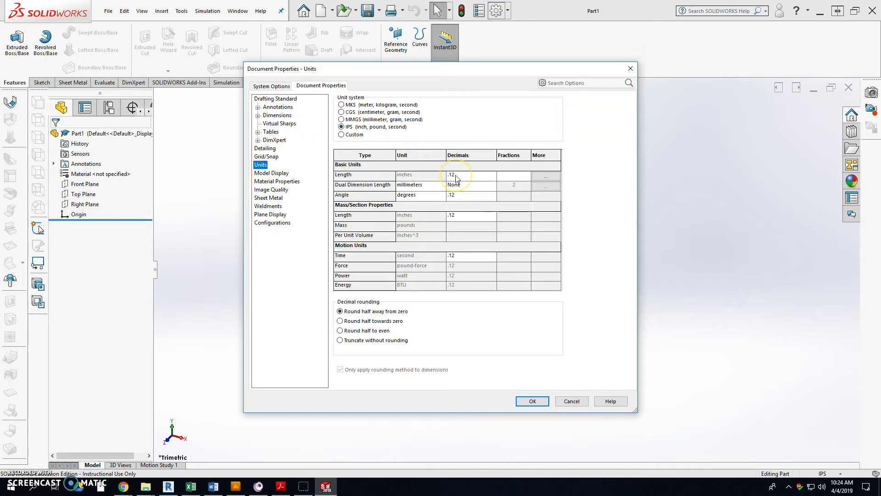
click(531, 401)
Step: Switch to the Drw #1 PDF in Acrobat Reader, highlight the 1.860 length dimension, and return to SOLIDWORKS
click(286, 487)
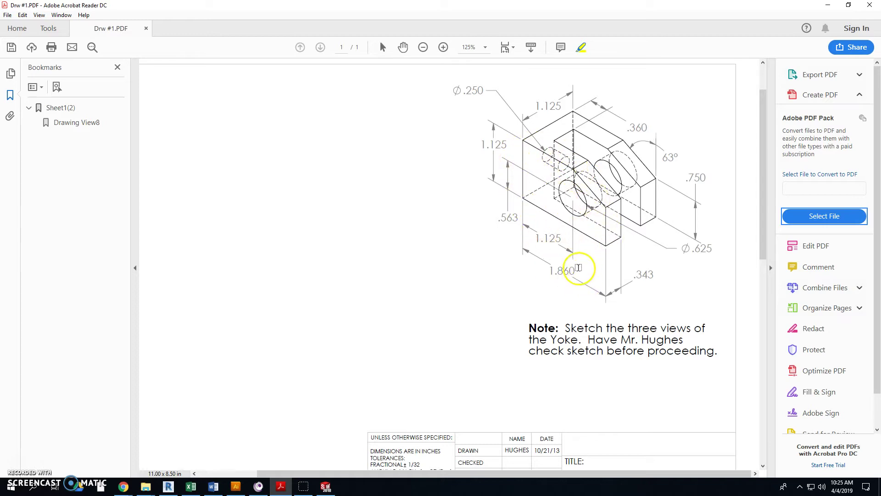
click(547, 271)
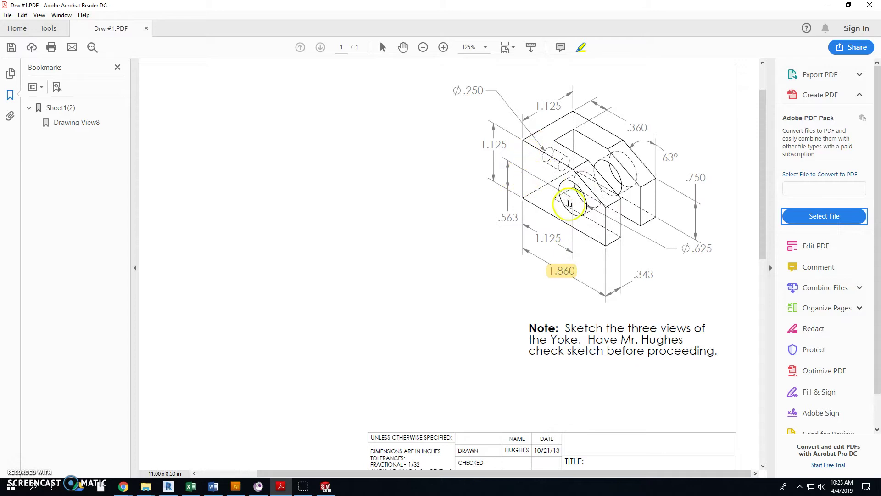
click(327, 487)
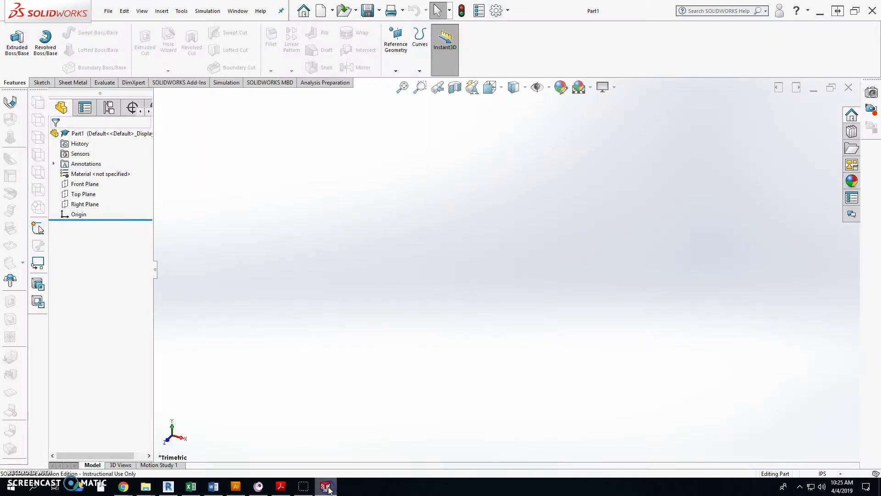
Step: Start a new sketch on the Front Plane
click(86, 185)
click(63, 122)
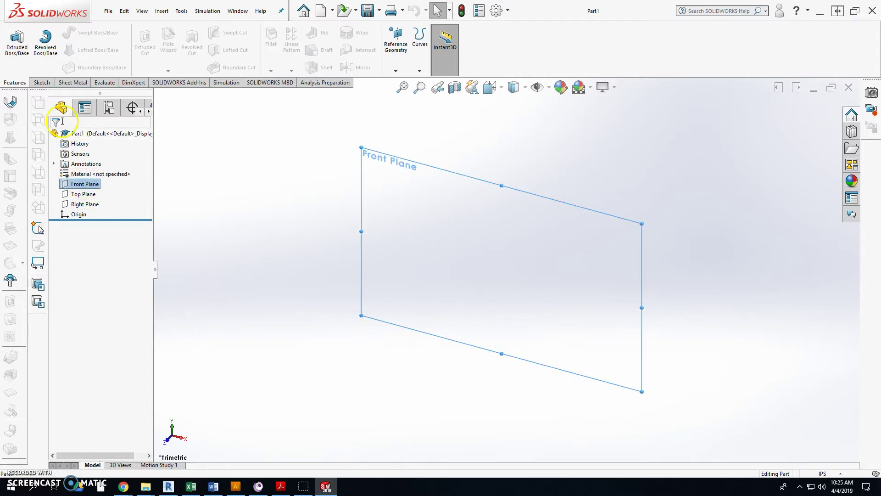
click(45, 83)
click(13, 37)
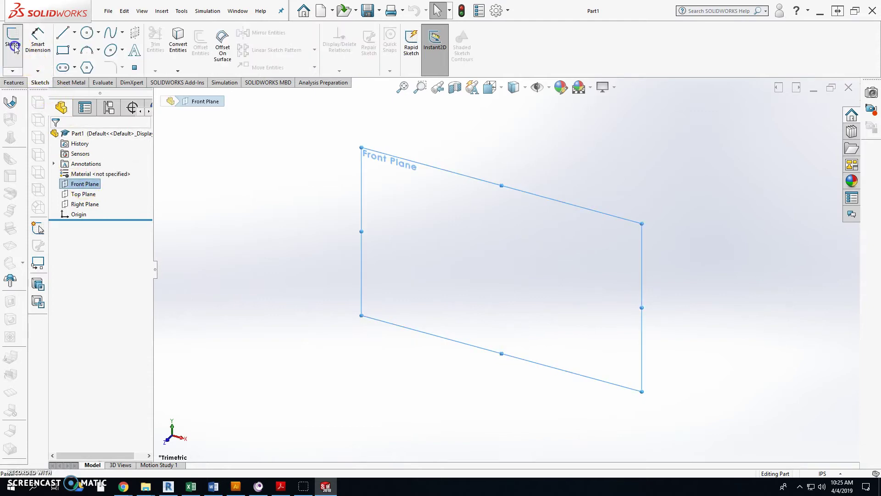
Step: Sketch a closed five-sided line profile from the origin, about 3.89 in wide, with its upper right corner cut by an angled line
click(63, 33)
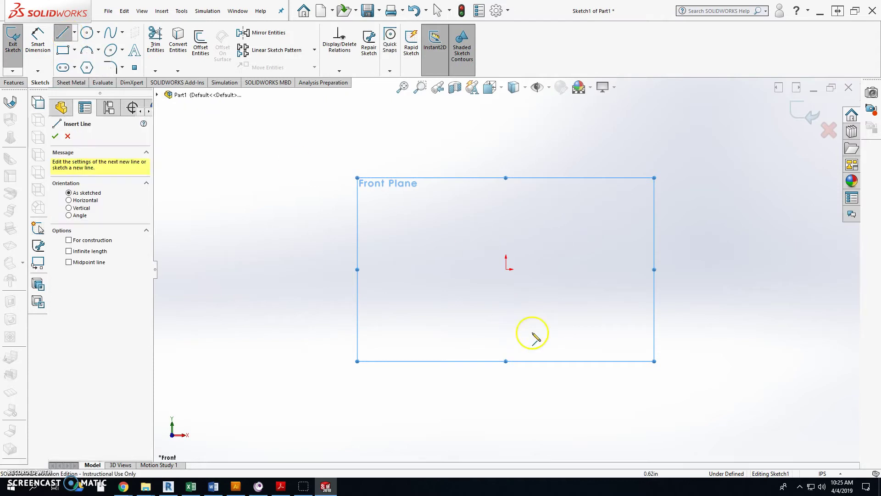
drag(506, 269, 507, 159)
click(602, 157)
click(670, 218)
click(671, 269)
click(507, 270)
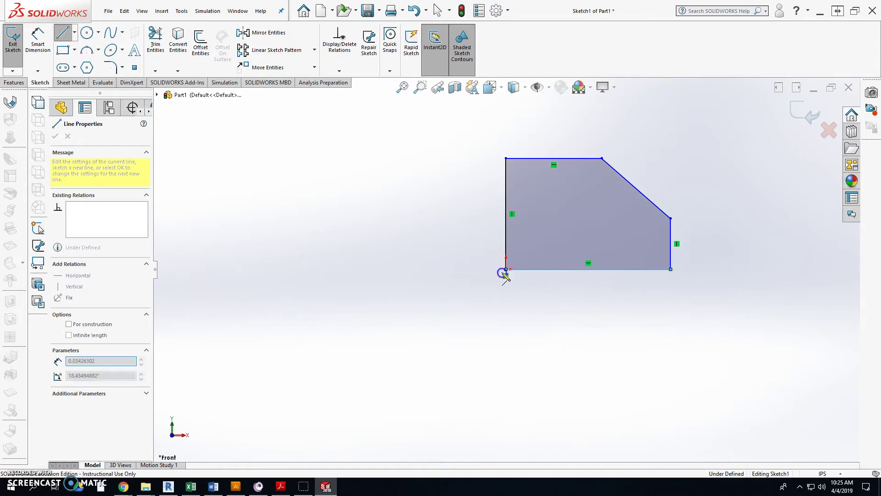
Step: Check the overall length in the PDF drawing and dimension the profile's bottom edge to 1.86 in with Smart Dimension
mouse_move(331, 489)
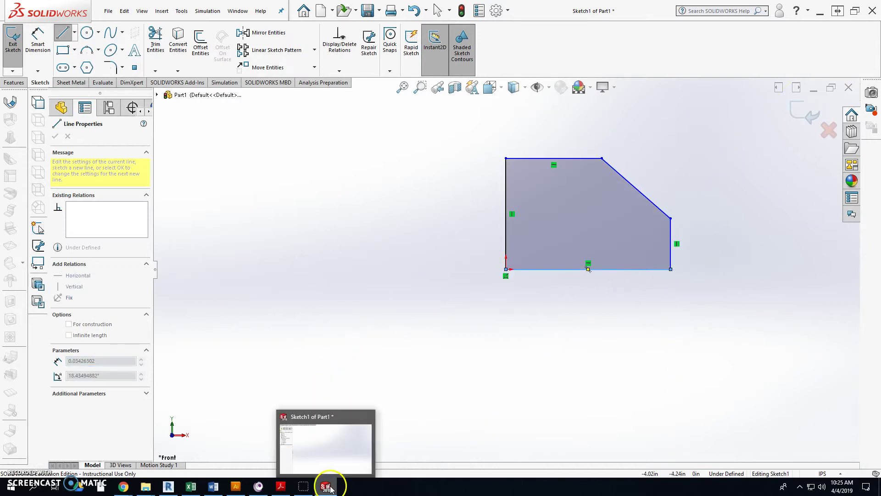
click(285, 489)
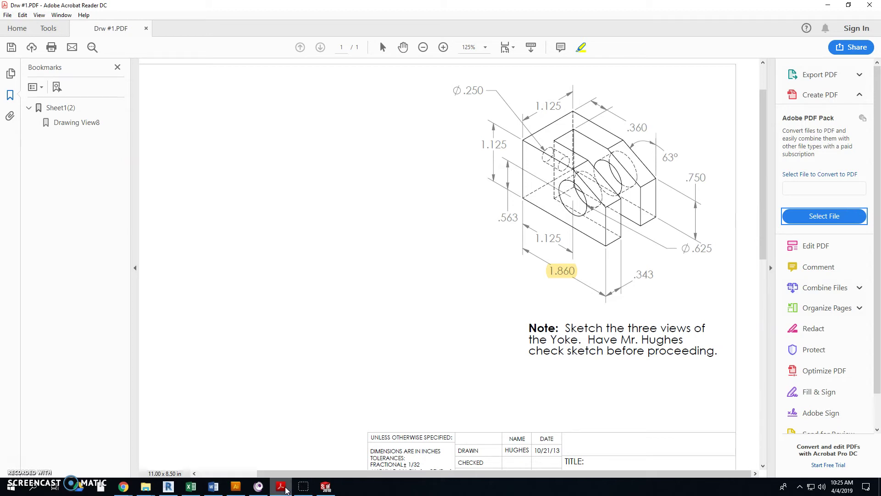
click(326, 486)
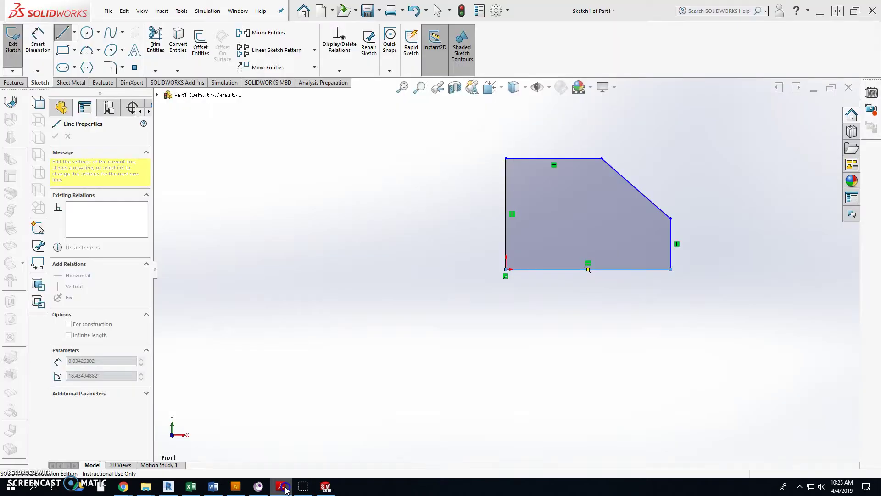
click(38, 48)
click(566, 270)
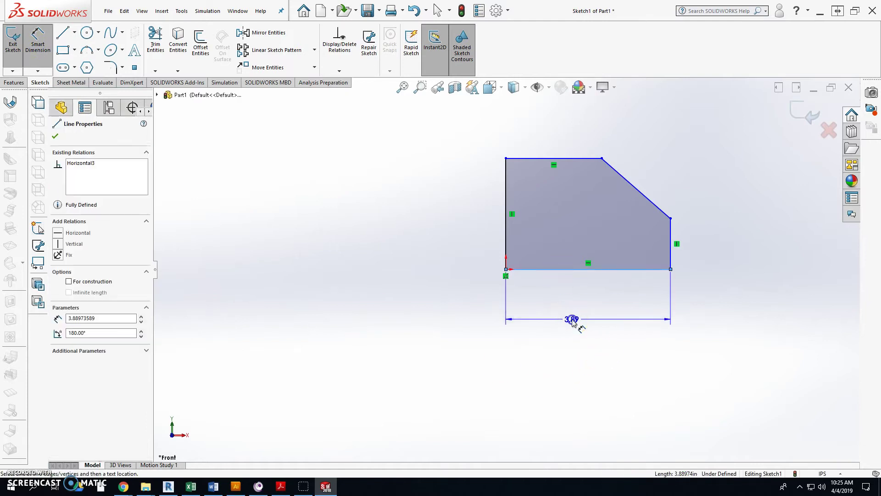
click(572, 320)
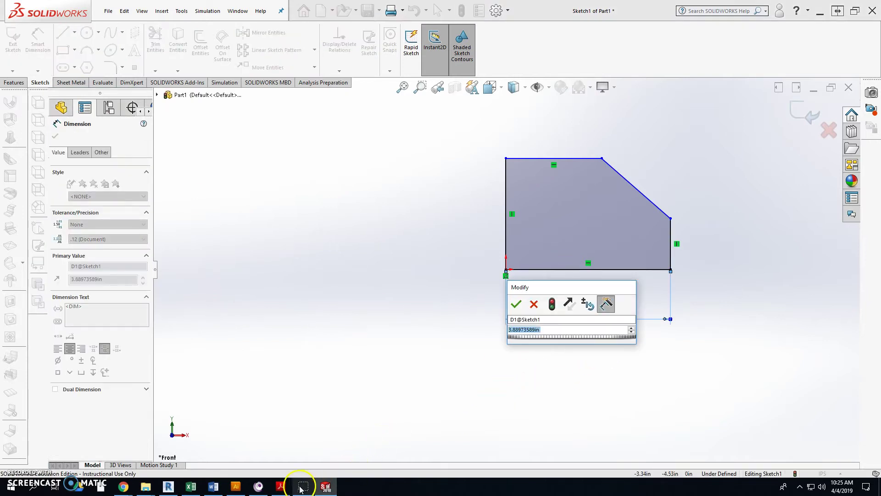
click(281, 487)
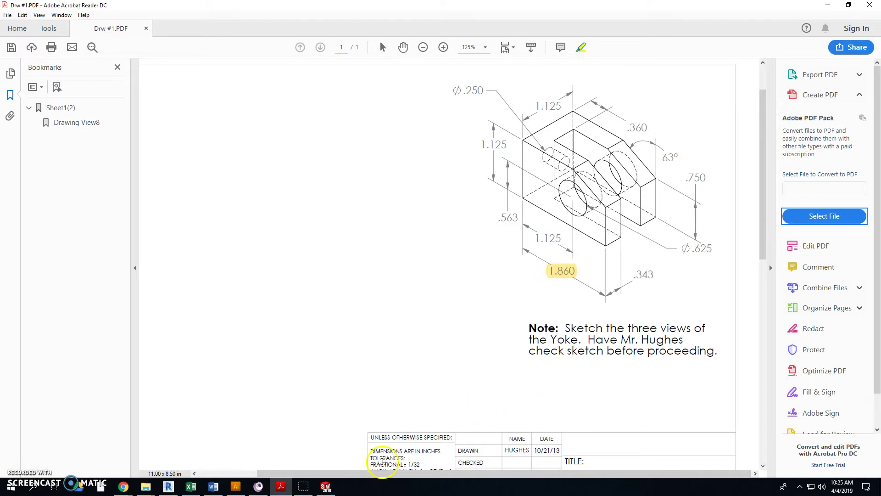
click(326, 487)
text(1.86)
key(Return)
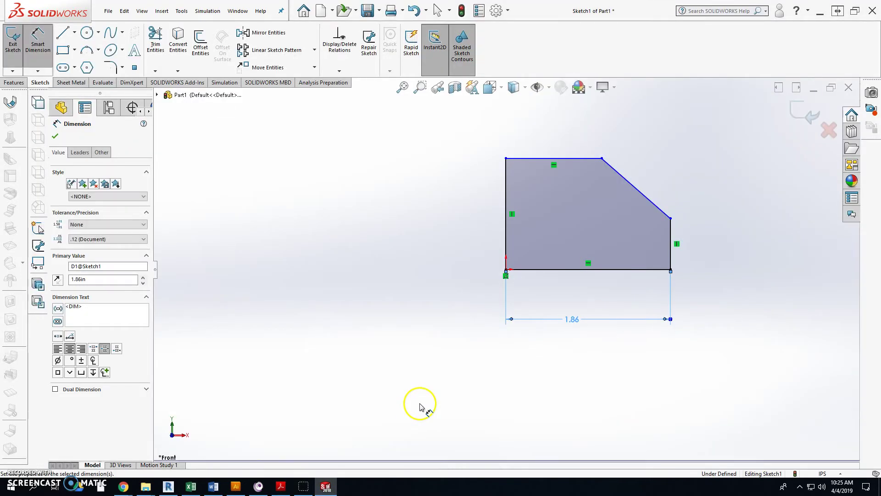
Step: Check the height in the PDF drawing and dimension the profile's left vertical edge to 1.125 in
click(506, 214)
click(461, 206)
click(280, 487)
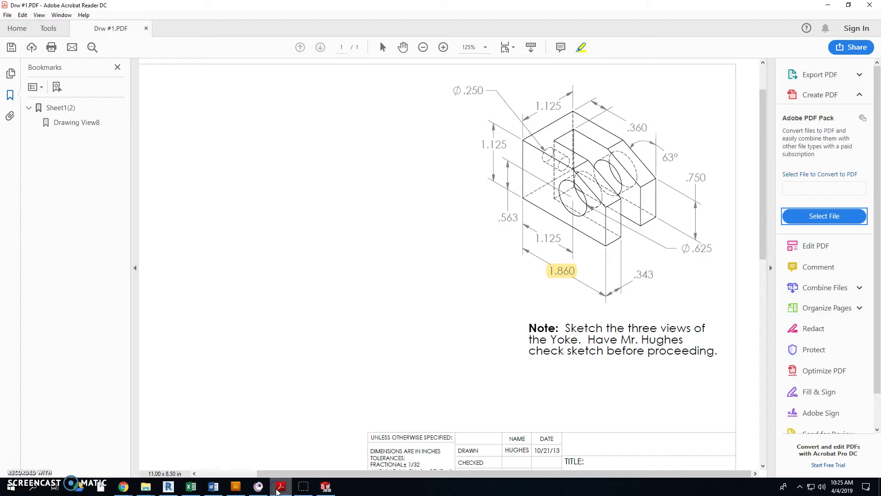
click(278, 488)
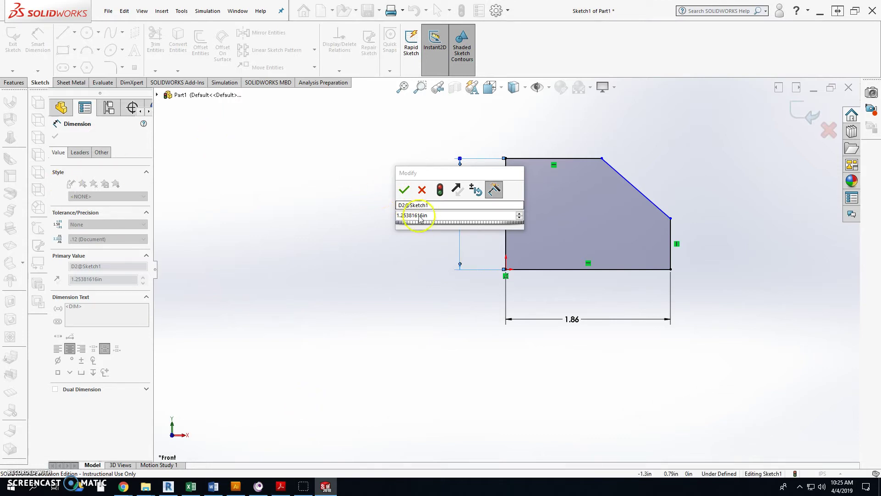
drag(398, 216, 430, 217)
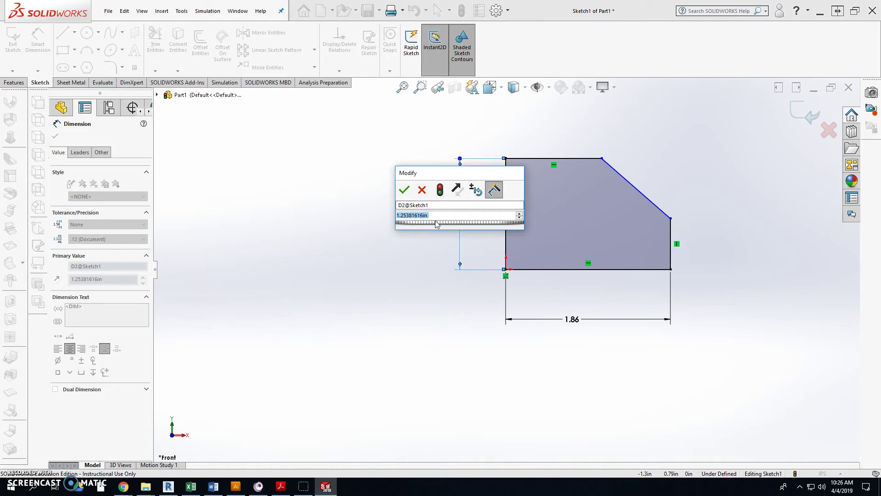
text(1.125)
key(Return)
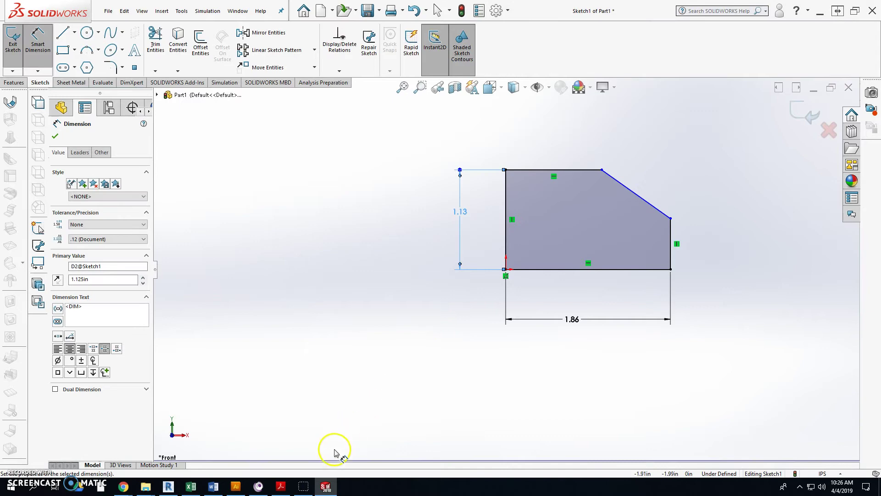
Step: Check the short edge's height in the PDF drawing and dimension the profile's right vertical edge to 0.75 in
click(284, 487)
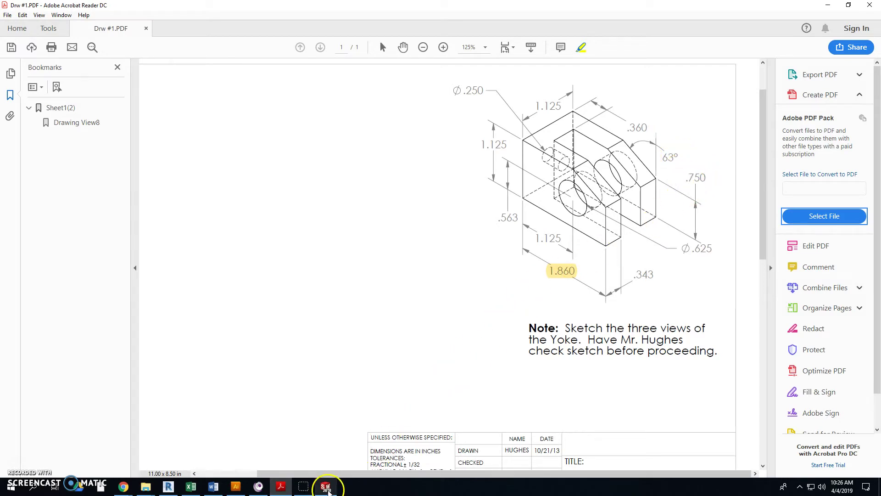
click(327, 488)
click(675, 250)
click(769, 256)
text(.75)
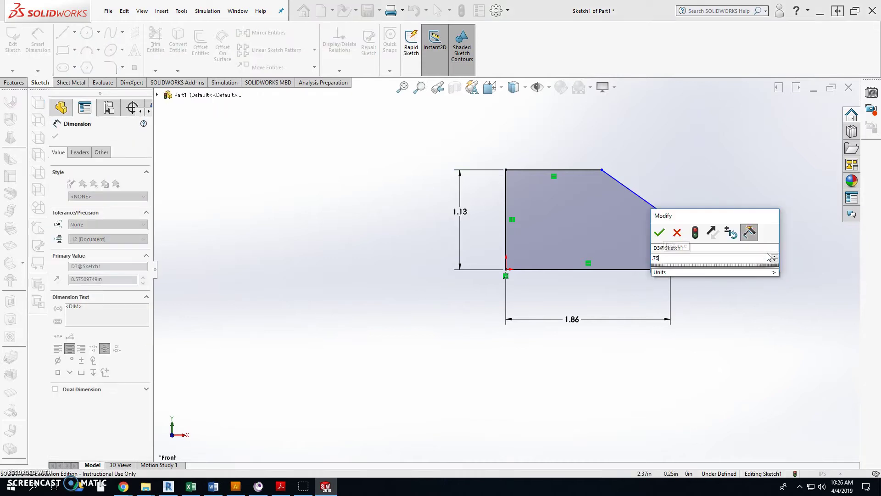
key(Return)
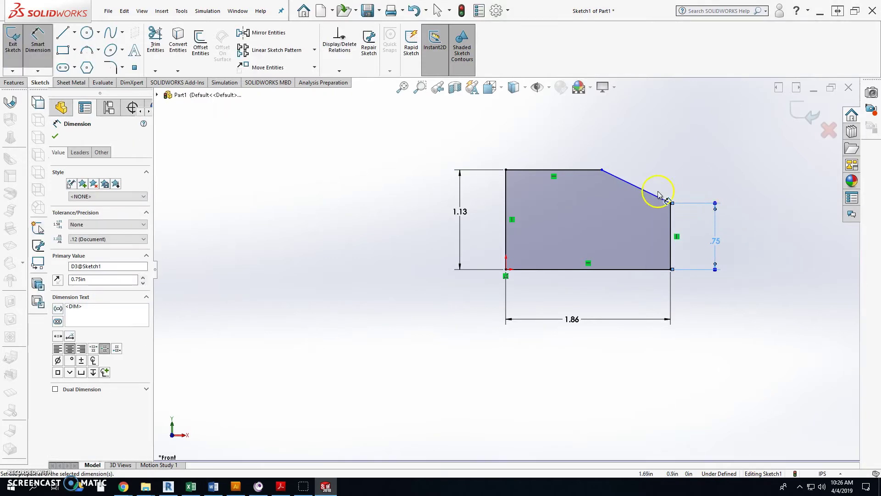
Step: Dimension the angle between the sloped line and the right vertical edge to 63 degrees
click(652, 193)
click(670, 222)
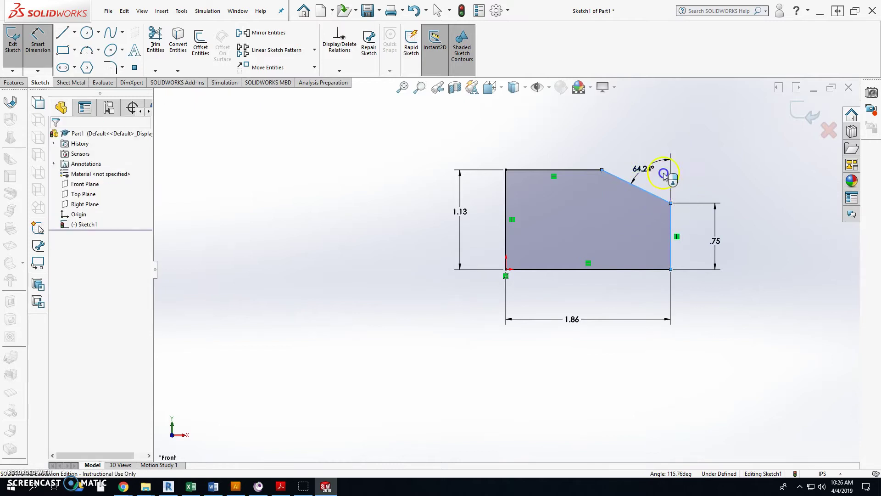
click(650, 172)
text(63)
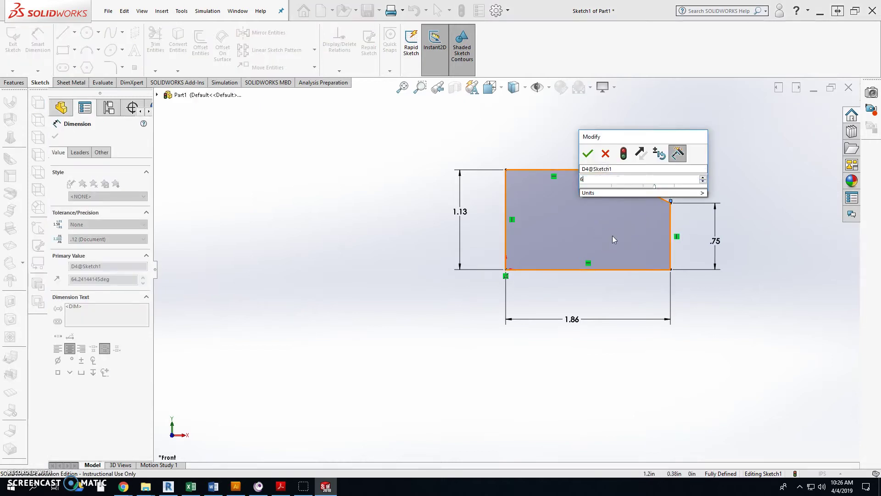
key(Return)
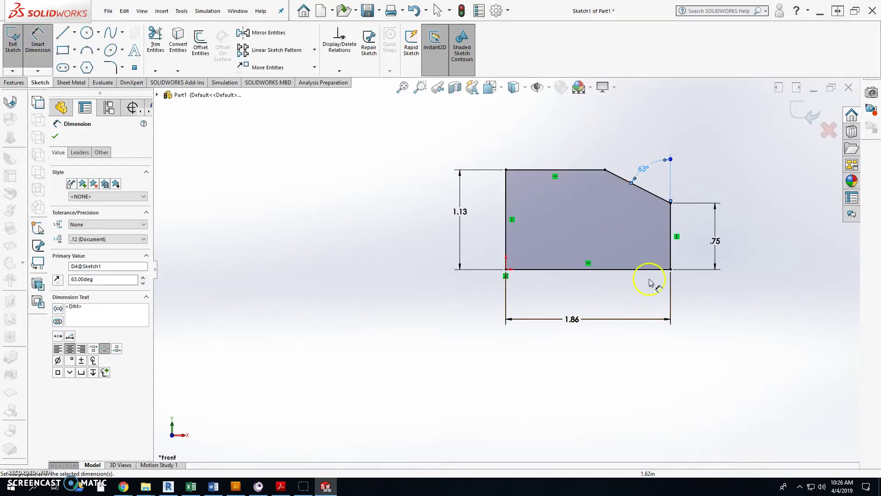
Step: Extrude the profile 1.125 in as a blind boss in the reversed direction, highlighting the 1.125 depth dimension in the PDF drawing
click(281, 487)
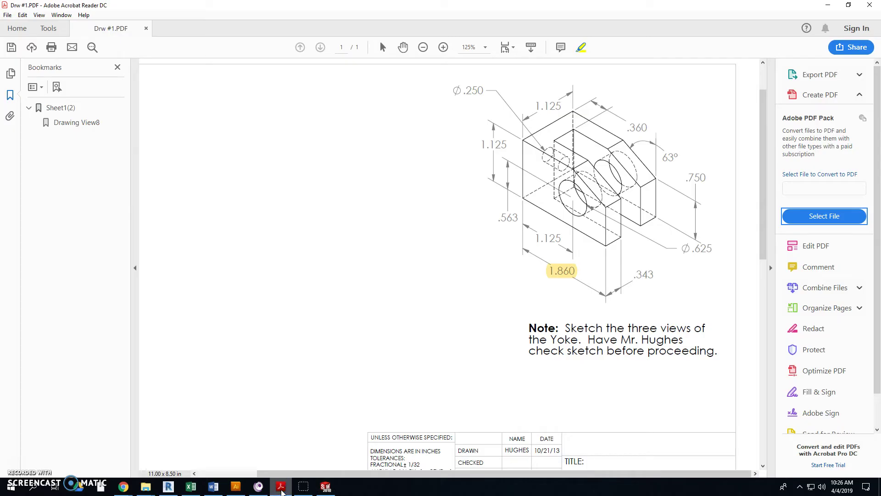
click(281, 487)
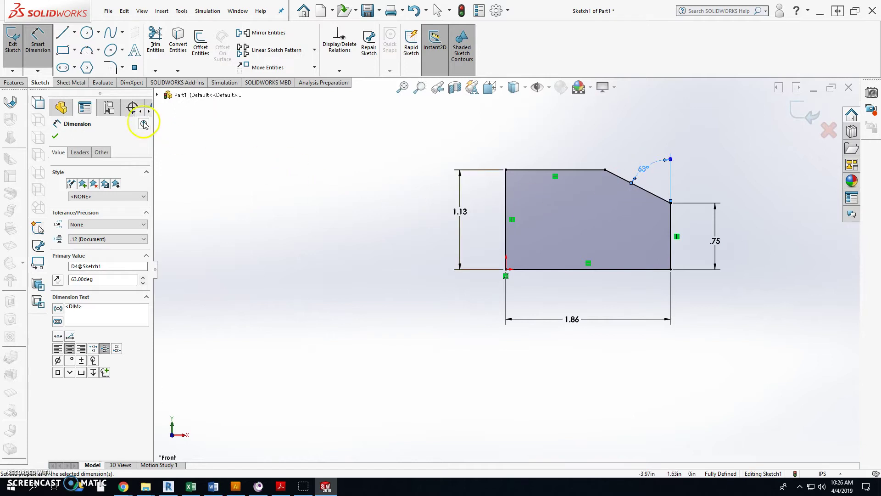
click(15, 83)
click(16, 46)
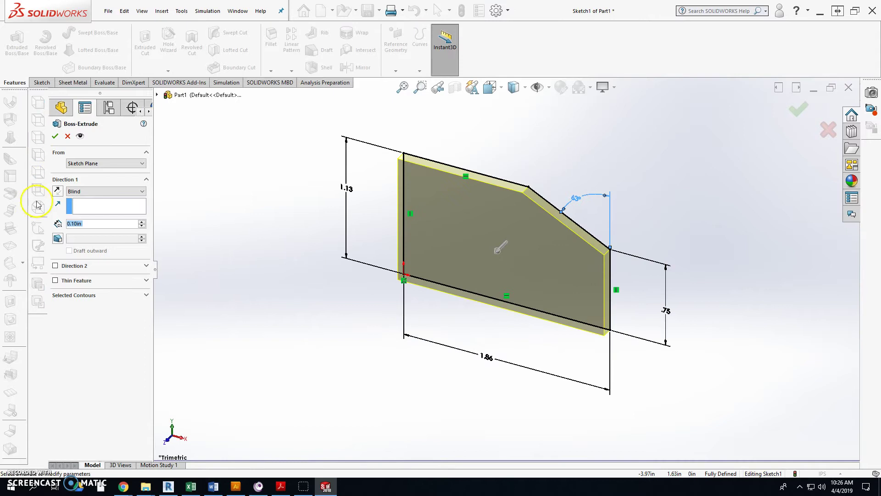
click(59, 192)
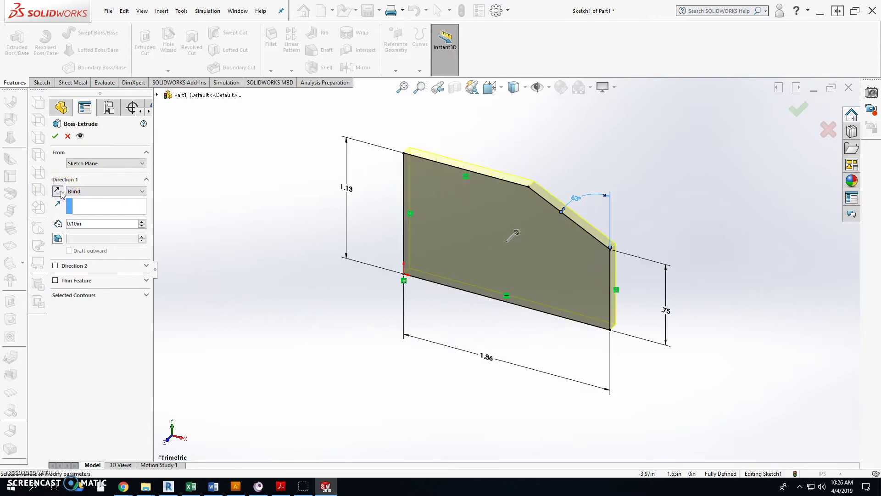
click(285, 483)
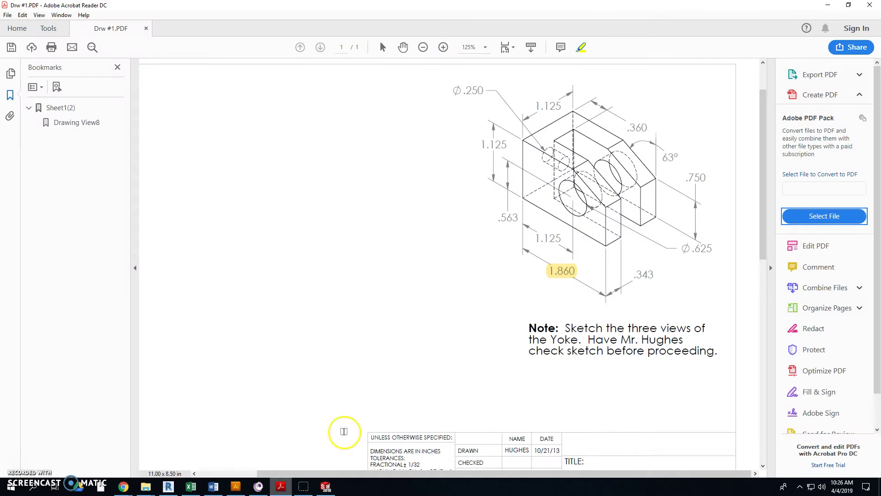
click(565, 106)
drag(537, 109, 536, 108)
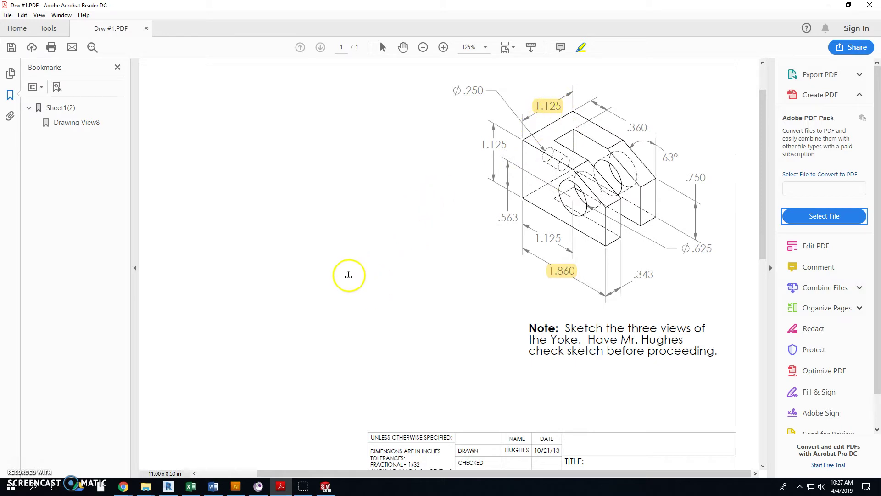
click(326, 488)
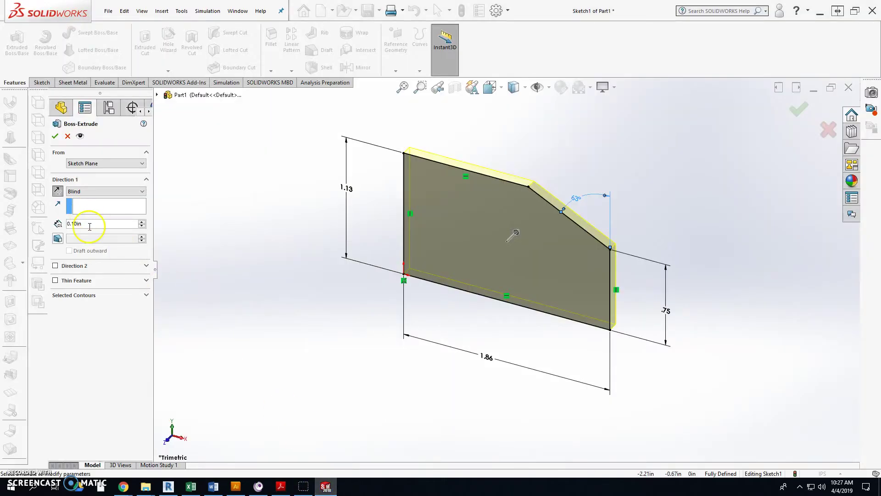
text(1.125)
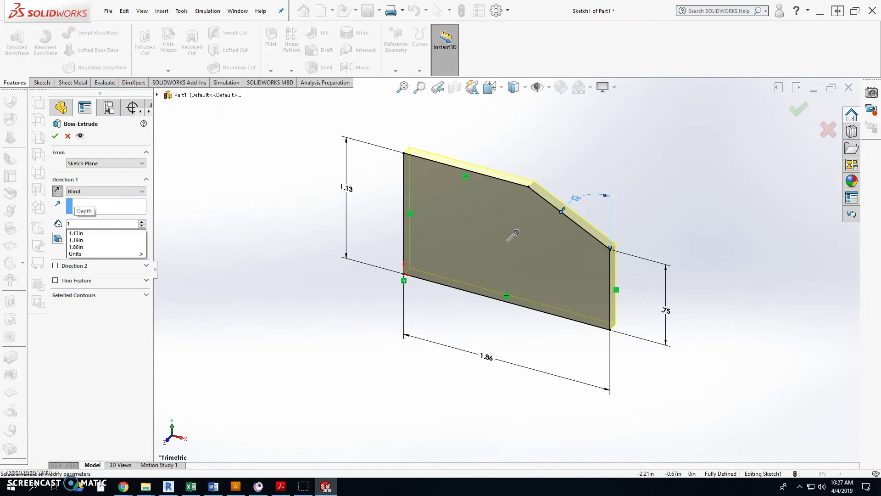
key(Return)
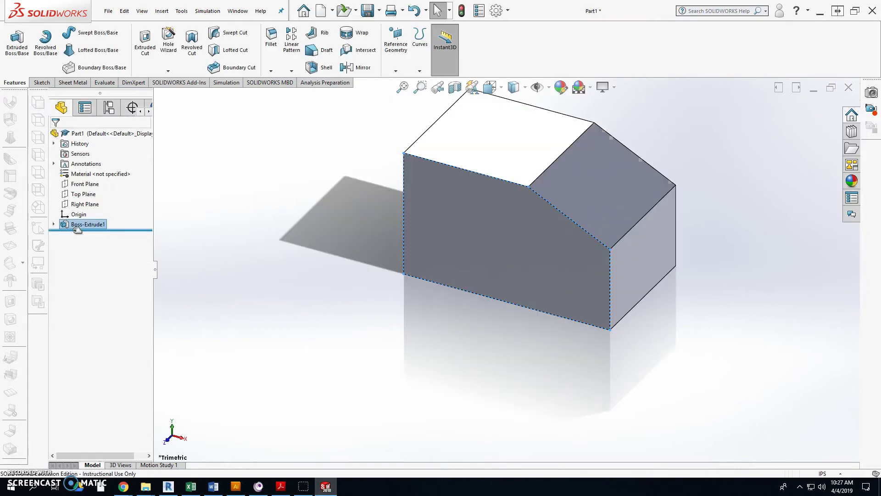
Step: Highlight the large hole's .625 diameter and its 1.125 and .563 location dimensions in the PDF drawing
middle_drag(554, 220, 588, 225)
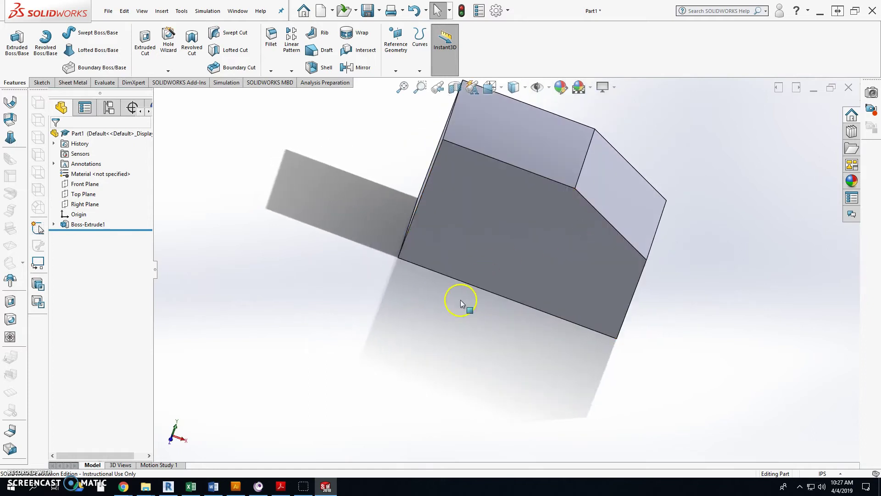
click(281, 486)
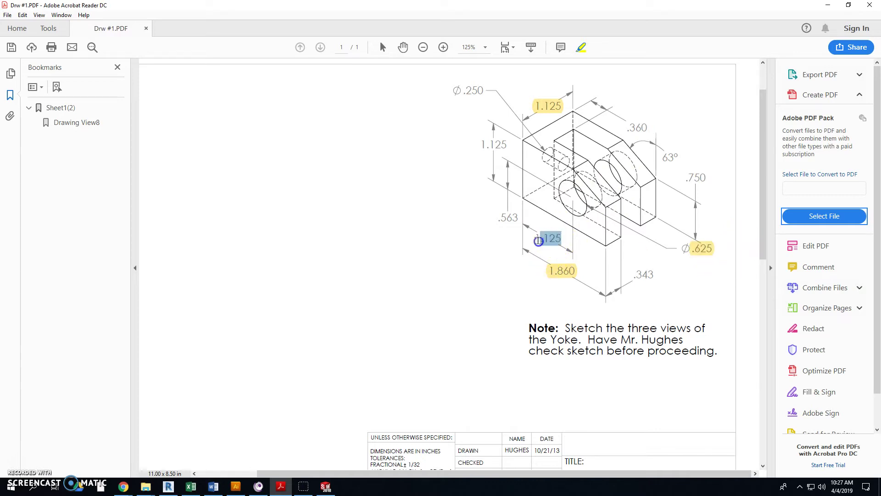
drag(535, 240, 535, 241)
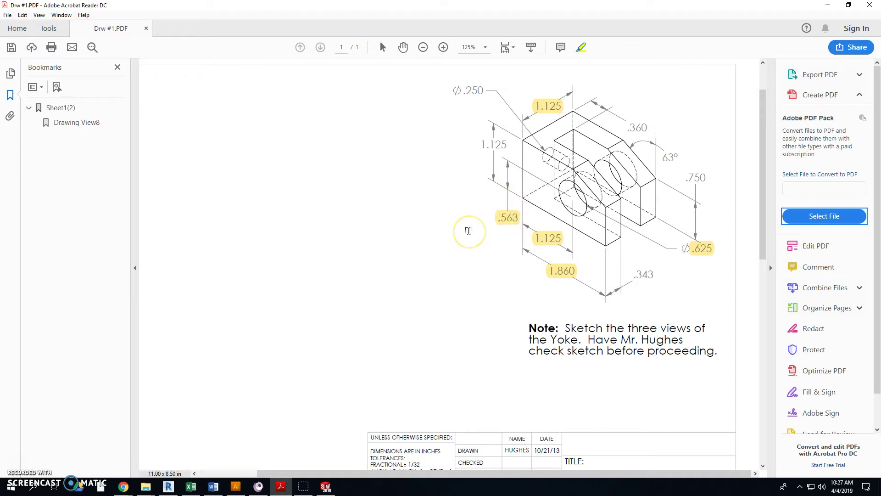
Step: Return to SOLIDWORKS, start a sketch on the block's front five-sided face and draw a circle of about 0.21 in radius on it
click(327, 485)
click(528, 267)
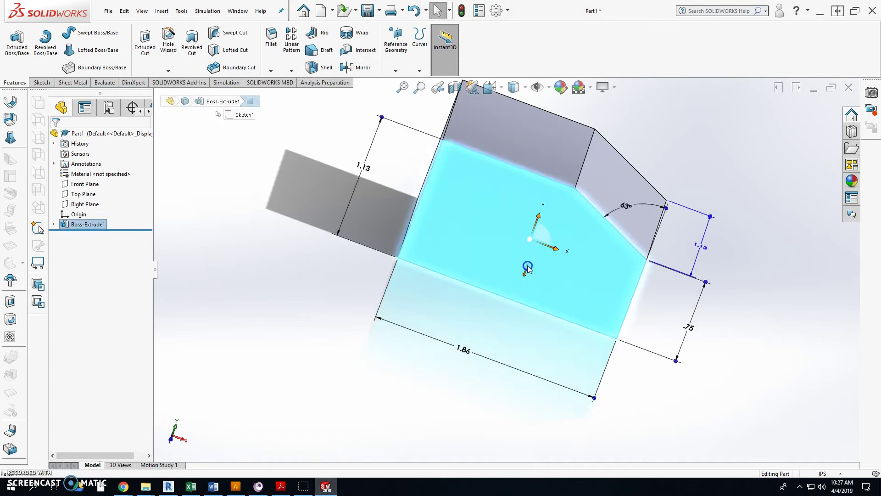
click(42, 83)
click(13, 39)
click(86, 33)
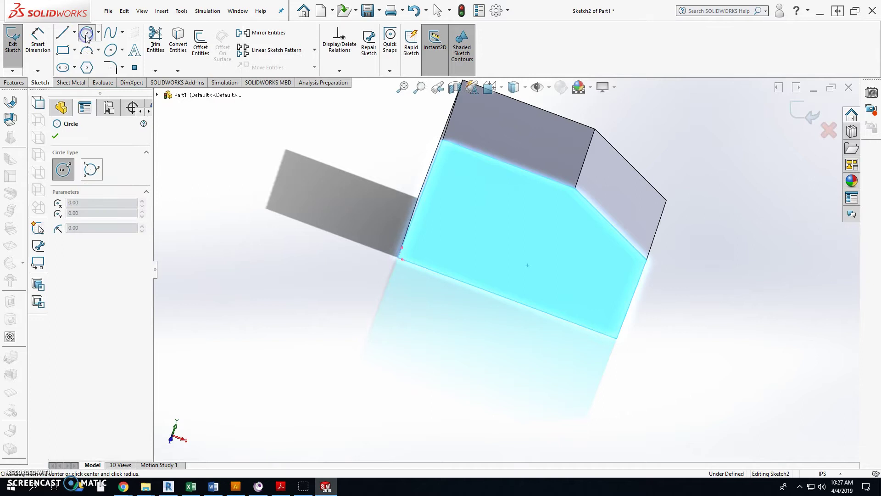
click(541, 255)
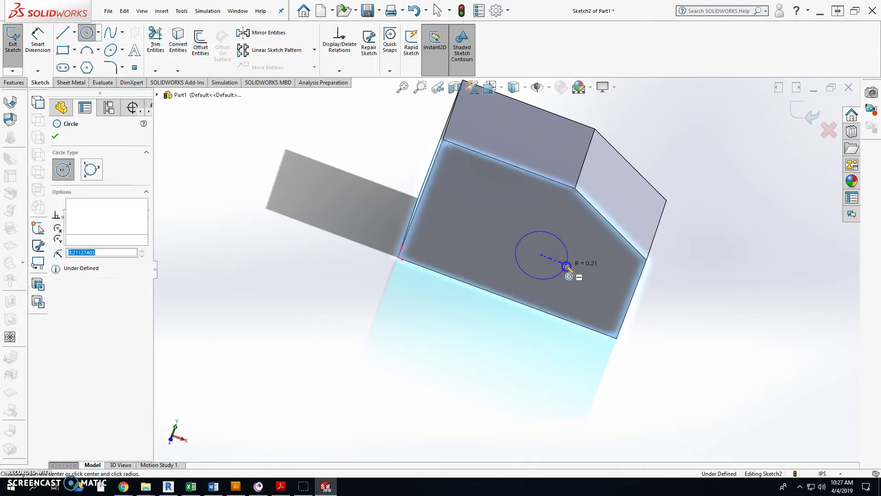
click(567, 265)
Step: Dimension the circle's center to 1.125 in from the face's left edge, checking the value in the PDF drawing
click(32, 44)
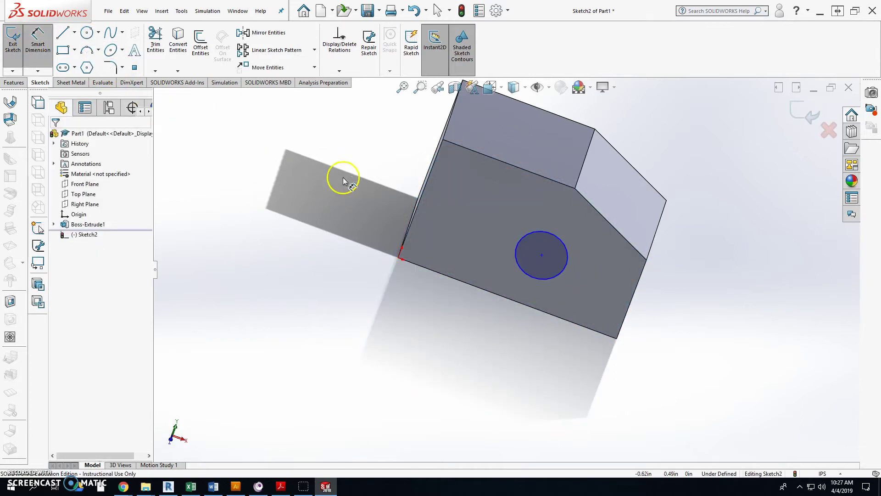
click(413, 223)
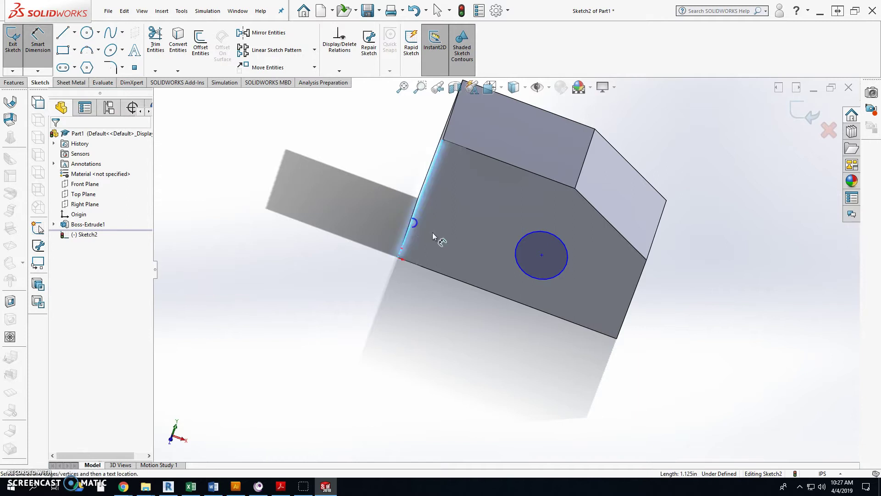
click(542, 256)
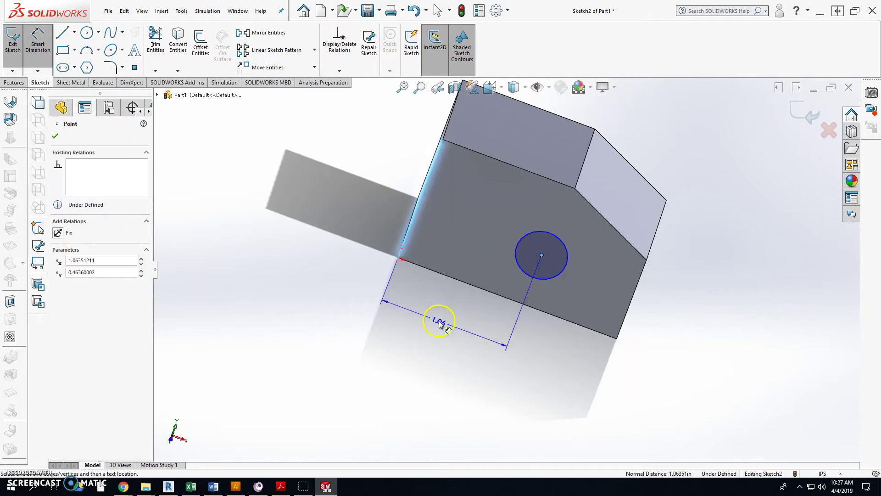
click(439, 324)
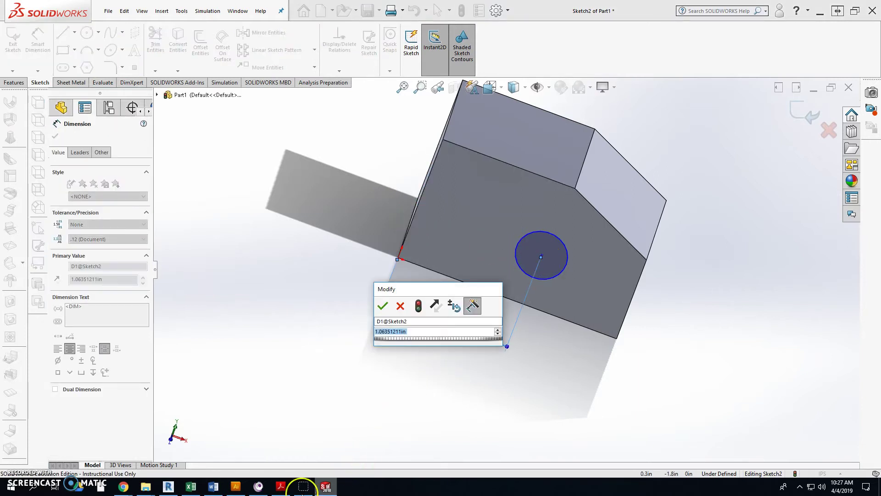
click(280, 487)
click(281, 487)
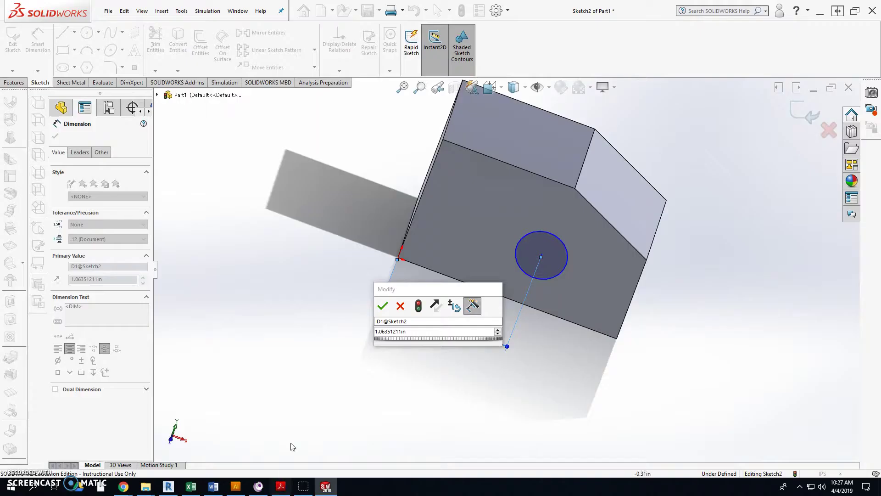
click(419, 331)
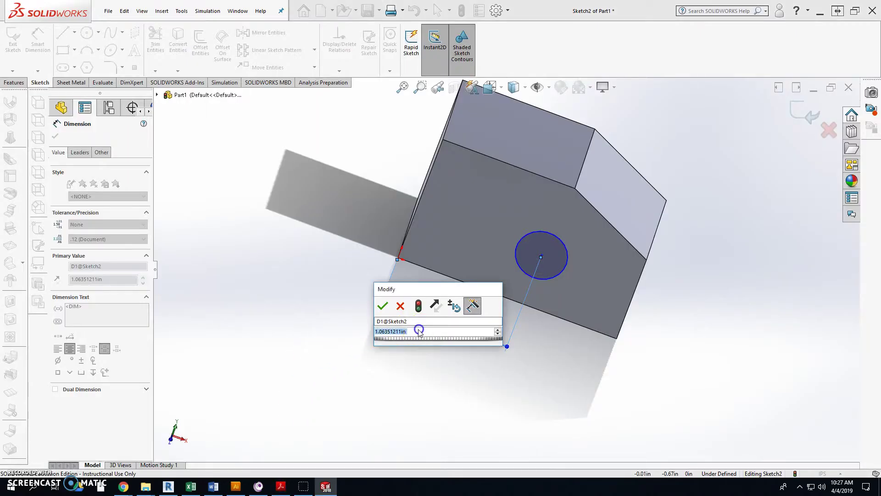
text(1.125)
key(Return)
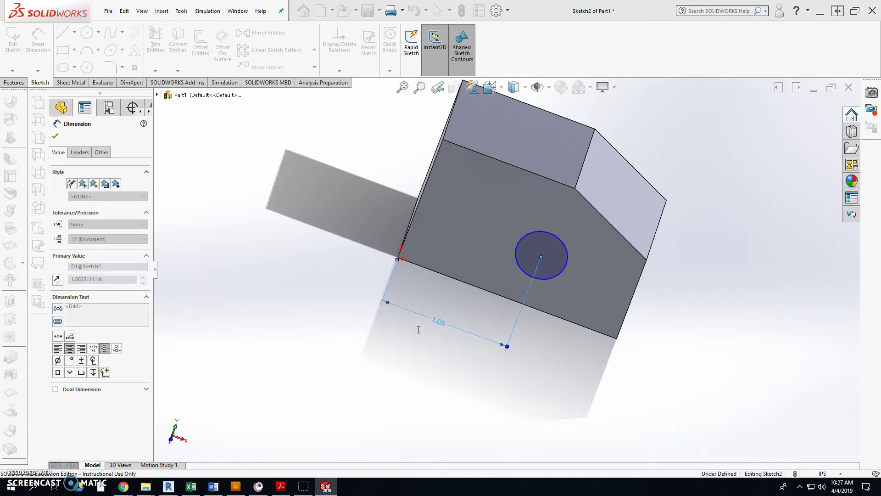
Step: Dimension the circle's center to 0.563 in from the face's bottom edge, checking the value in the PDF drawing
click(481, 294)
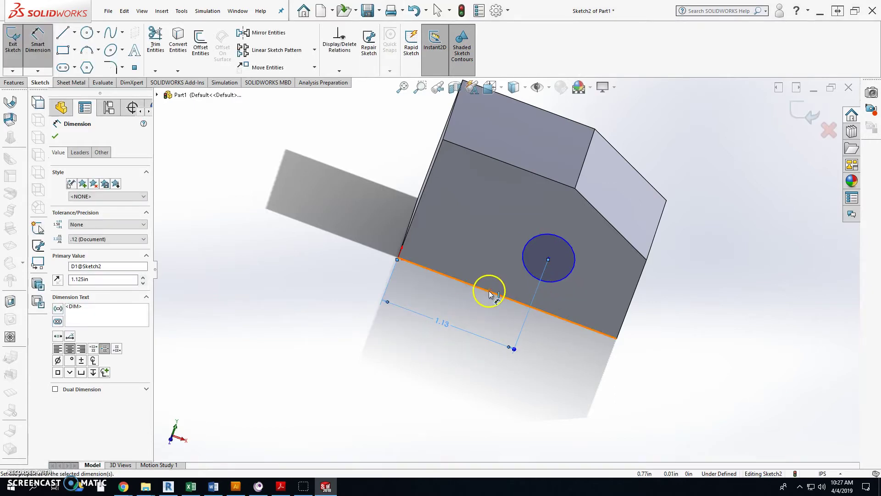
click(550, 259)
click(347, 222)
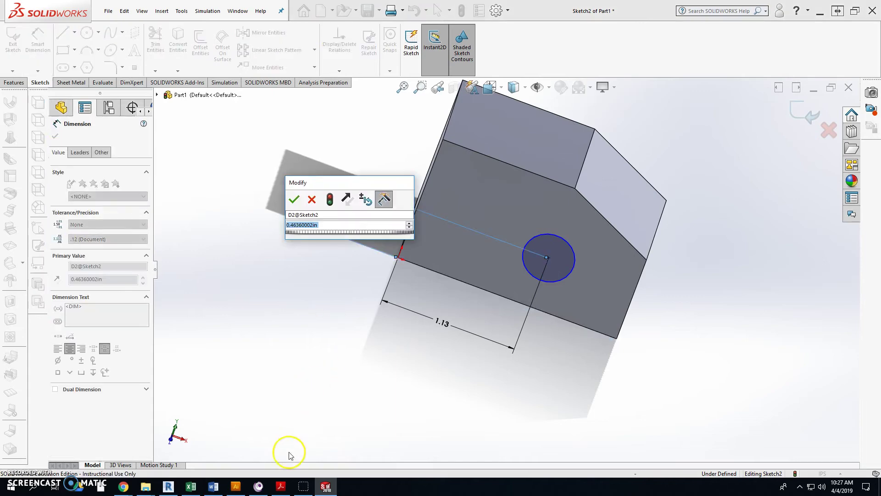
click(281, 486)
click(325, 486)
text(.)
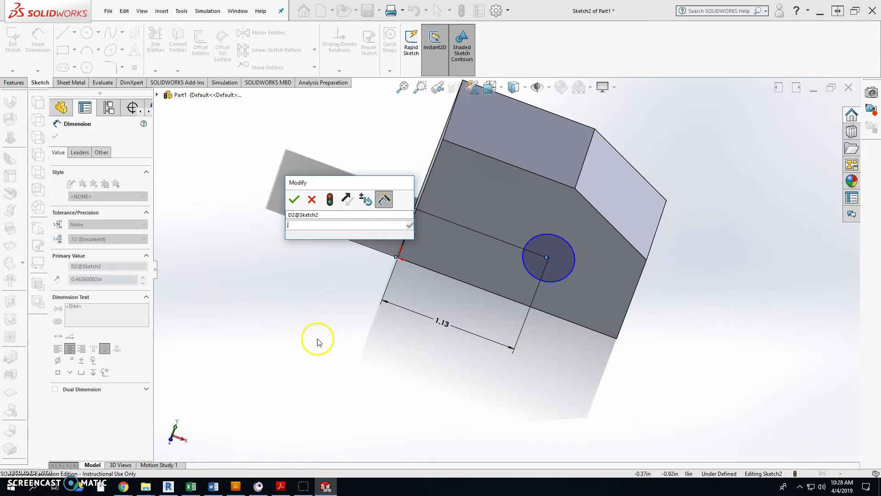
text(563)
key(Return)
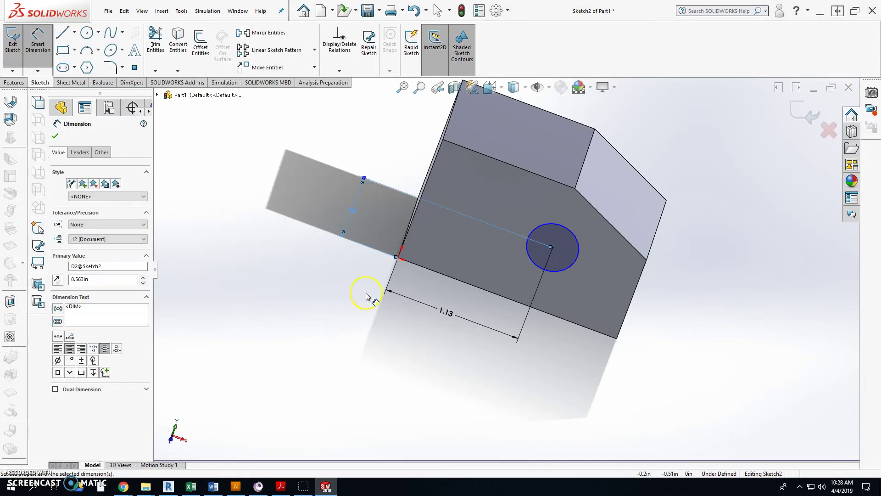
Step: Dimension the circle's diameter to 0.625 in
click(576, 238)
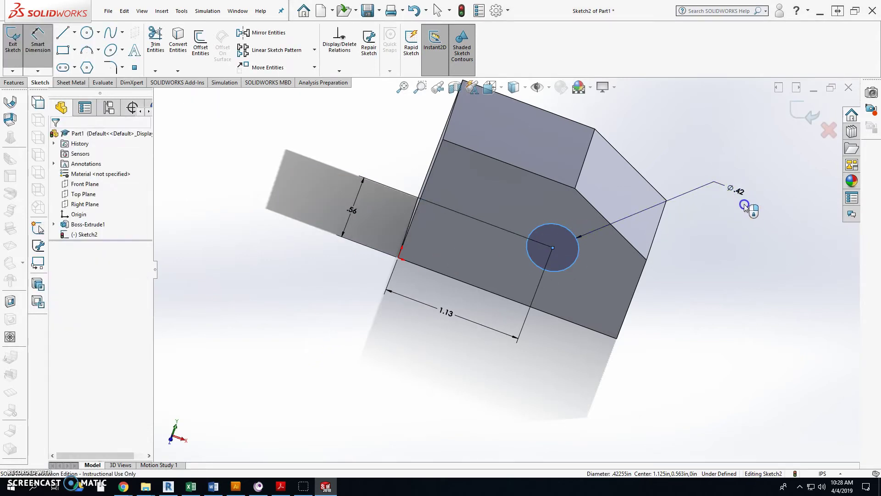
click(716, 209)
text(.625)
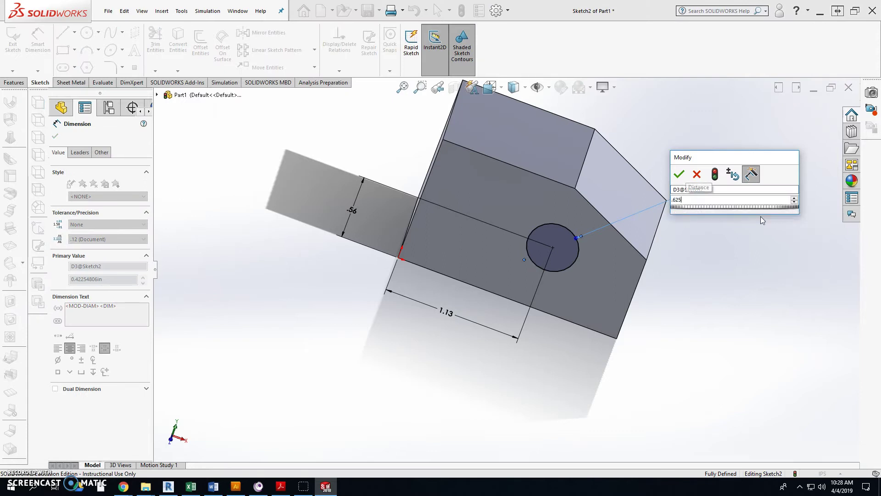
key(Return)
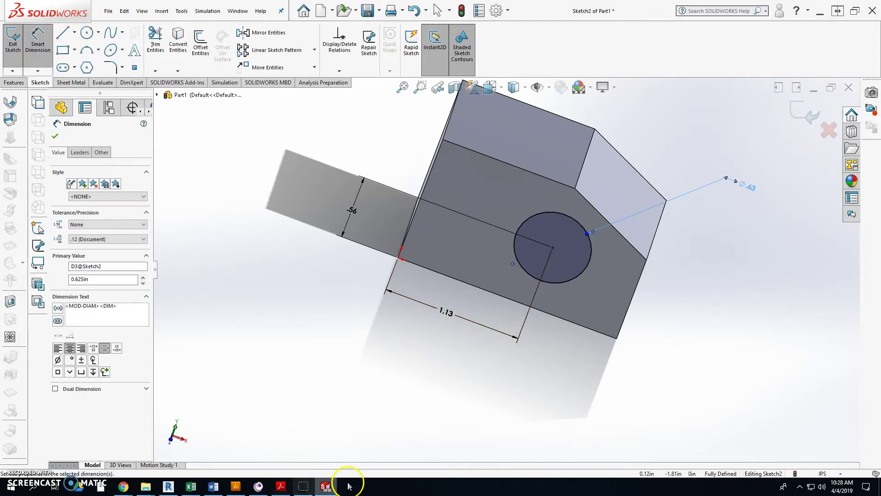
Step: Cut the 0.625 in circle through the whole block with an Extruded Cut set to Through All
click(325, 486)
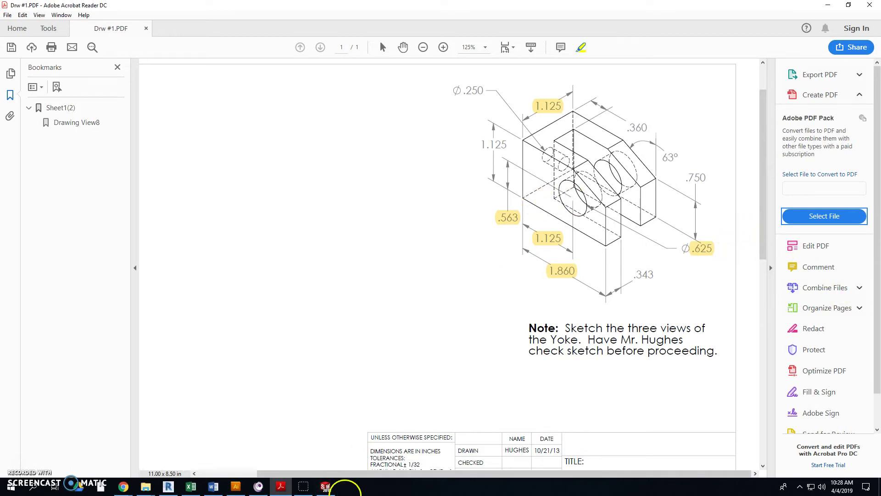
click(326, 487)
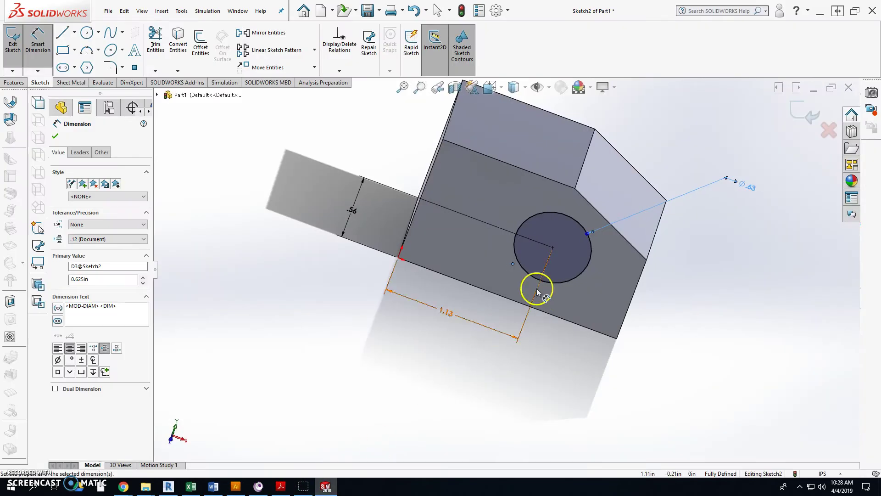
mouse_move(564, 345)
middle_down()
mouse_move(543, 276)
mouse_move(596, 309)
mouse_move(543, 329)
mouse_move(543, 313)
mouse_move(551, 321)
middle_up()
click(15, 82)
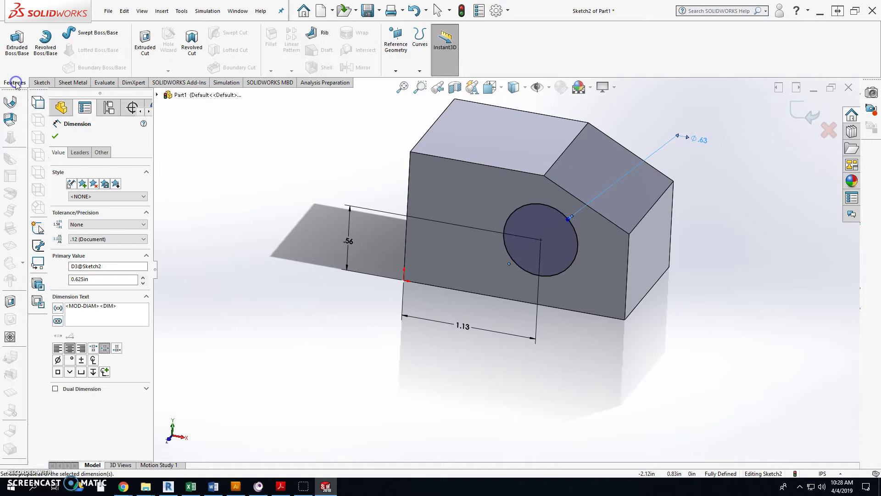
click(152, 53)
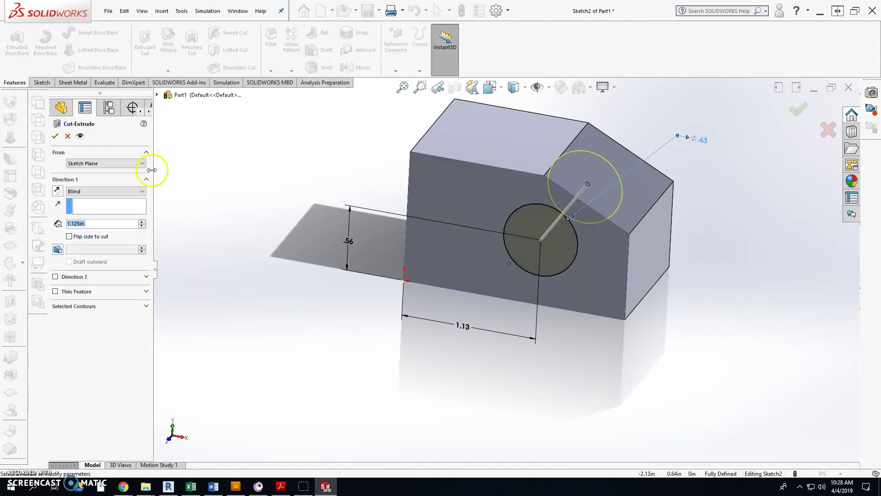
click(95, 191)
click(93, 206)
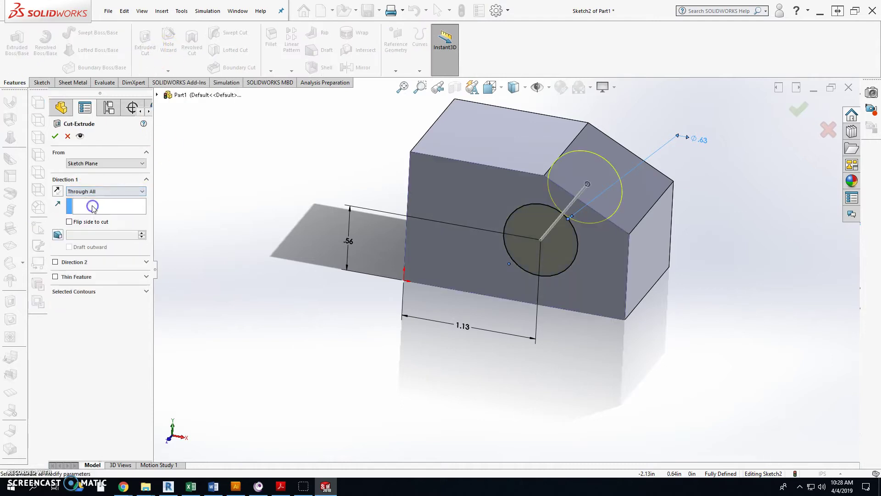
click(54, 138)
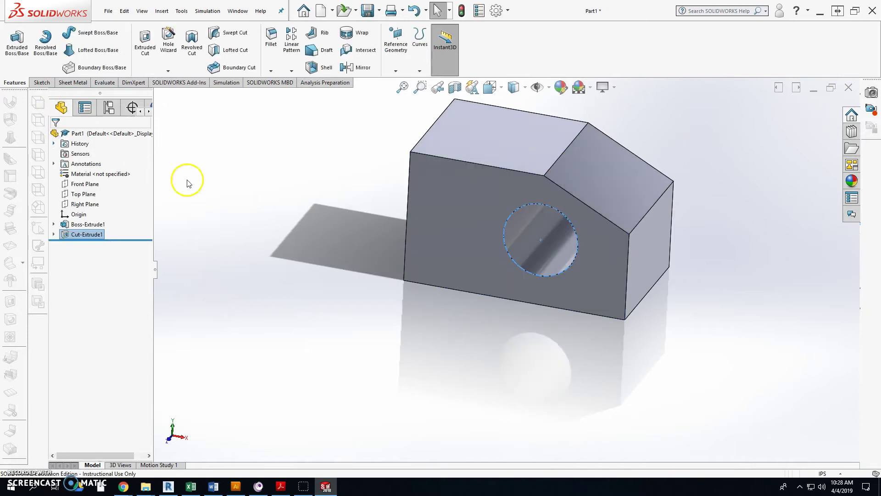
Step: Examine the slot dimensions of the yoke in the Drw #1 PDF in Acrobat Reader and return to SOLIDWORKS
scroll(558, 220, down, 3)
mouse_move(559, 218)
middle_down()
mouse_move(572, 165)
mouse_move(580, 204)
mouse_move(566, 229)
middle_up()
scroll(565, 230, up, 3)
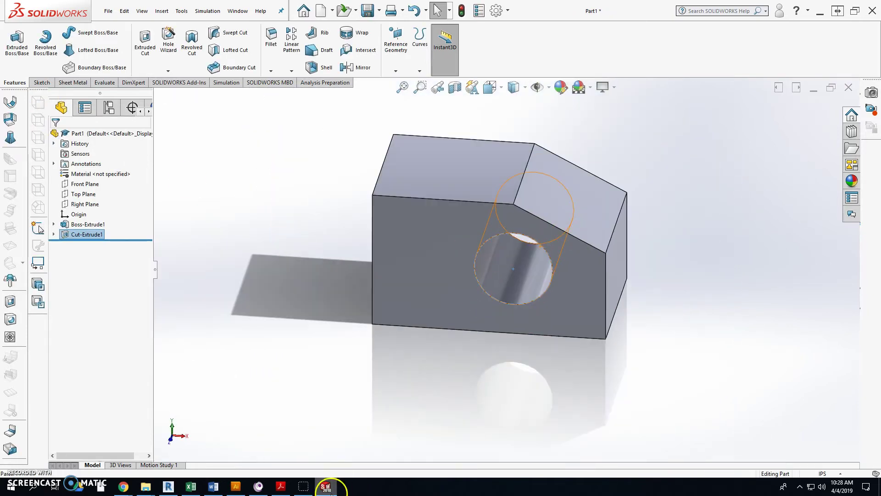
click(284, 489)
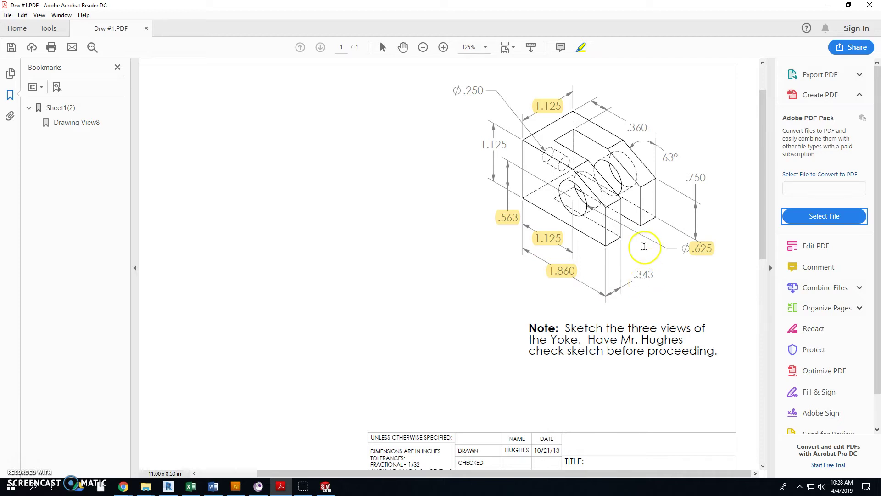
scroll(644, 246, up, 1)
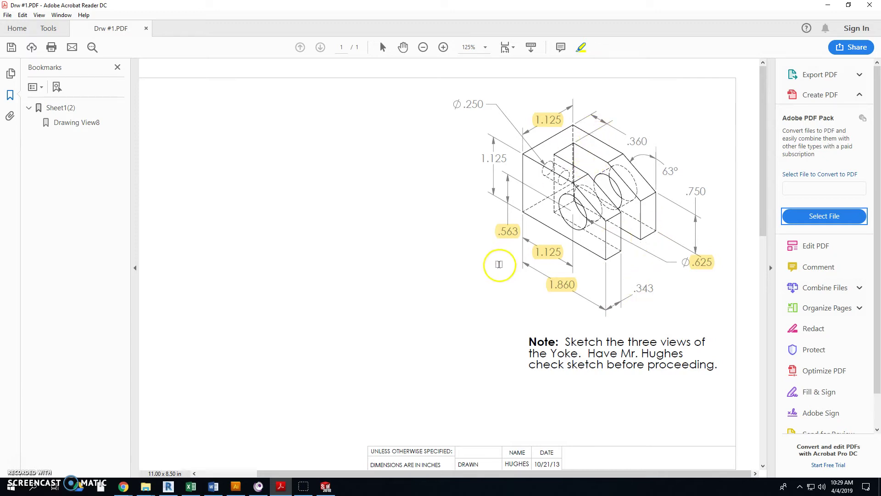
click(327, 486)
middle_drag(400, 173, 402, 234)
click(403, 210)
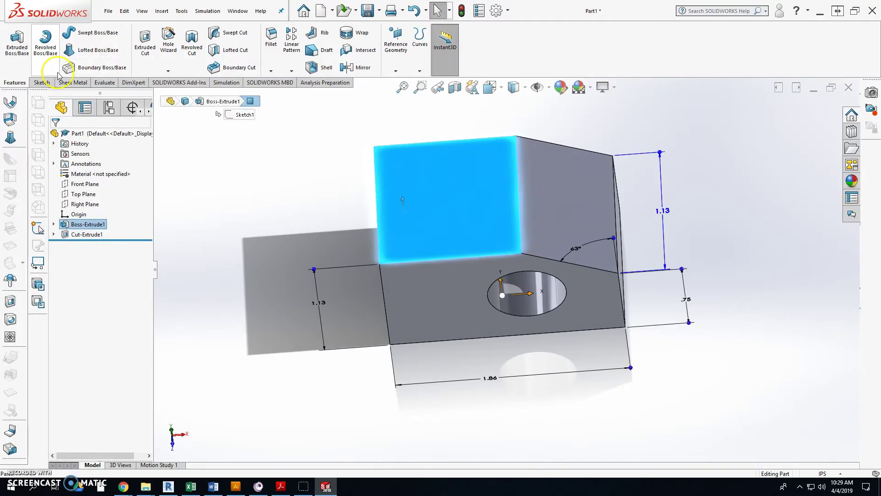
click(41, 83)
click(71, 50)
click(74, 49)
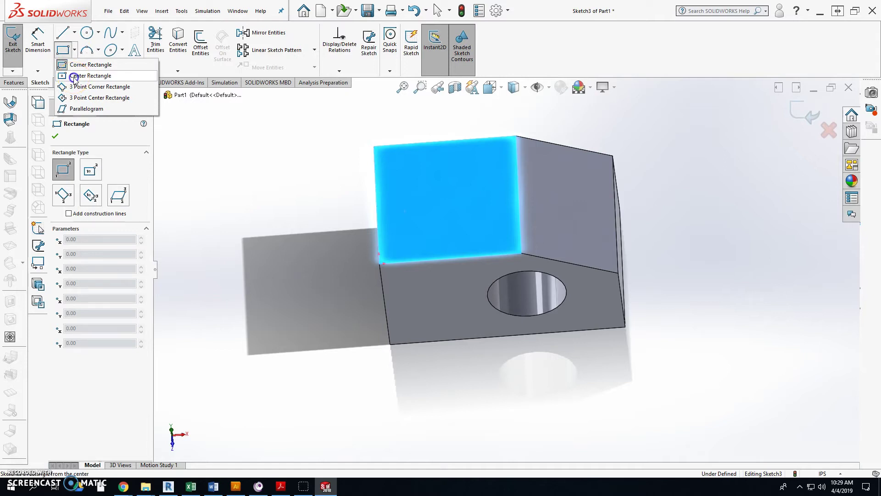
click(75, 76)
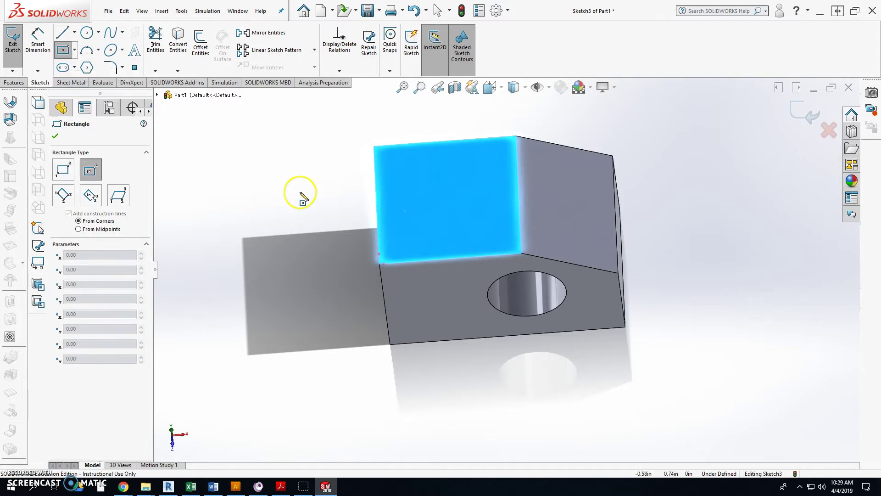
click(377, 205)
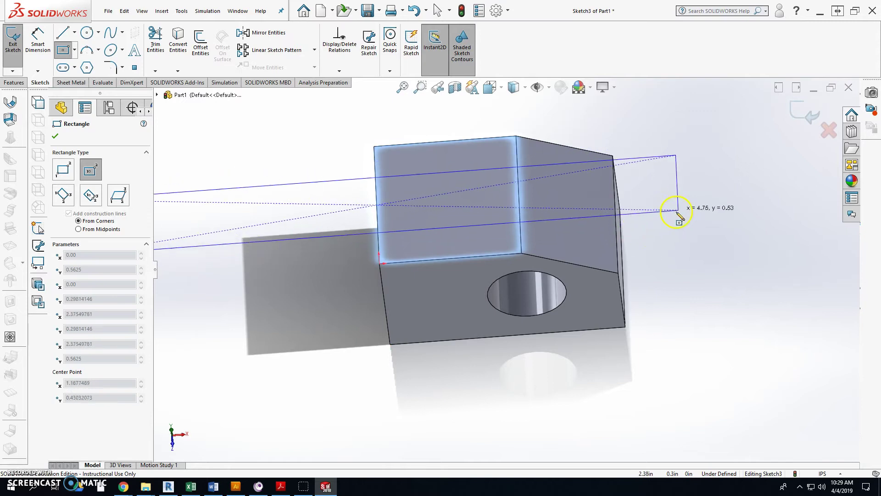
click(703, 212)
mouse_move(697, 271)
middle_down()
mouse_move(688, 289)
mouse_move(692, 336)
mouse_move(678, 293)
mouse_move(677, 315)
middle_up()
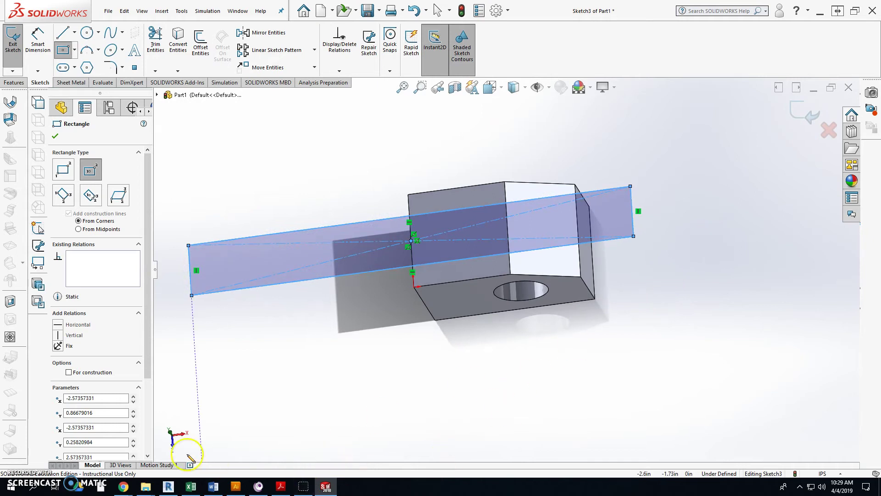
key(Escape)
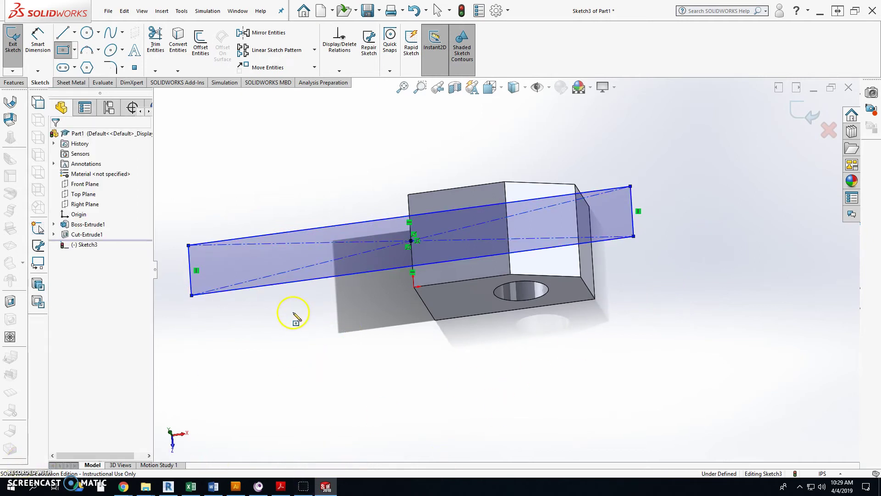
click(304, 277)
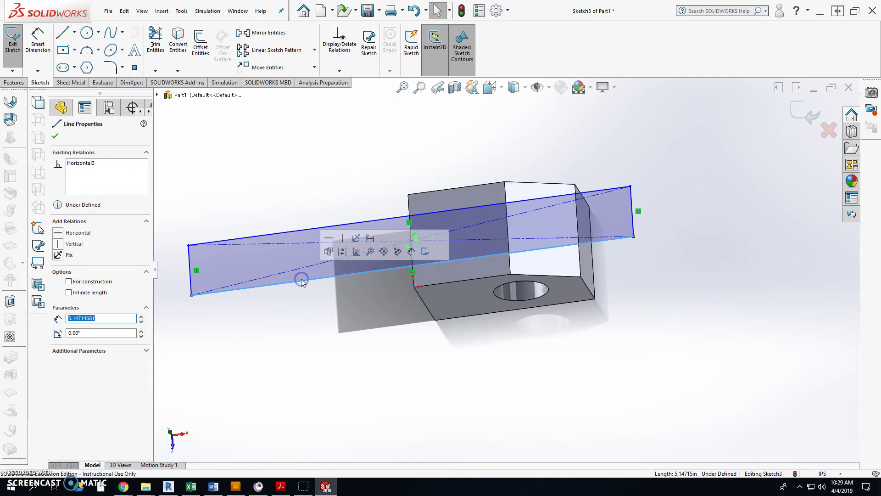
click(289, 304)
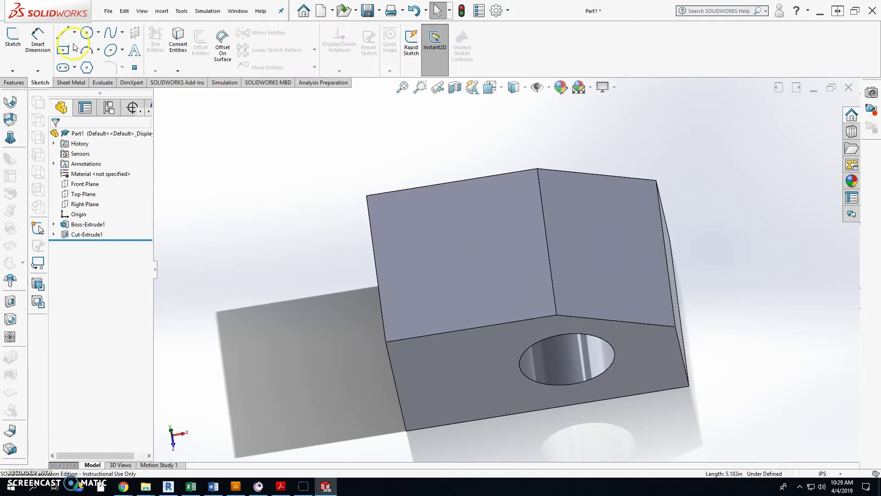
Step: Sketch a corner rectangle about 2.3 by 0.49 in on the block's flat top face, extending past the sloped end
click(76, 48)
click(80, 65)
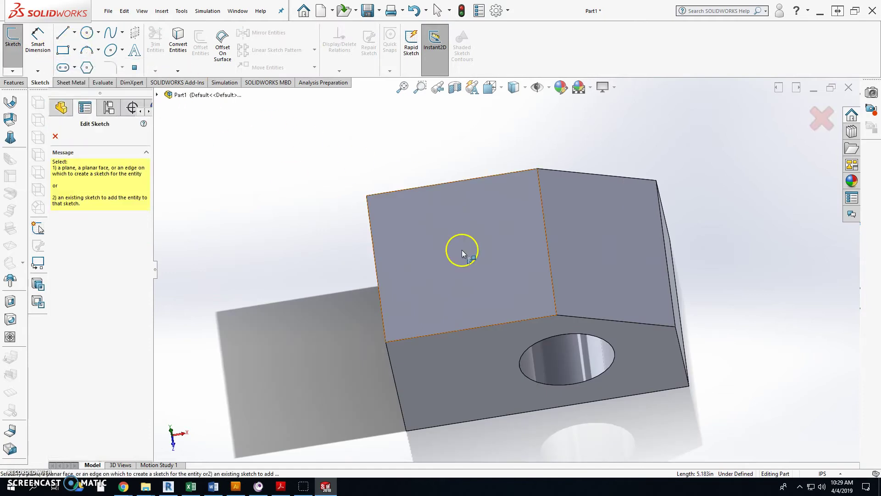
click(447, 241)
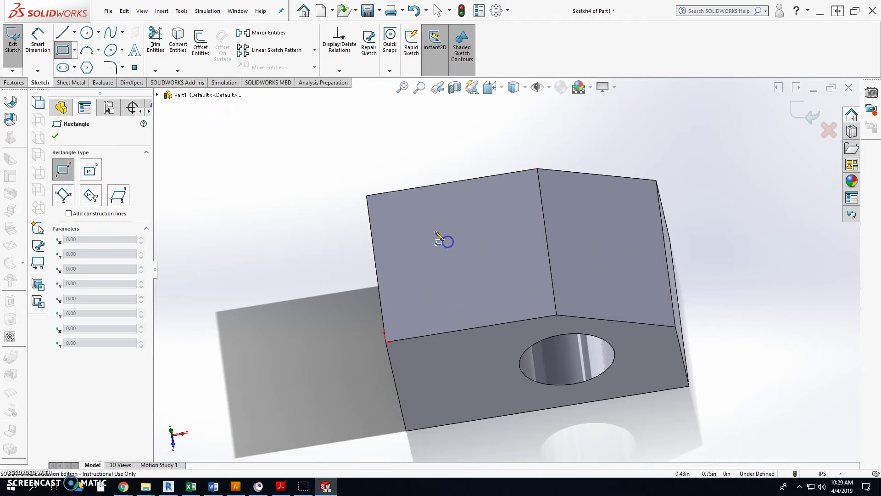
click(428, 233)
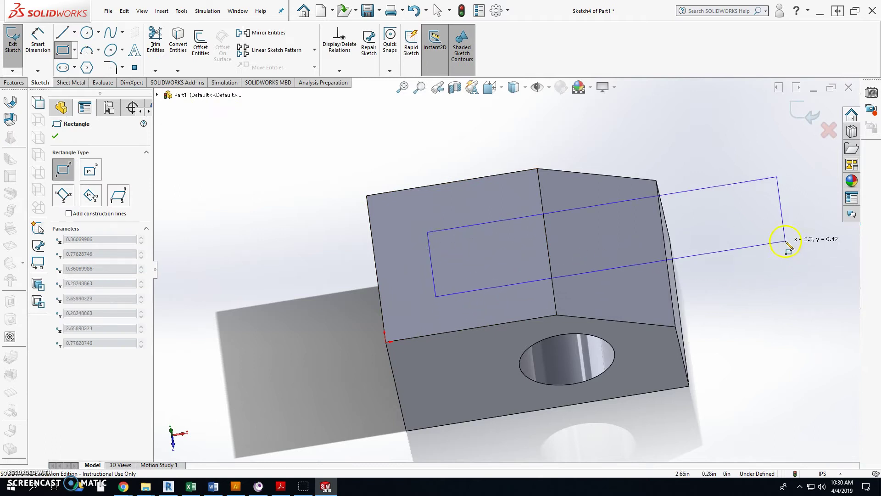
click(783, 240)
middle_drag(763, 304, 633, 285)
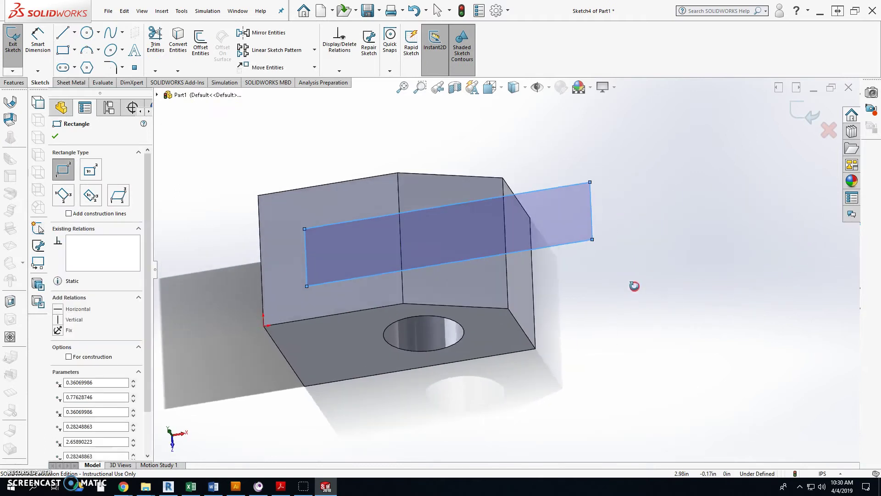
key(Escape)
Step: Dimension the rectangle's lower long side to 0.343 in from the top face's edge on the front-face side
click(39, 41)
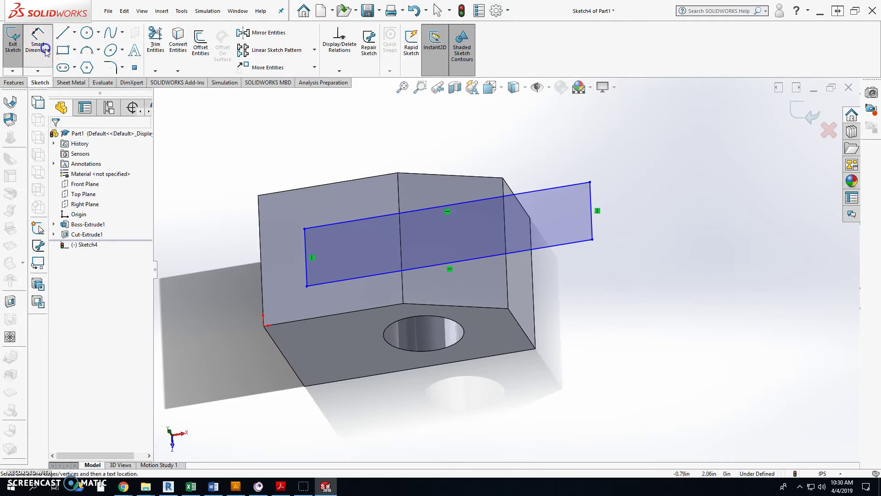
click(337, 282)
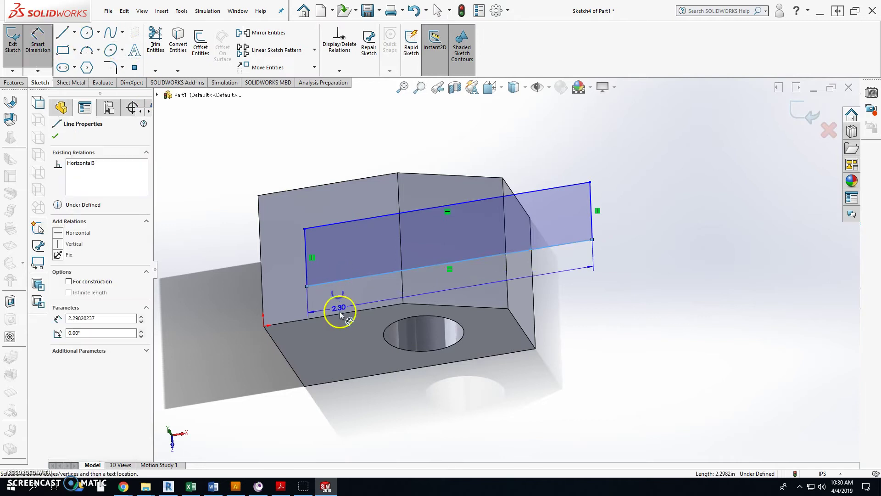
click(341, 313)
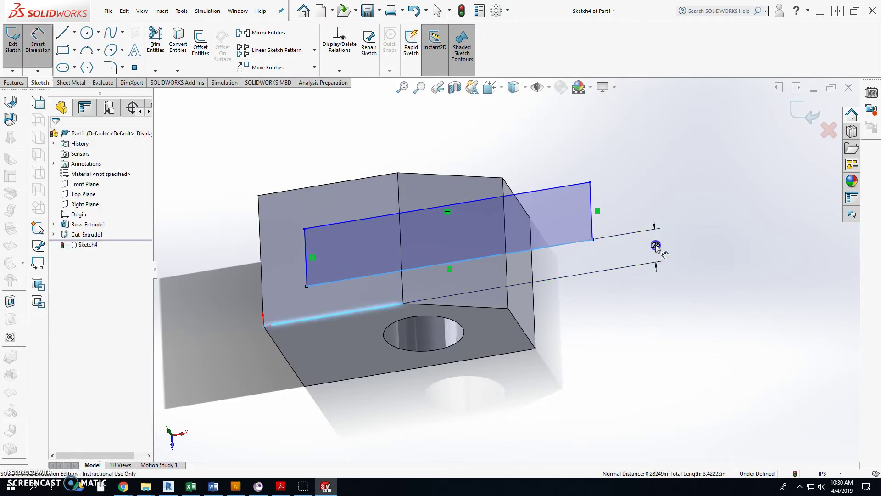
click(654, 258)
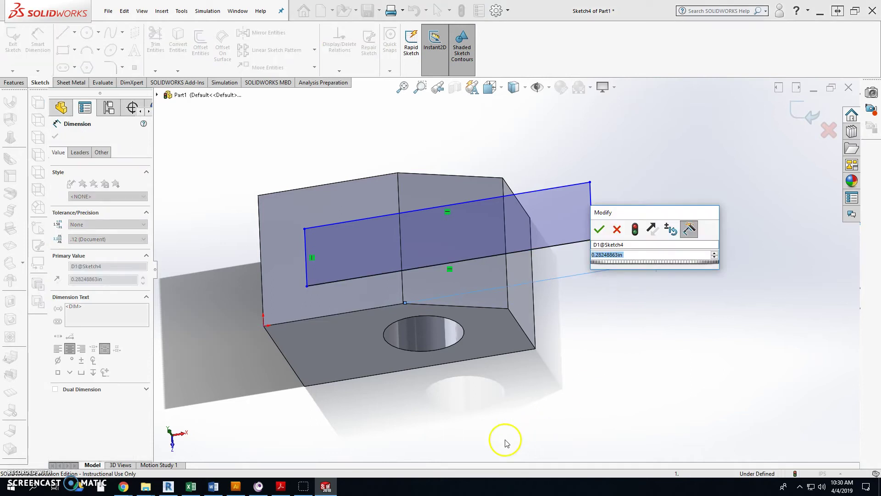
click(288, 490)
click(287, 490)
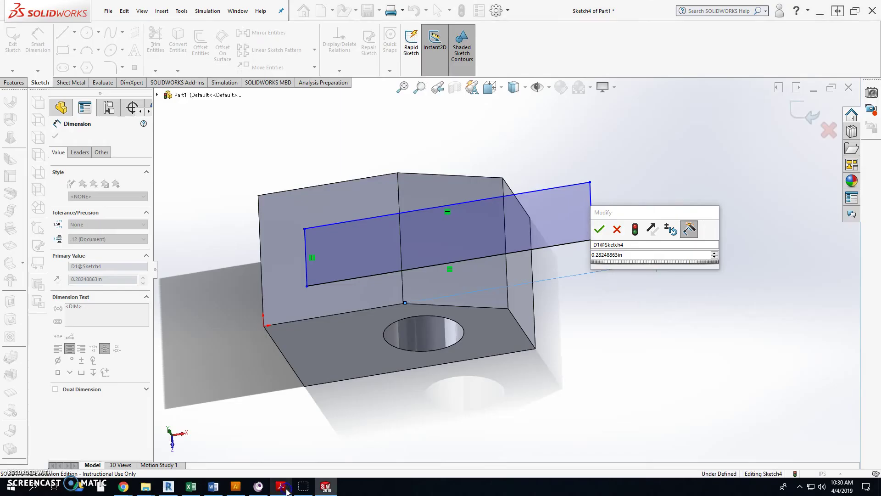
click(632, 256)
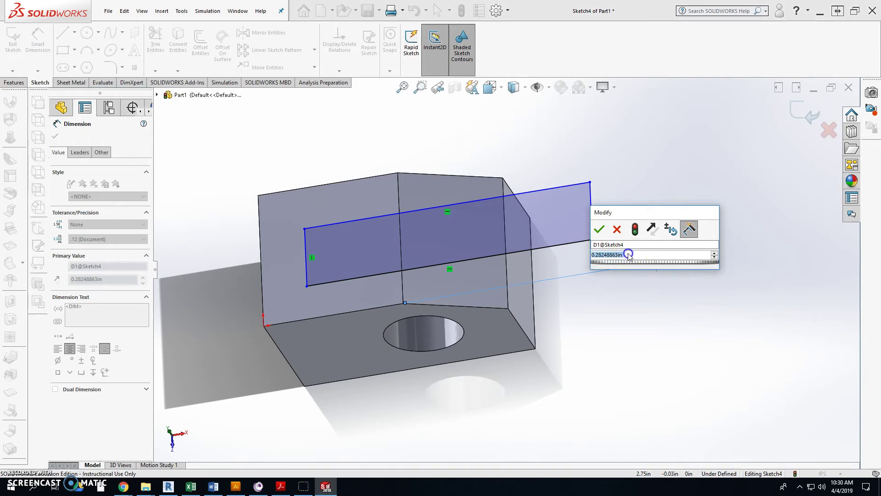
text(.3)
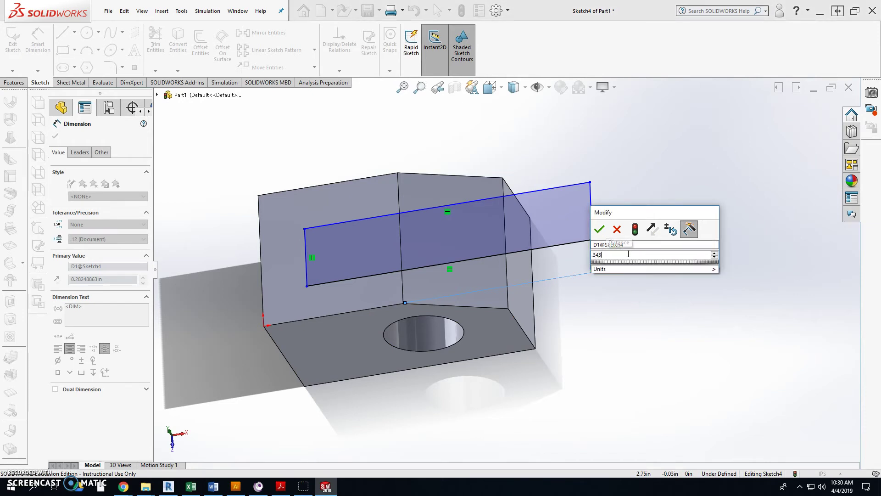
text(43)
key(Return)
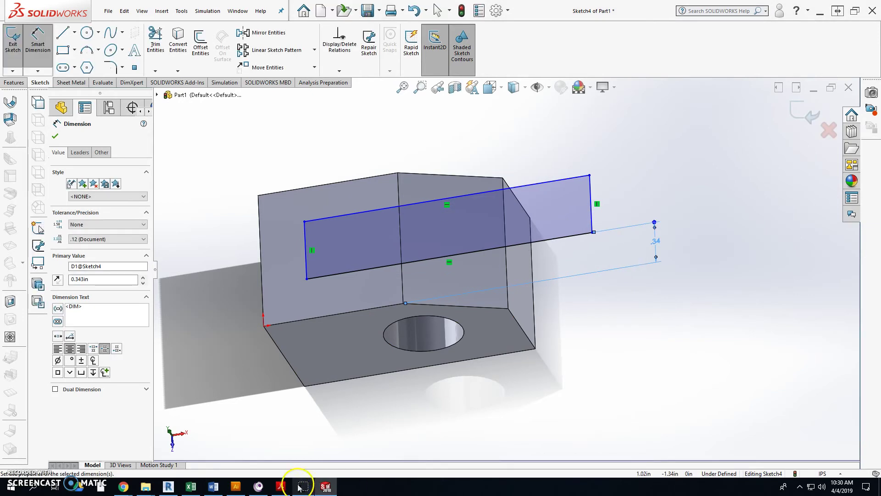
Step: Dimension the rectangle's upper long side to 0.343 in from the top face's rear edge
click(353, 210)
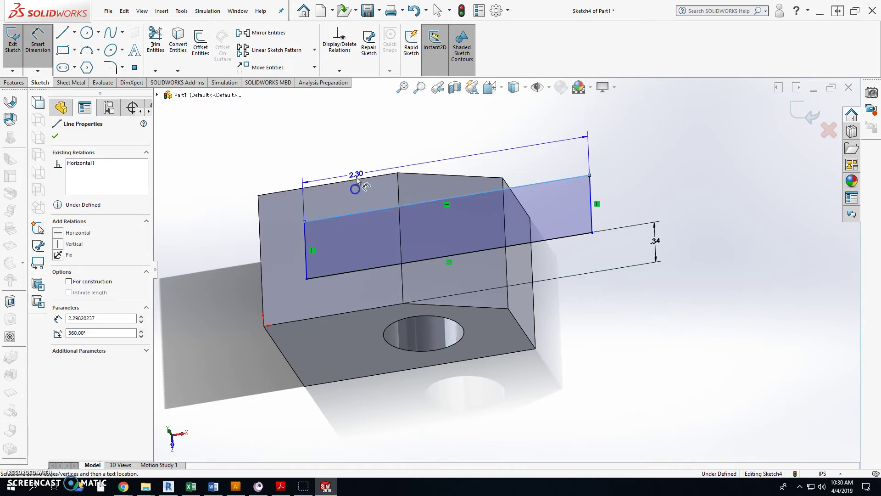
click(358, 180)
click(631, 109)
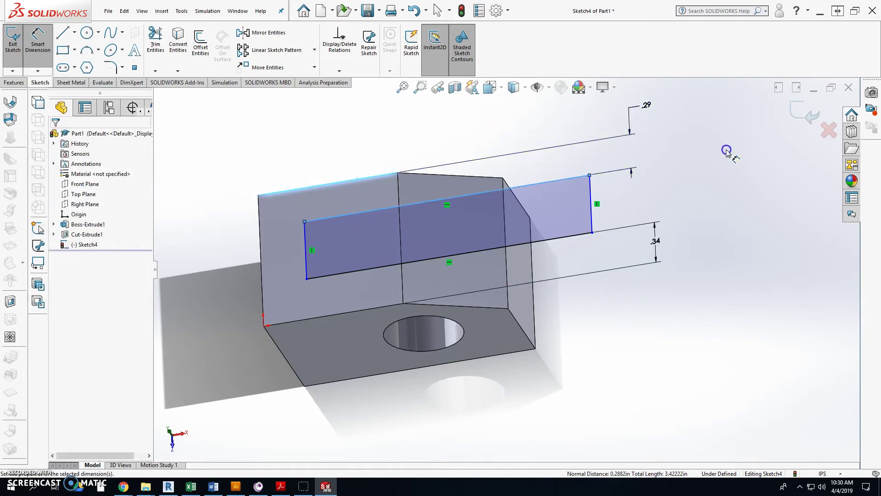
text(.343)
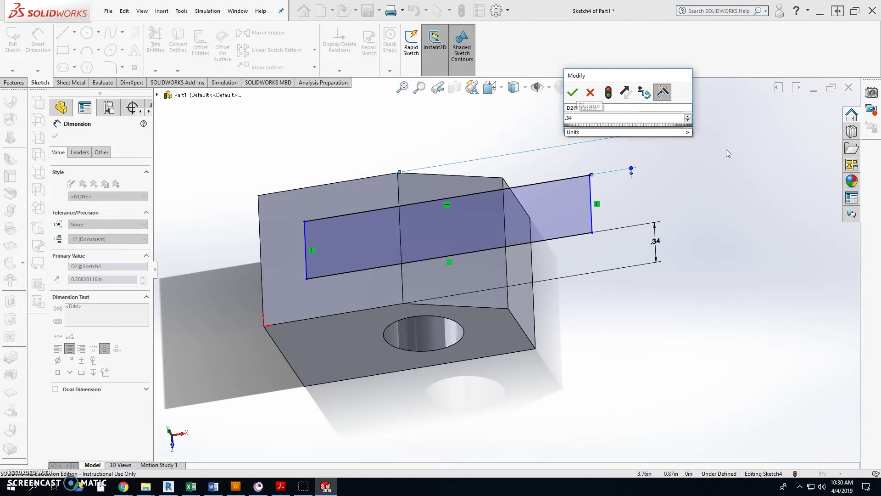
key(Return)
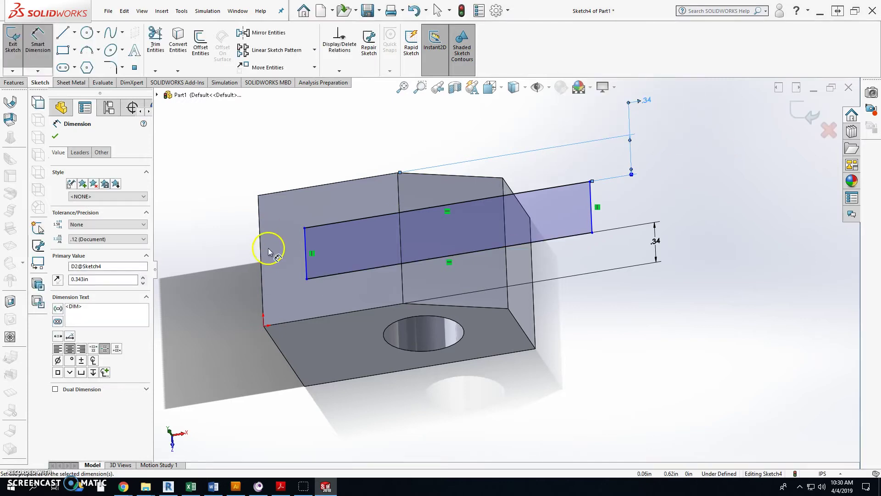
Step: Check the slot offset in the Drw #1 PDF in Acrobat Reader and dimension the rectangle's closed end 0.360 in from the block's square-end edge in SOLIDWORKS
click(260, 267)
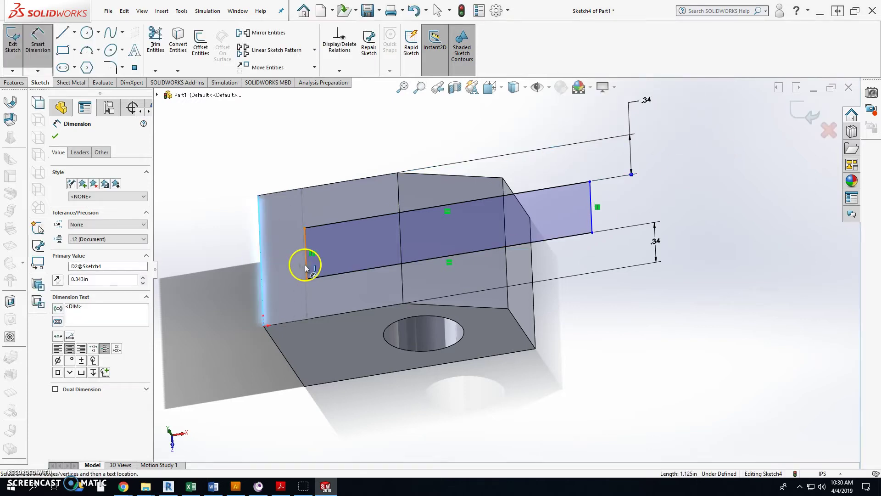
click(305, 265)
click(226, 300)
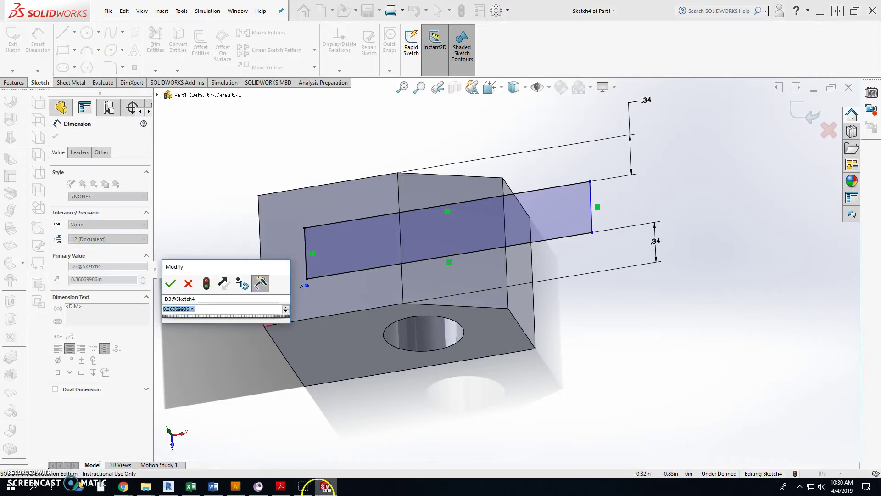
click(282, 487)
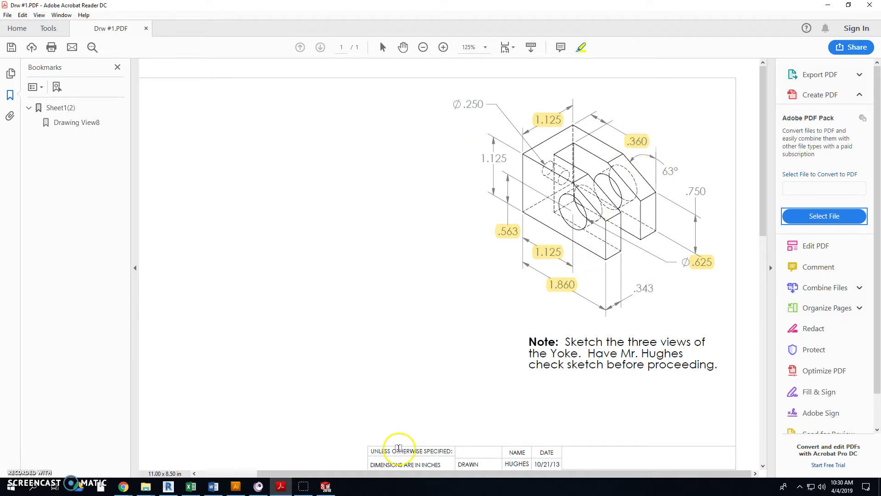
mouse_move(293, 490)
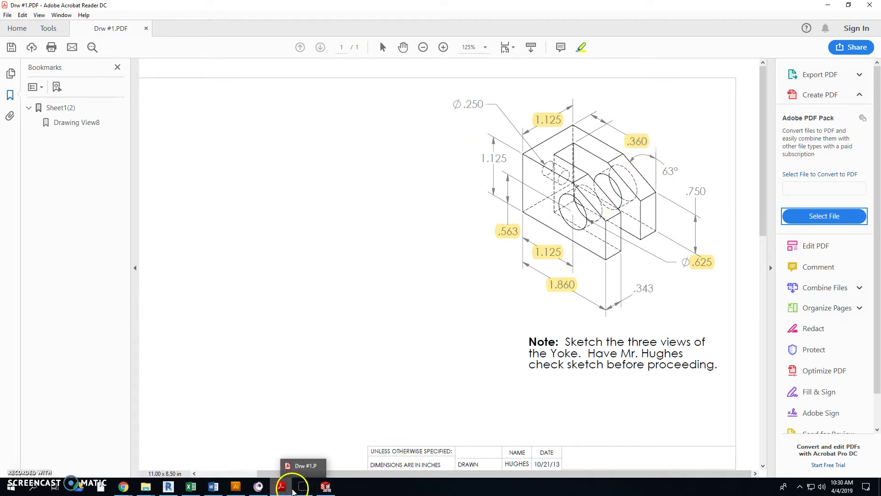
click(328, 488)
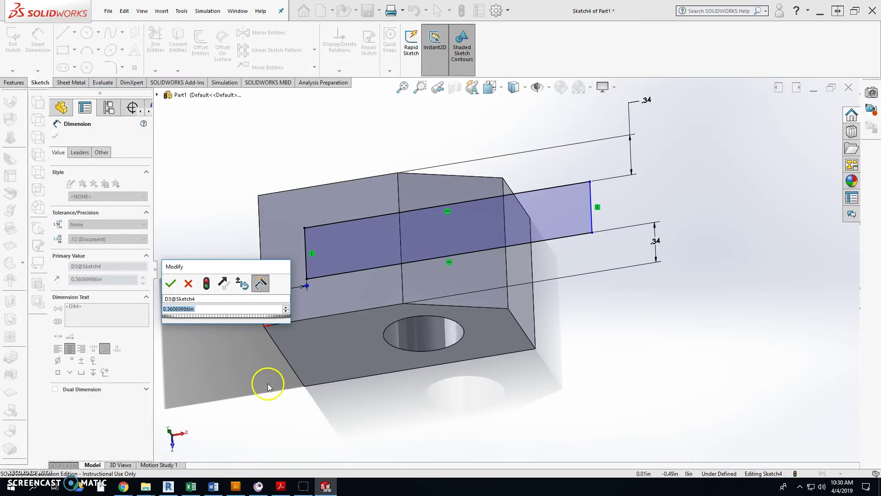
text(.360)
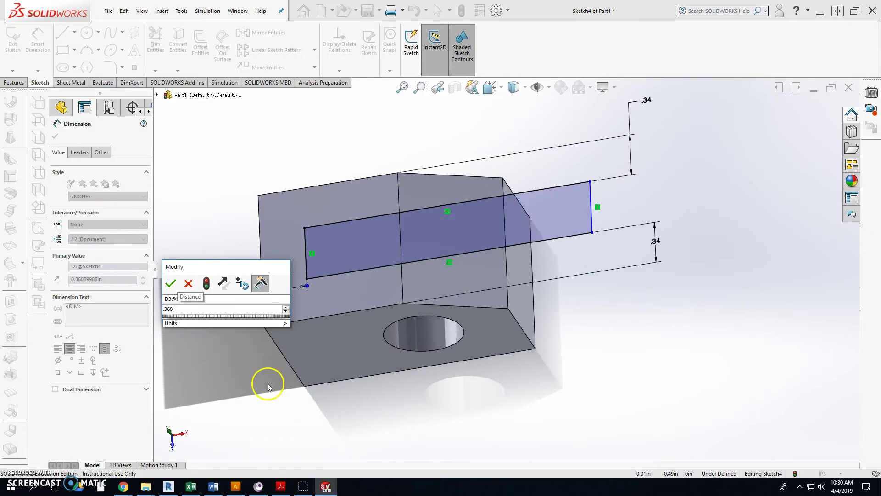
key(Return)
Step: Cut the slot between the yoke arms by extruding the rectangle sketch as a cut with the Through All end condition
middle_drag(360, 315, 411, 213)
middle_drag(537, 237, 512, 205)
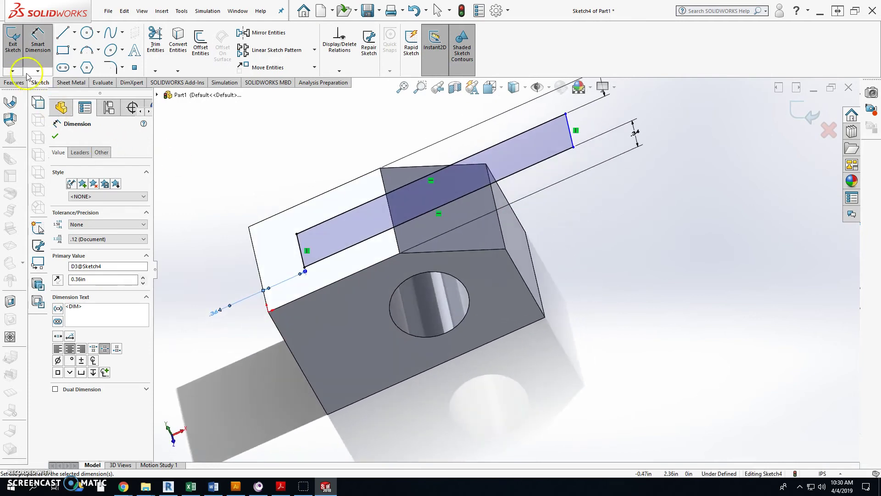
click(15, 82)
click(143, 52)
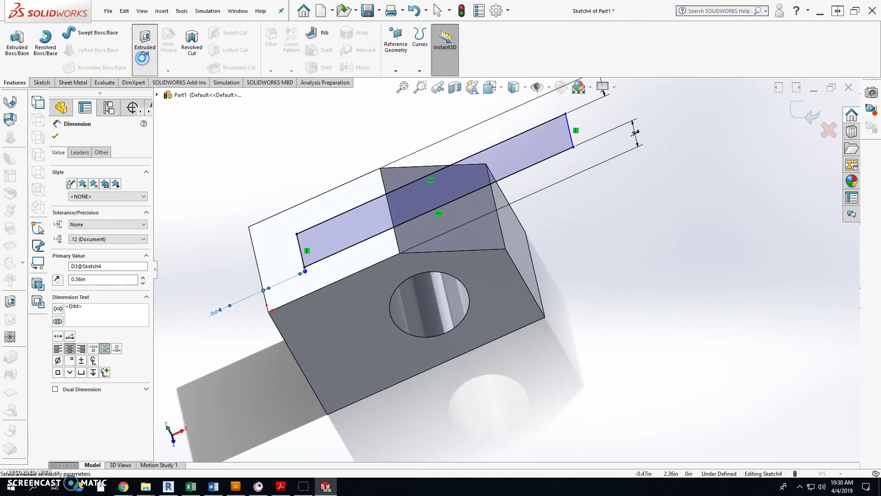
click(79, 193)
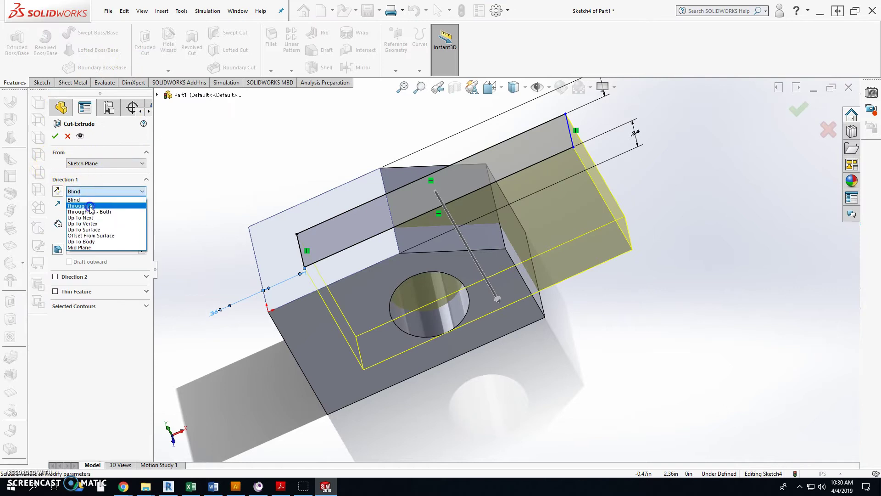
click(81, 200)
click(56, 135)
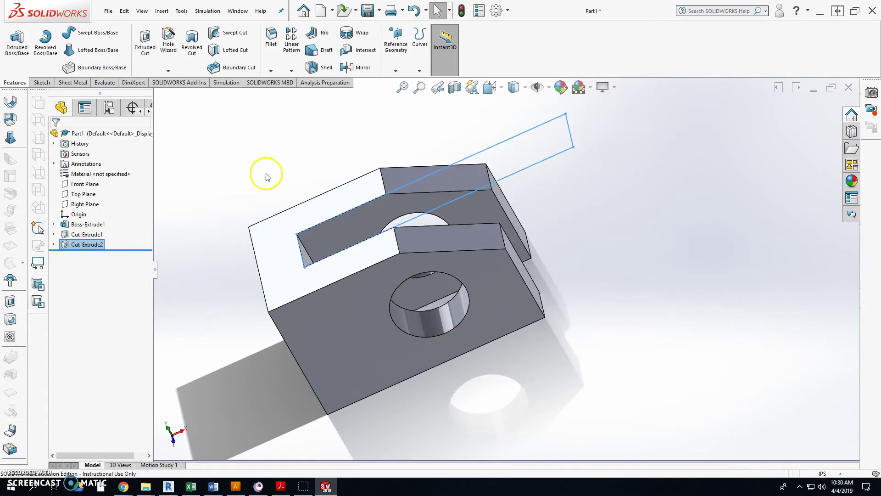
Step: Start a sketch on the block's square end face and draw a diagonal construction line between two opposite corners of the face
middle_drag(253, 84, 319, 129)
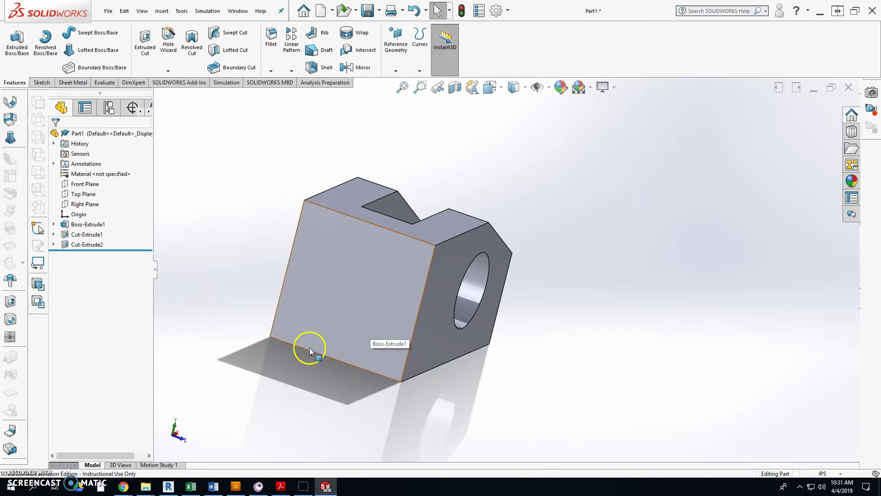
middle_drag(360, 272, 328, 290)
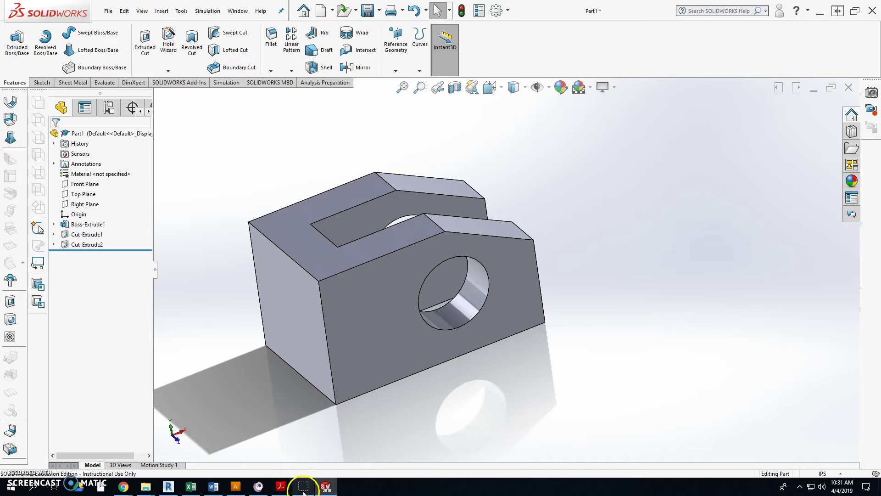
click(299, 340)
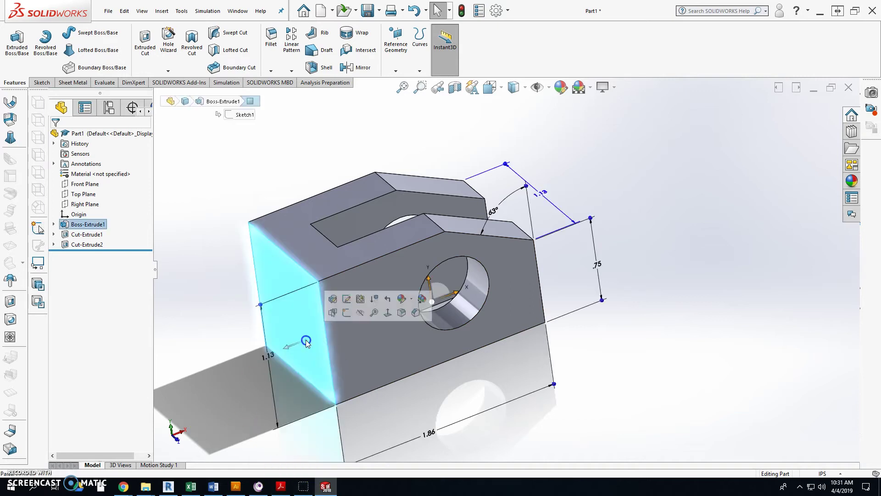
click(42, 82)
click(13, 41)
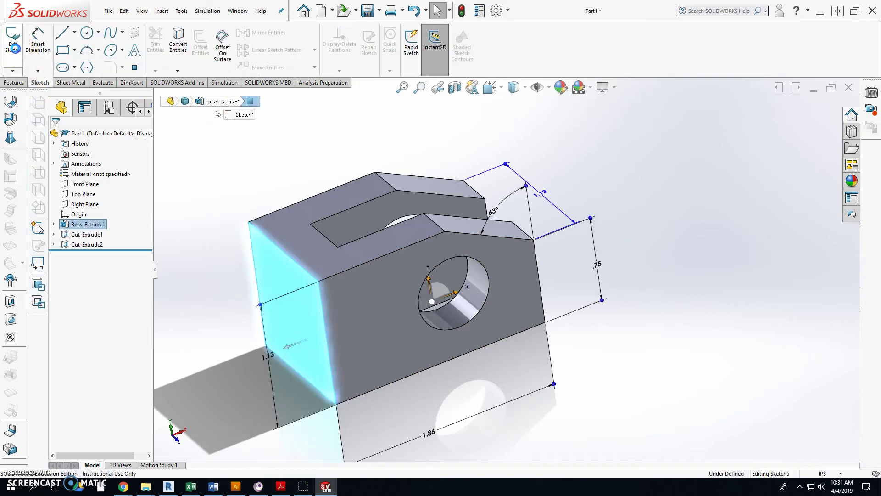
click(74, 33)
click(76, 54)
middle_drag(222, 340, 251, 304)
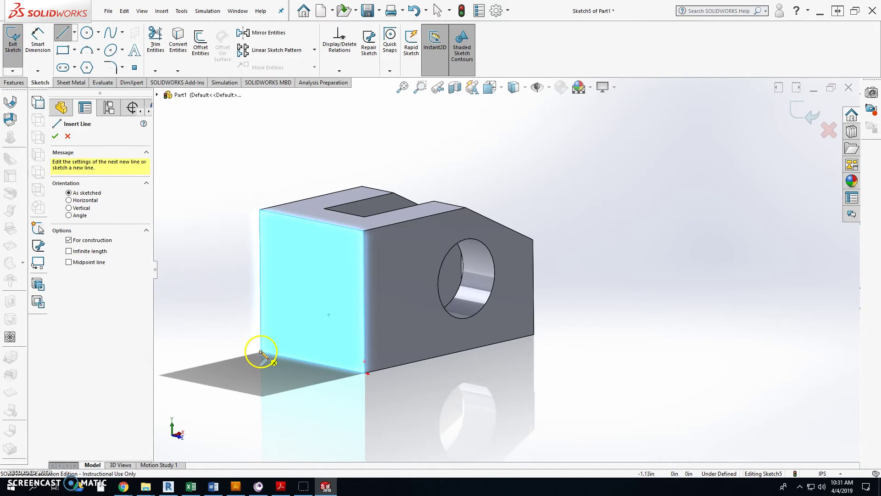
click(261, 352)
click(364, 232)
key(Escape)
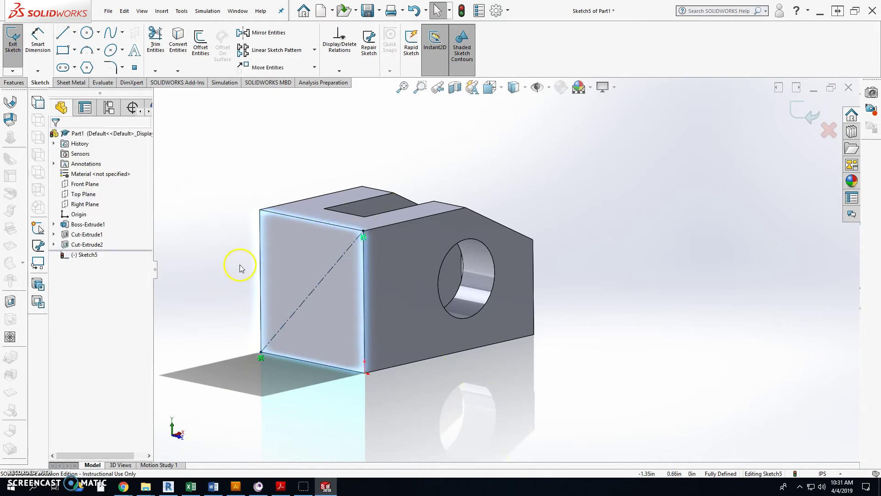
Step: Sketch a circle about 0.25 in in diameter centred on the midpoint of the diagonal construction line
middle_drag(240, 268, 233, 276)
click(86, 35)
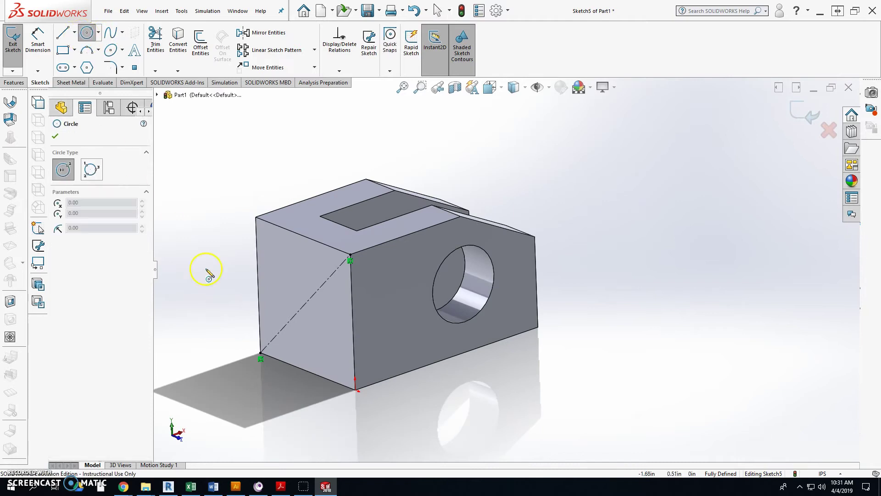
scroll(296, 307, down, 4)
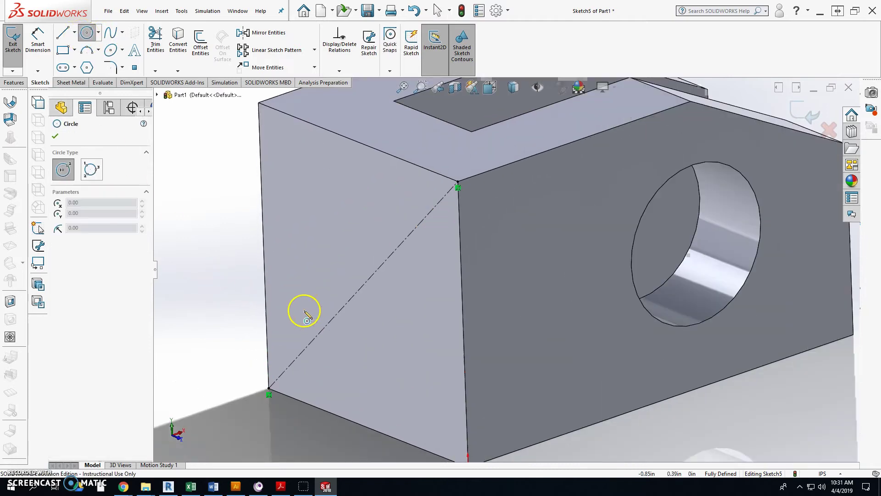
click(362, 285)
click(382, 271)
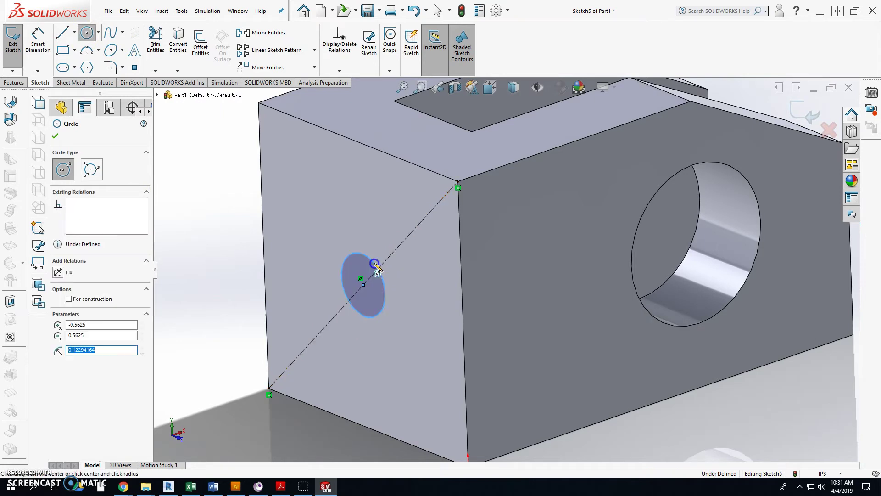
Step: Highlight the .250 hole diameter in the Drw #1 PDF in Acrobat Reader and dimension the circle's diameter to 0.25 in in SOLIDWORKS
click(31, 48)
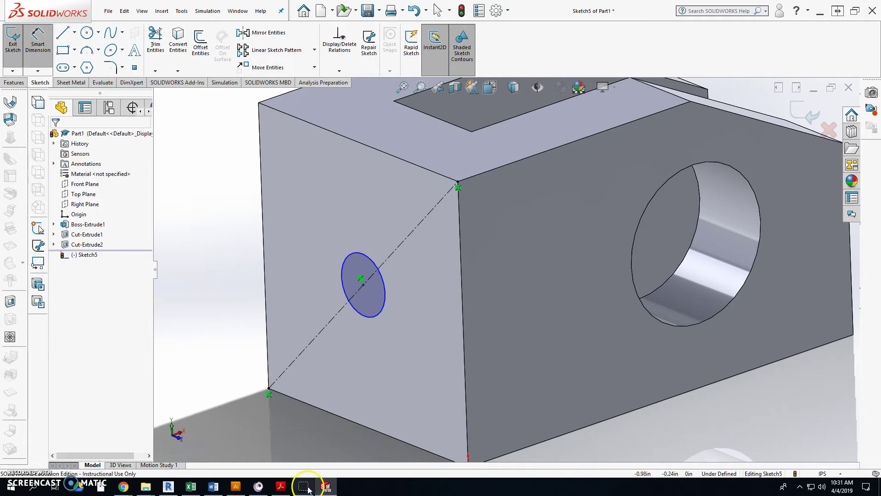
click(281, 487)
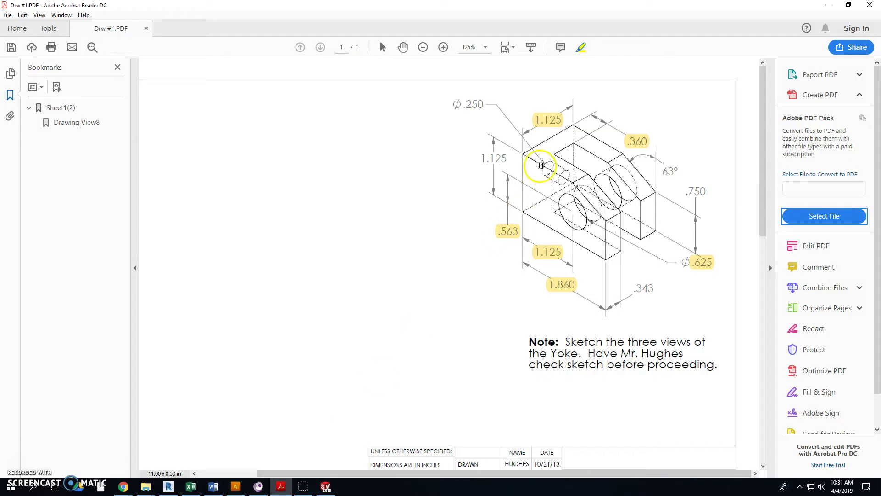
drag(481, 105, 454, 104)
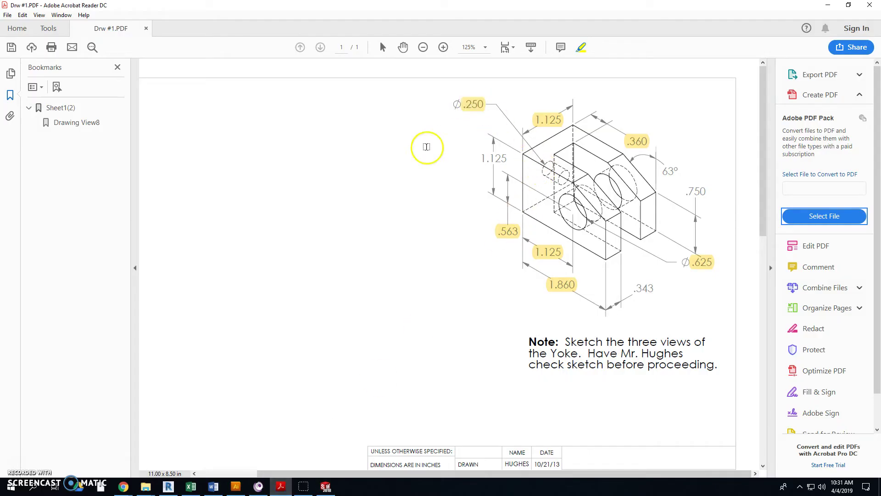
mouse_move(326, 484)
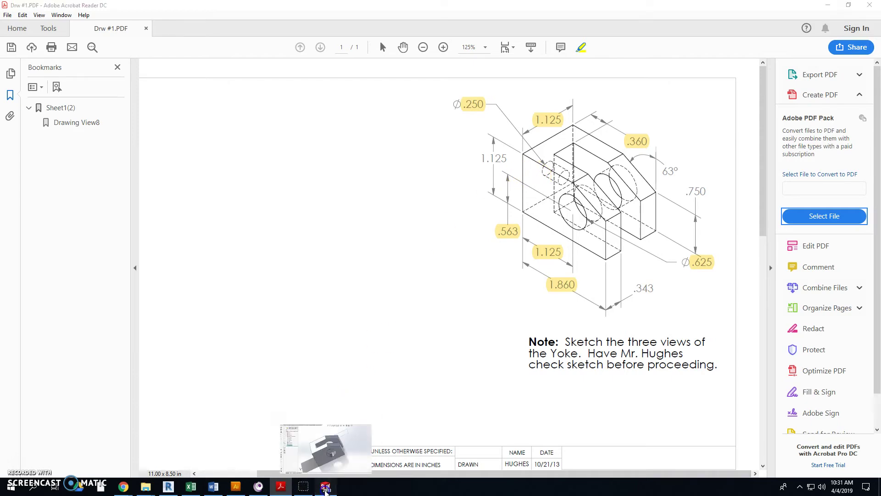
click(319, 425)
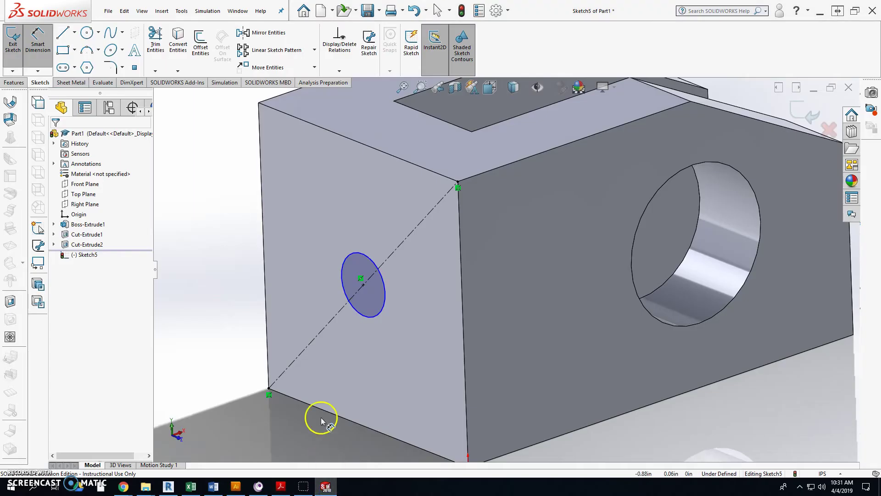
click(374, 259)
click(235, 162)
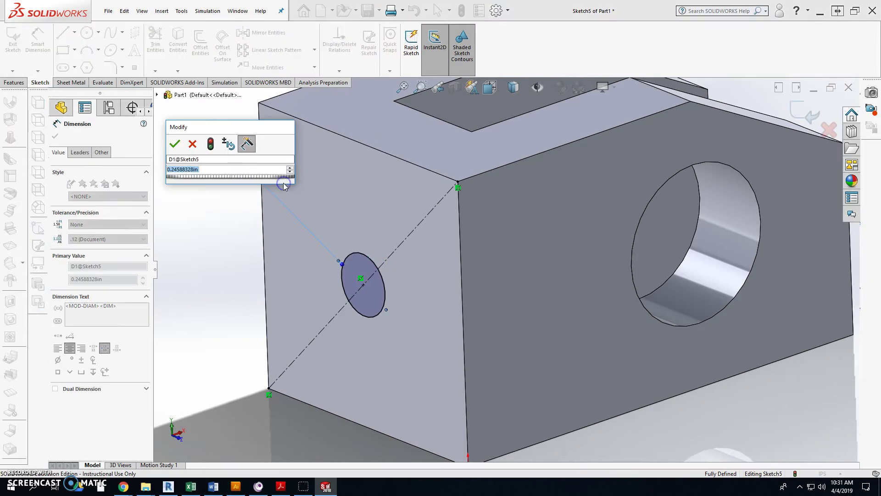
text(.25)
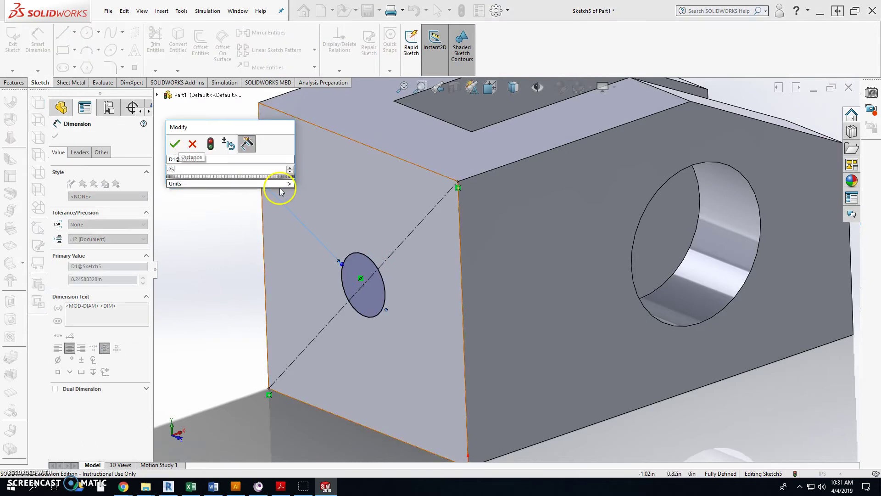
key(Return)
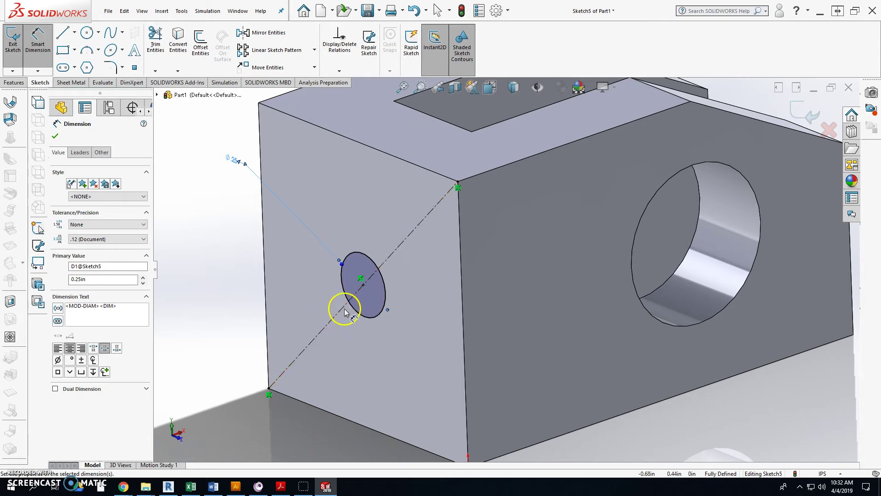
Step: Cut the 0.25 in circle from the square end face into the slot with an Extruded Cut set to Up To Next
scroll(345, 309, up, 4)
click(16, 85)
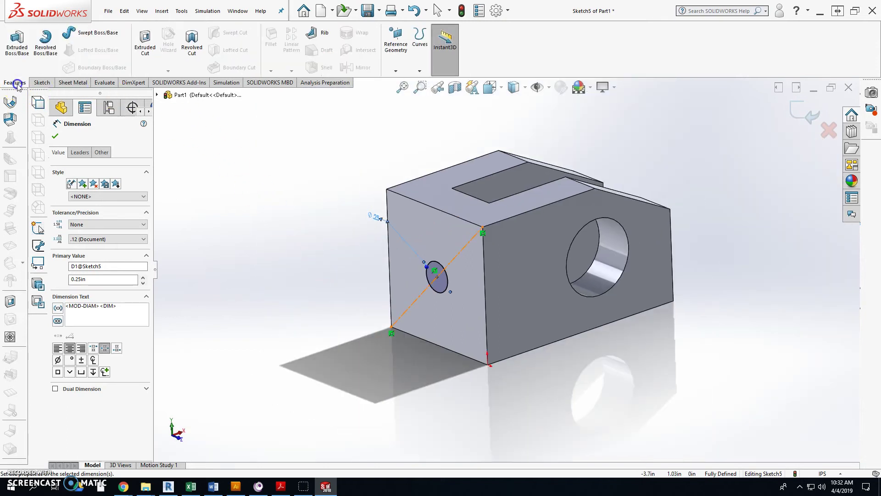
click(145, 47)
middle_drag(296, 196, 289, 337)
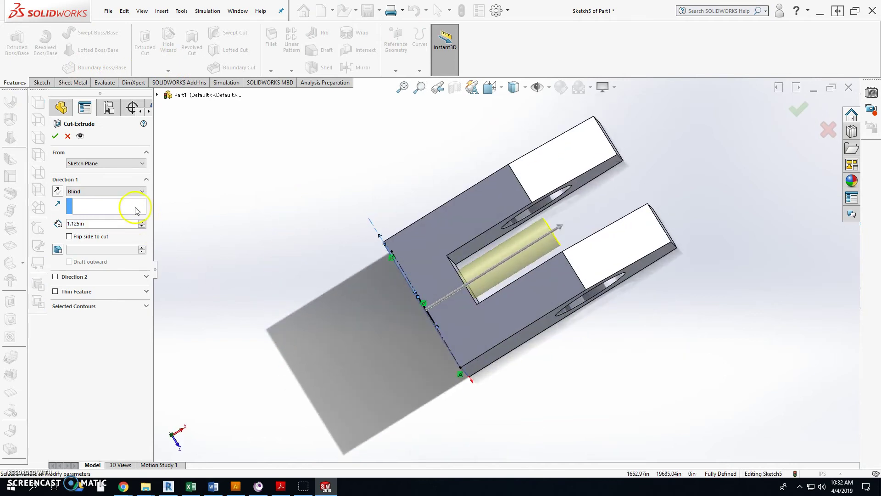
click(127, 191)
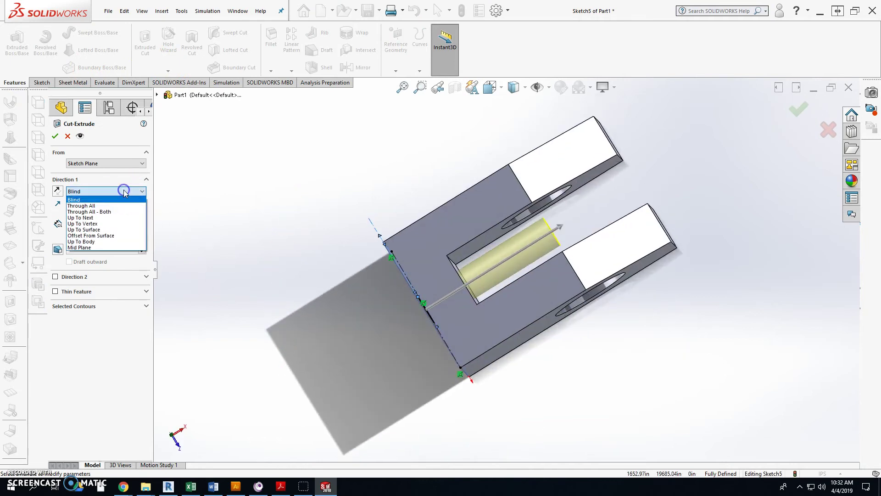
click(112, 217)
middle_drag(318, 246, 461, 309)
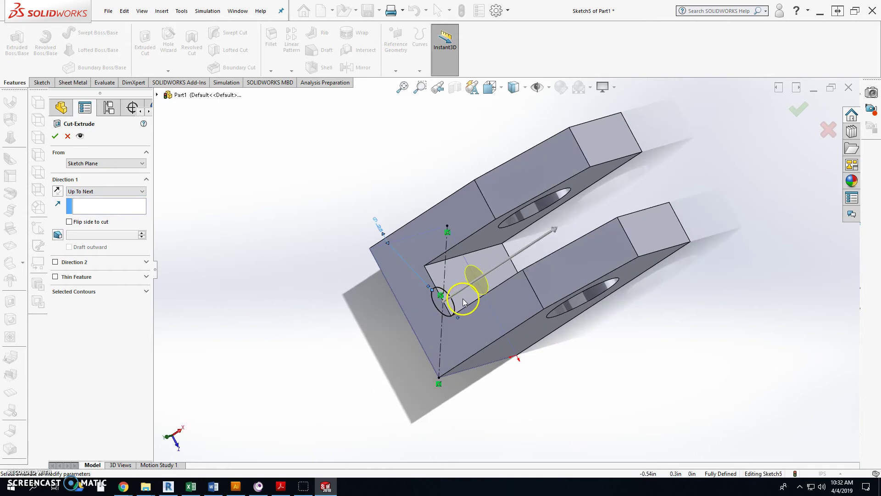
click(55, 136)
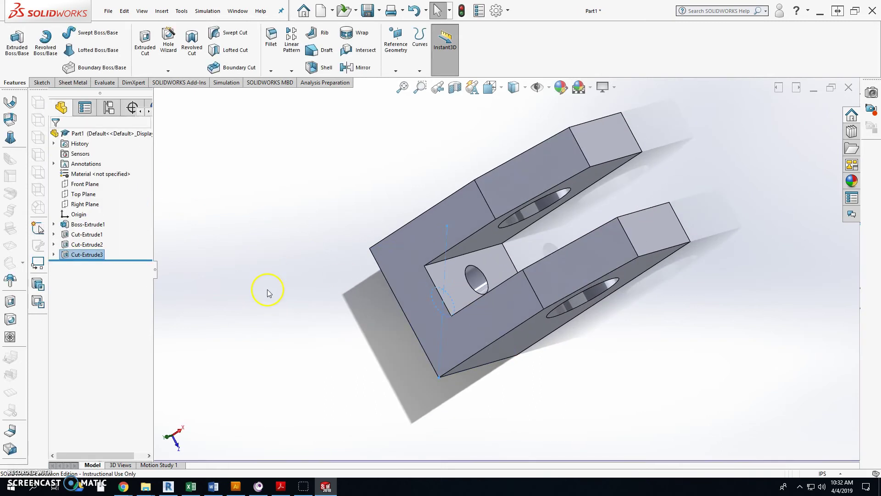
Step: Inspect the yoke model from the front-face side and compare it with the Drw #1 PDF in Acrobat Reader
middle_drag(429, 330, 452, 237)
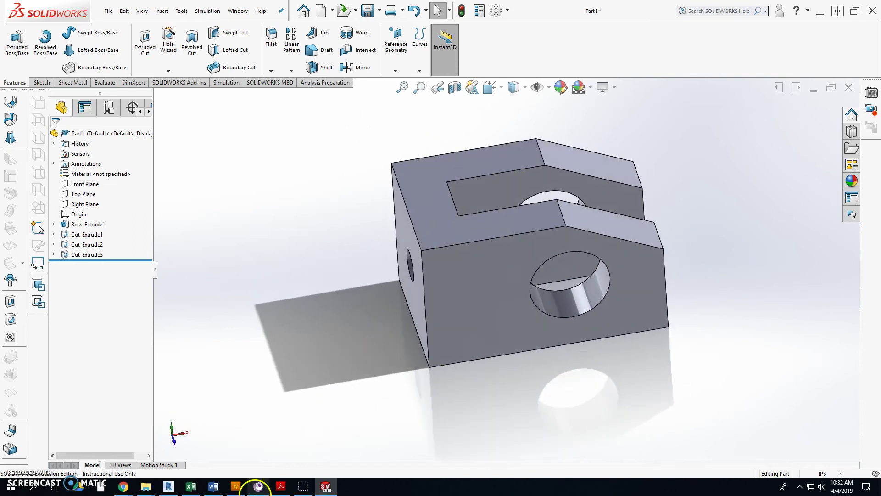
click(277, 488)
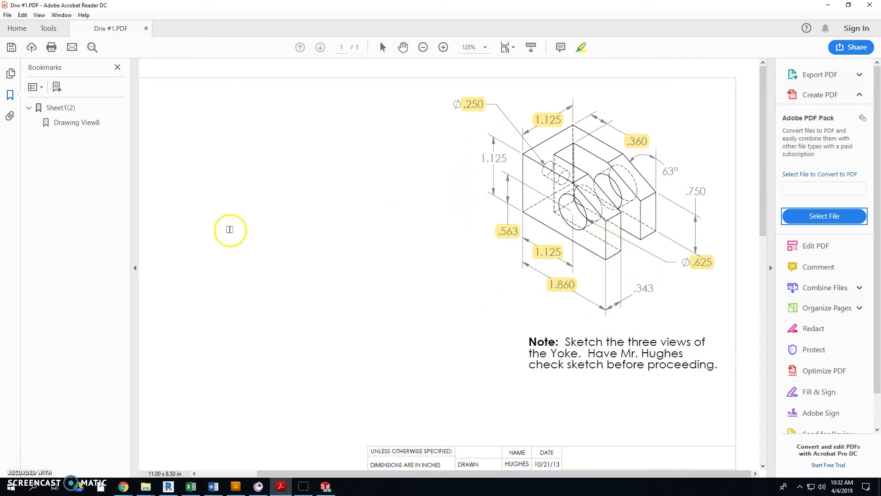
scroll(325, 290, down, 2)
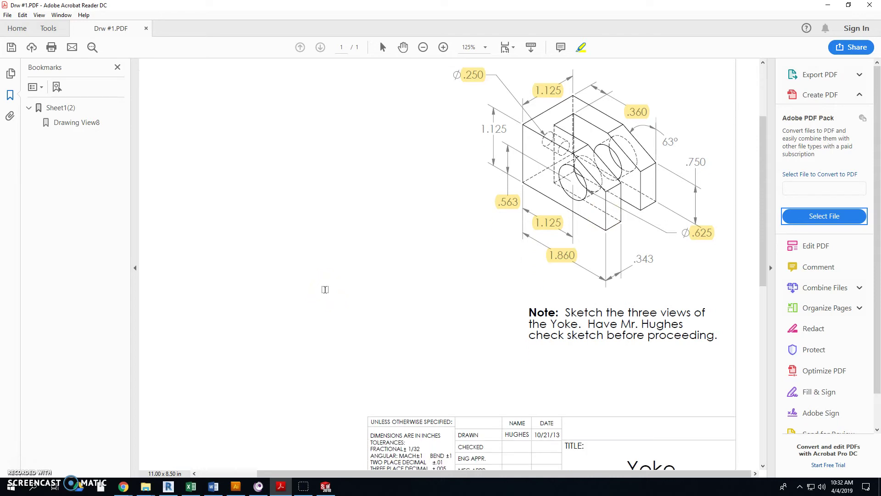
Step: Switch to SOLIDWORKS and make a drawing from the yoke part, saving the part as Test.SLDPRT and choosing an A (ANSI) Landscape sheet
scroll(325, 289, down, 2)
scroll(325, 289, up, 3)
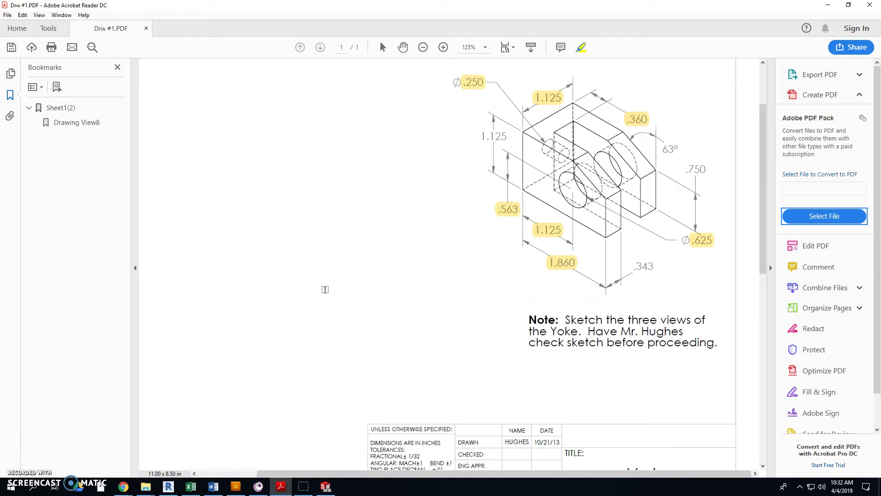
click(325, 486)
middle_drag(428, 283, 187, 128)
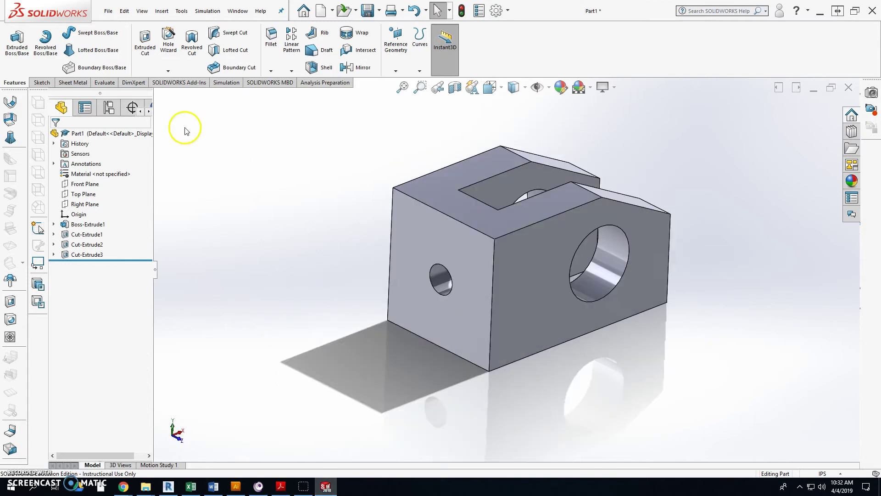
click(105, 12)
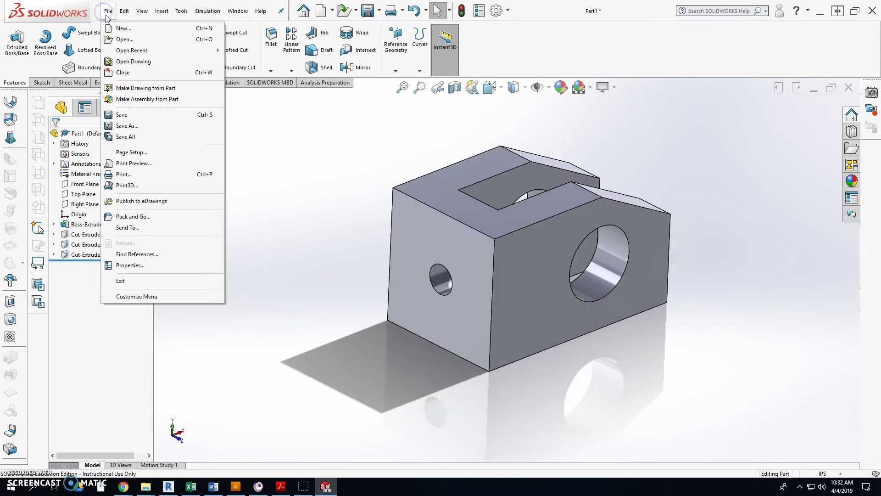
click(148, 89)
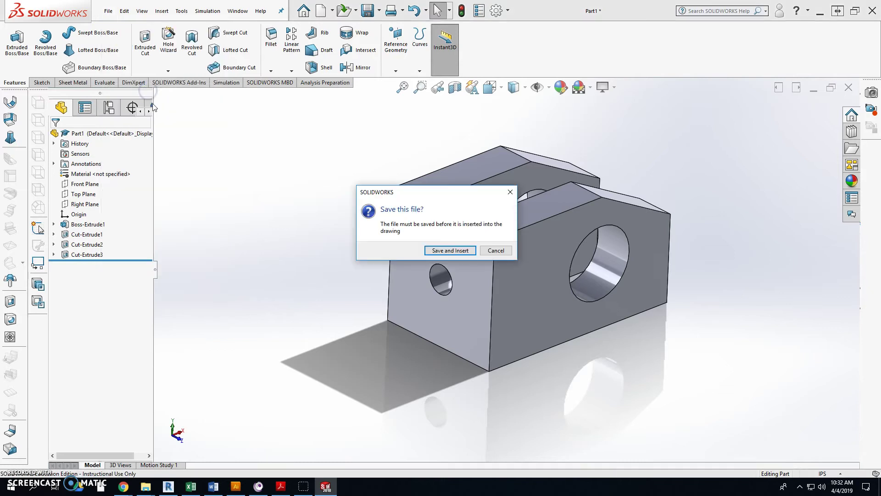
click(429, 251)
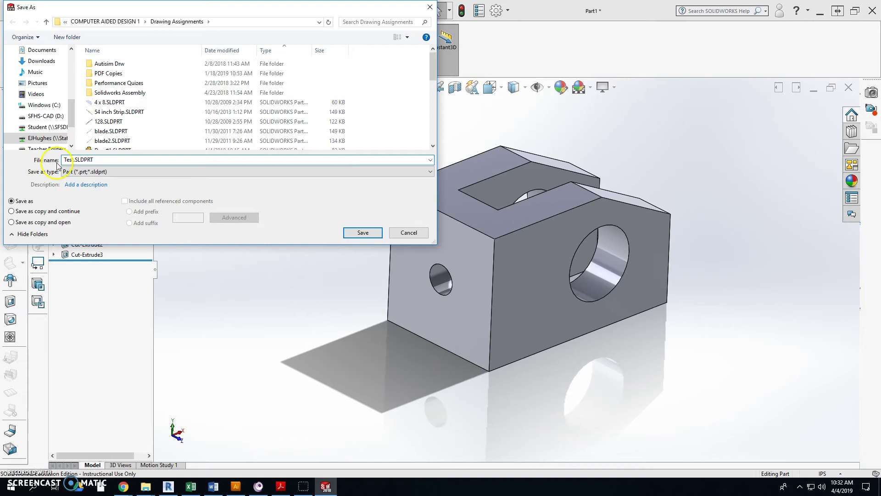
click(358, 233)
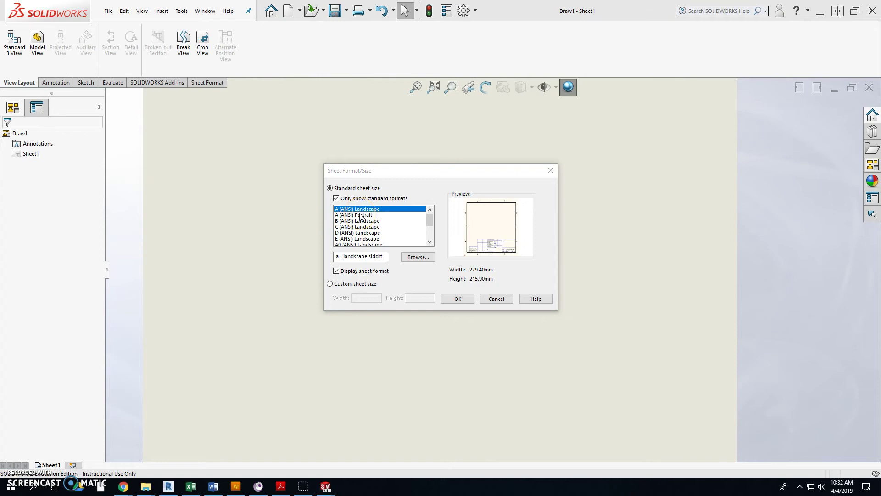
click(360, 211)
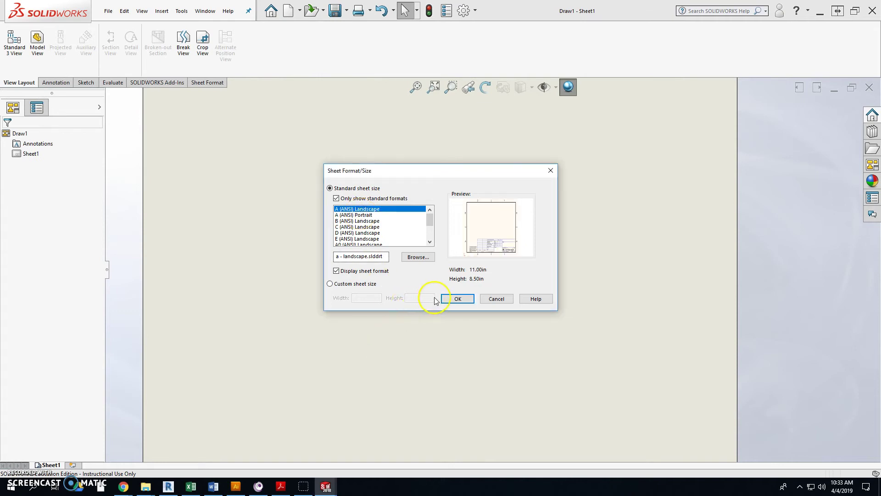
click(444, 298)
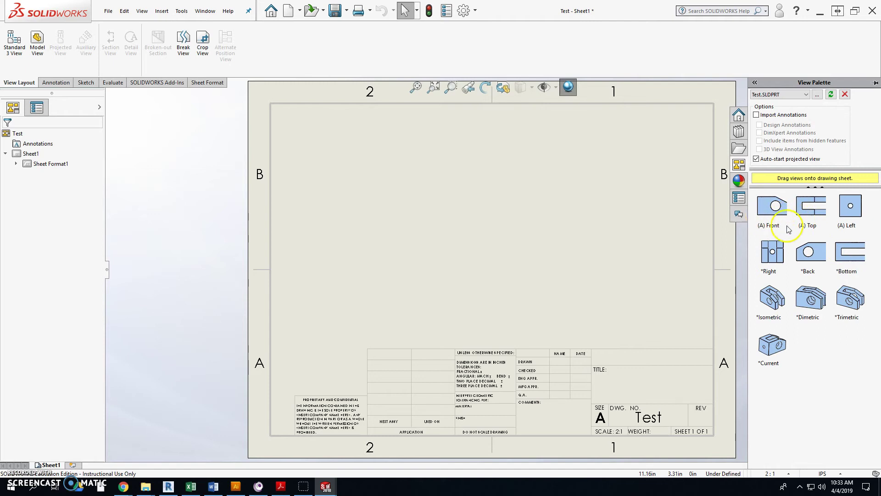
Step: Place the yoke's front view on the sheet with projected right, top and isometric views
mouse_move(771, 212)
mouse_down()
mouse_move(704, 247)
mouse_move(499, 275)
mouse_move(394, 280)
mouse_move(388, 266)
mouse_up()
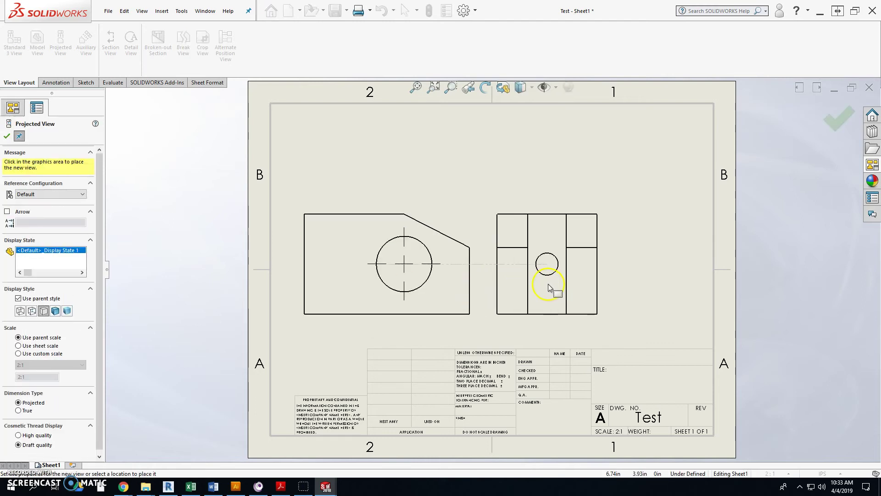
click(559, 287)
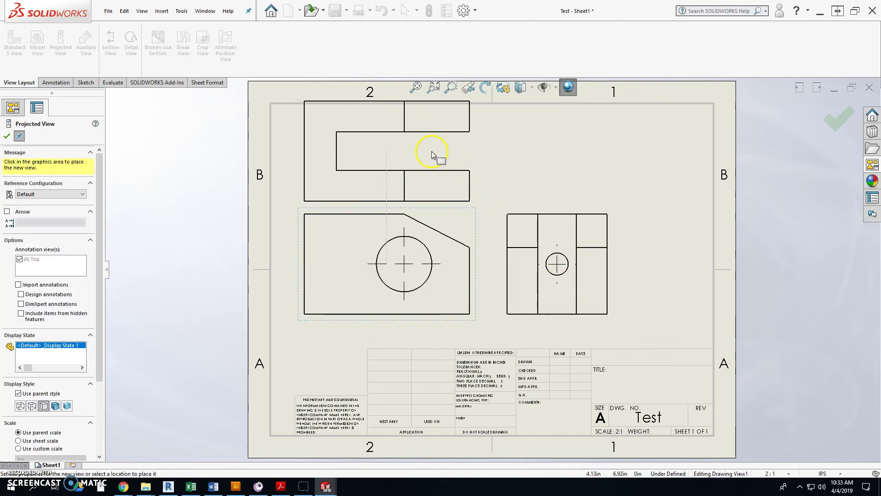
click(469, 155)
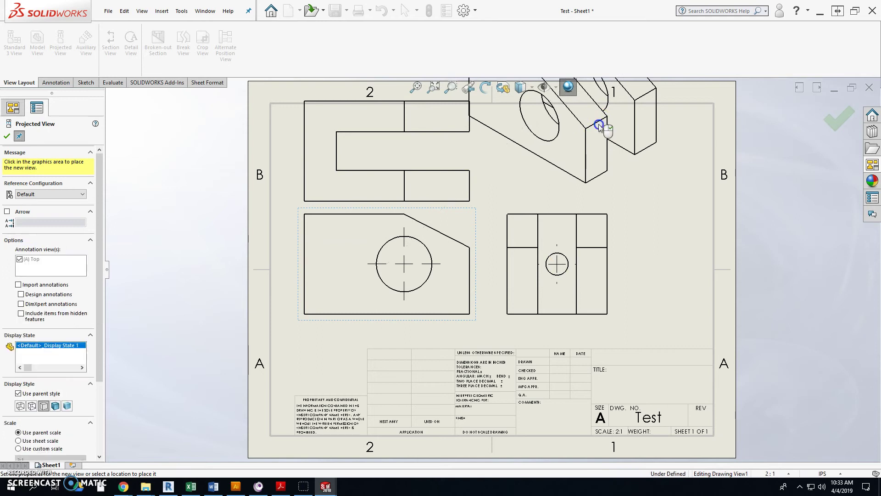
click(598, 124)
Step: Set the front view to a custom, user-defined scale of 1.5:1
scroll(610, 212, up, 6)
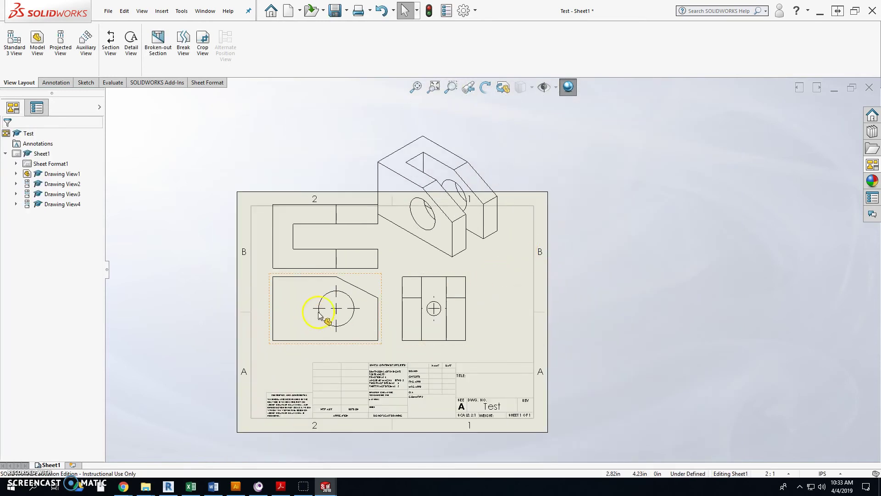
scroll(320, 316, down, 3)
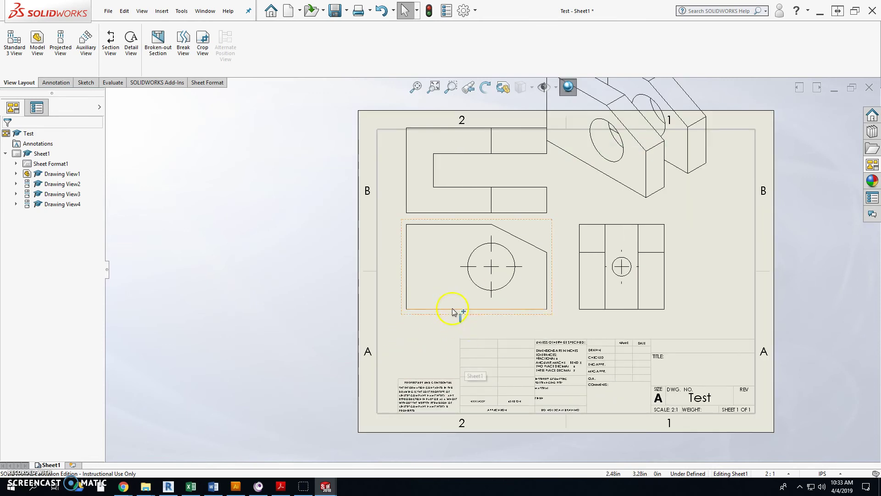
click(457, 317)
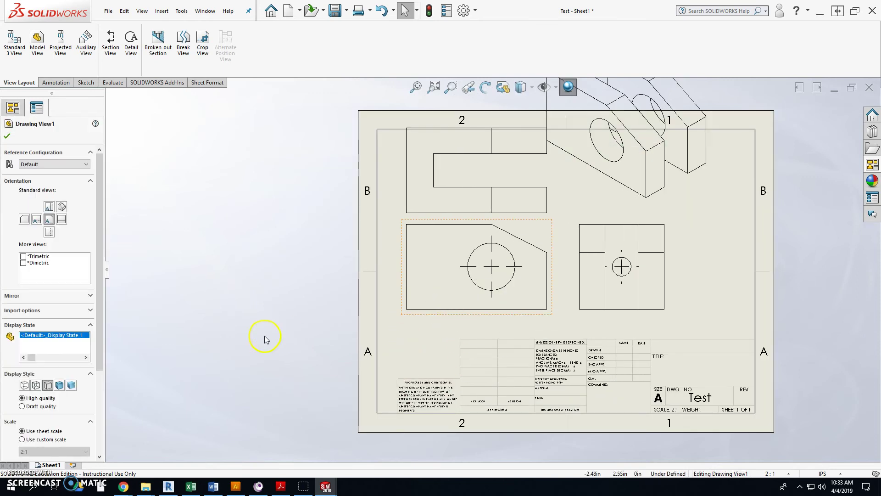
drag(99, 337, 99, 449)
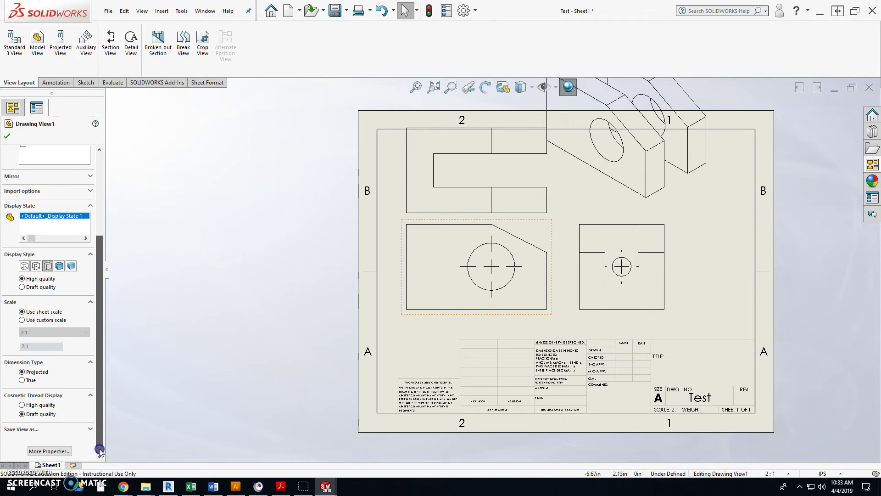
click(43, 321)
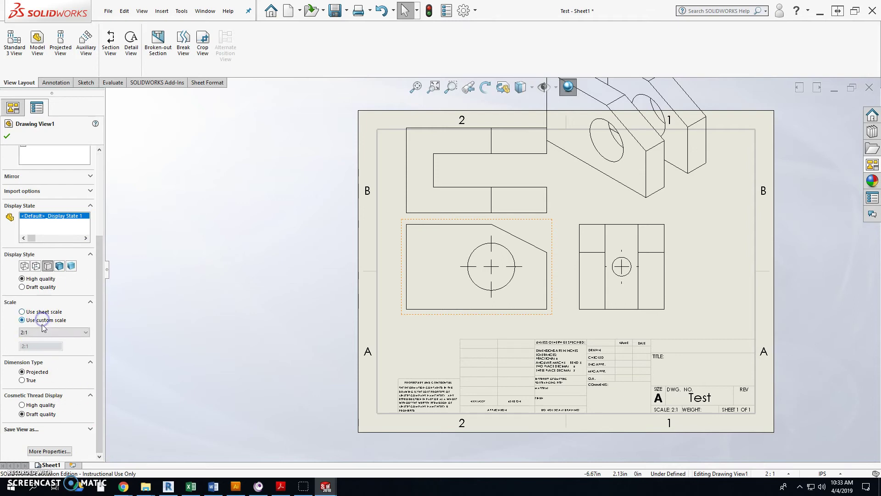
click(43, 332)
click(42, 342)
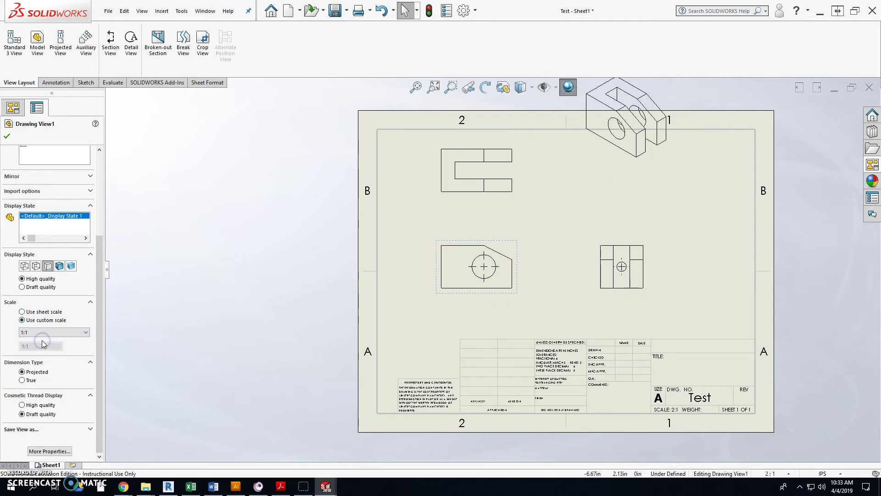
click(46, 332)
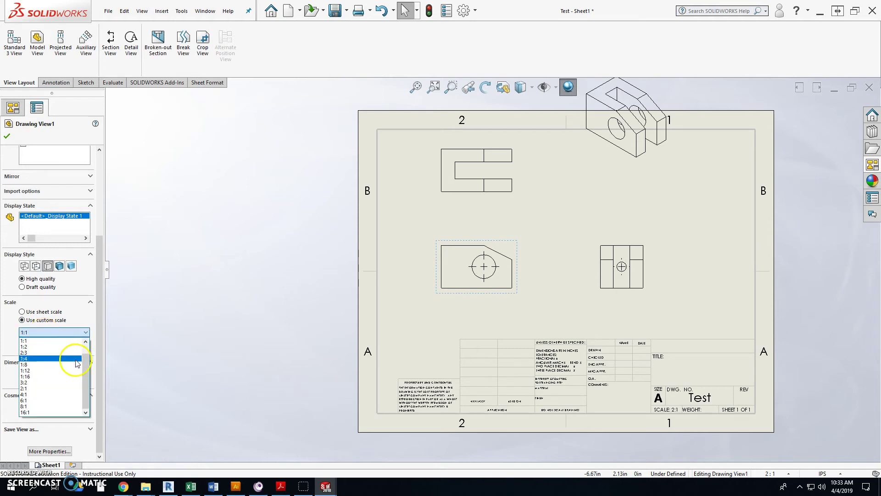
click(73, 340)
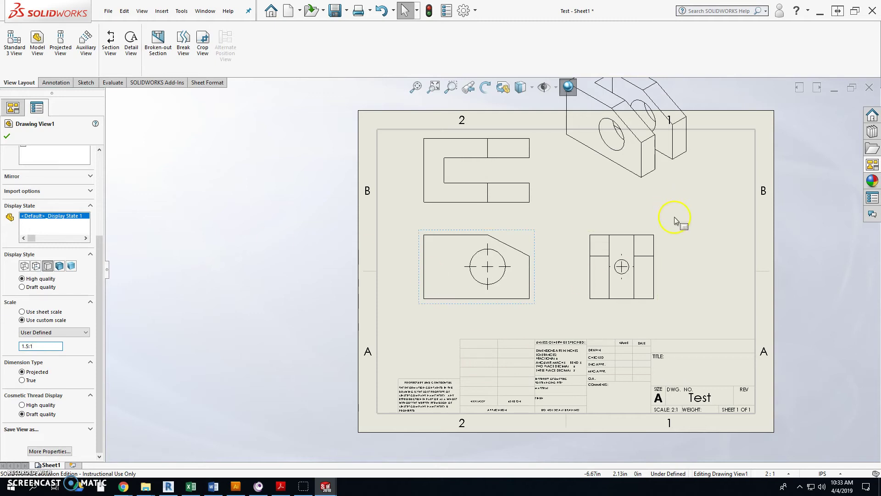
Step: Move the isometric view fully inside the sheet border beside the top view, and shift the front view slightly down
drag(679, 188, 742, 262)
scroll(506, 304, up, 2)
scroll(505, 305, down, 1)
middle_drag(491, 255, 490, 299)
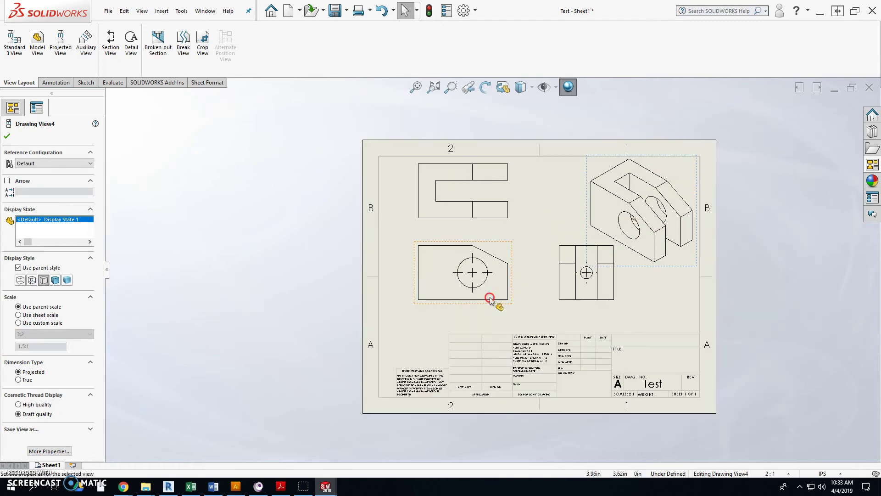
scroll(490, 299, down, 3)
click(502, 318)
drag(491, 307, 497, 320)
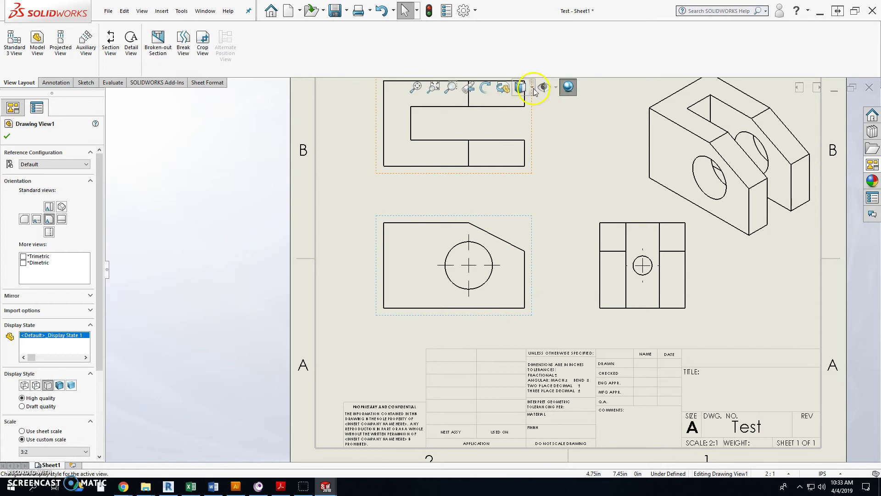
Step: Set the front view's display style to Hidden Lines Visible
click(531, 88)
click(529, 167)
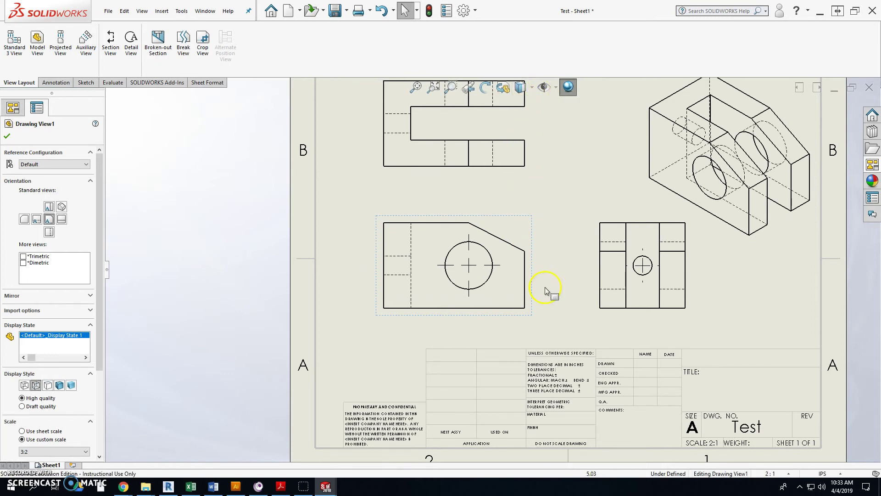
scroll(429, 169, up, 2)
scroll(468, 174, down, 3)
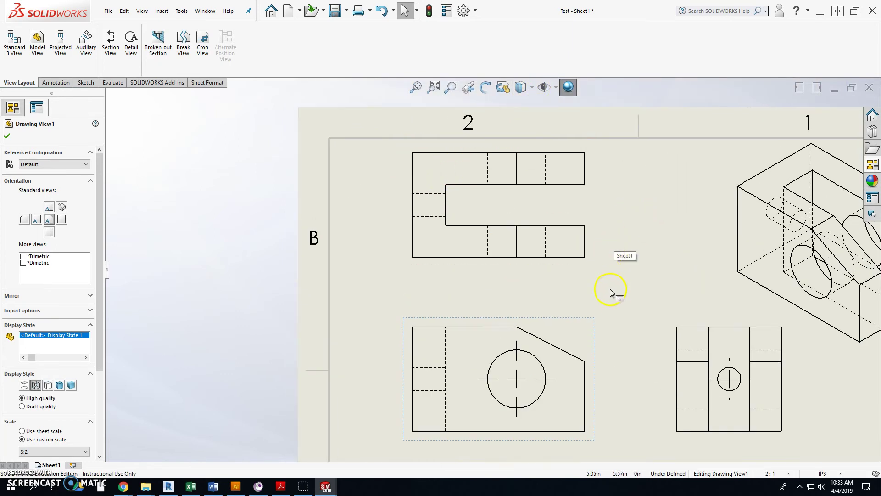
key(z)
scroll(516, 323, down, 2)
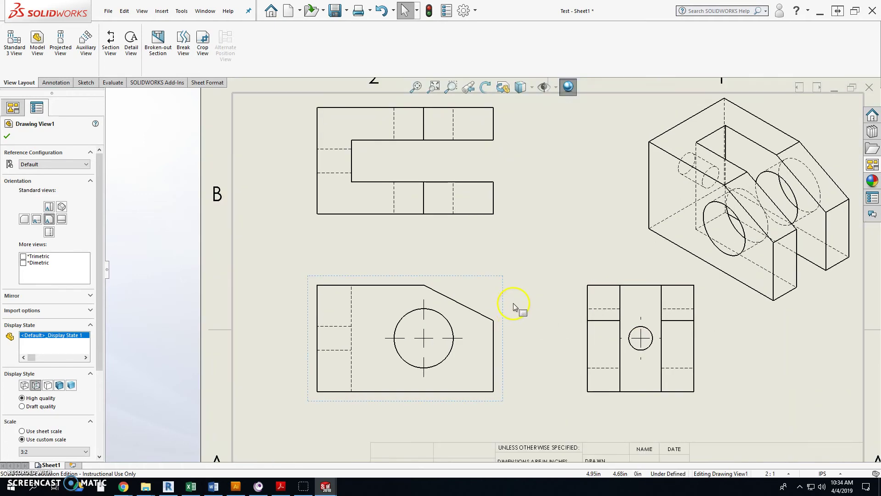
scroll(504, 284, up, 2)
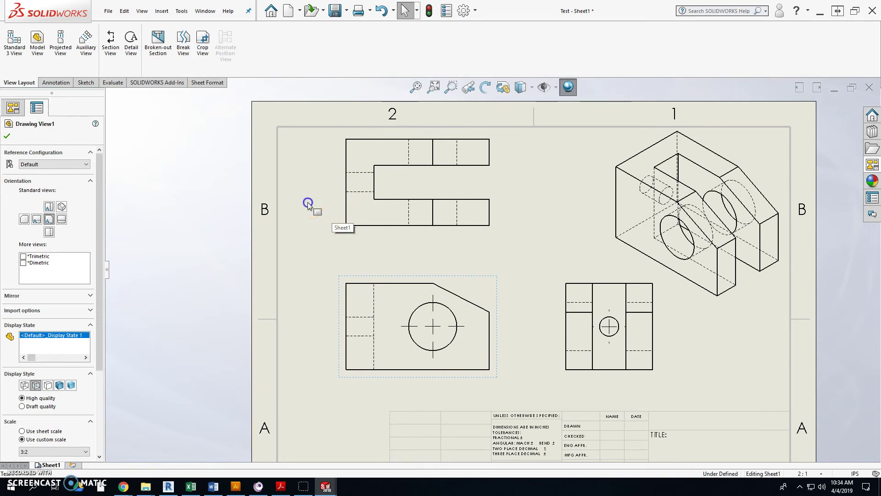
click(177, 112)
Step: Add centerlines in the top view through the small end hole and the large hole in the lower arm
click(65, 84)
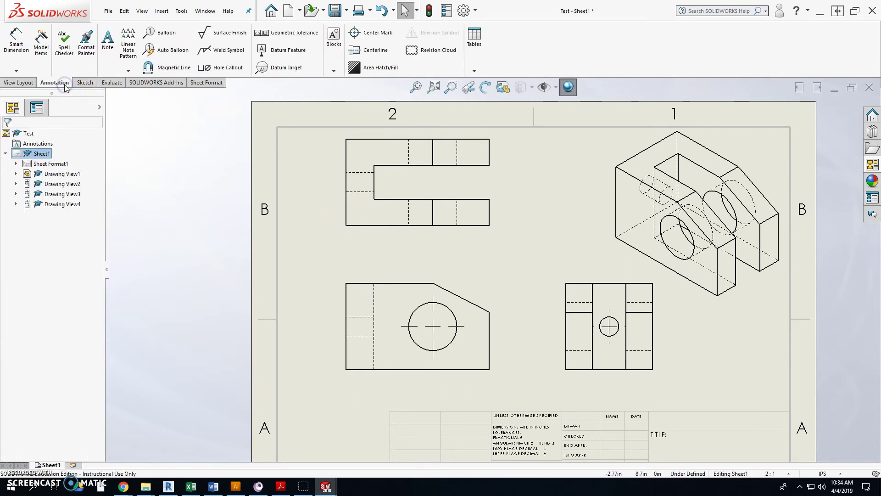
click(355, 53)
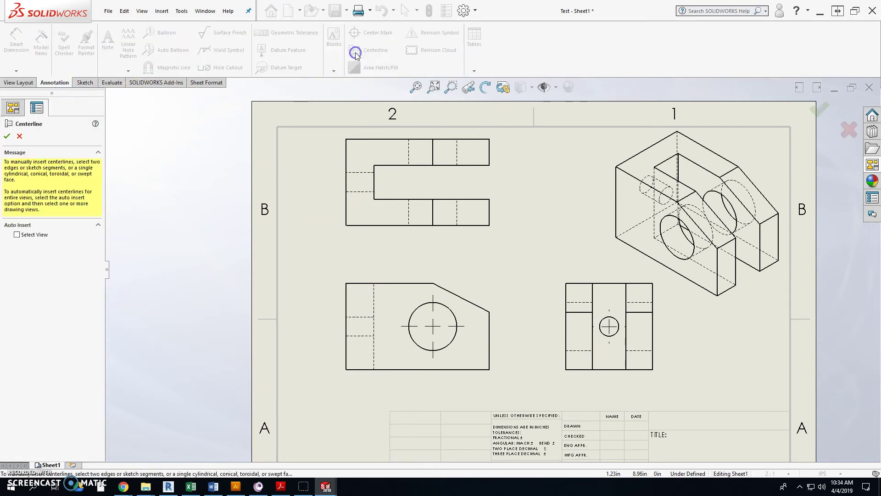
click(354, 175)
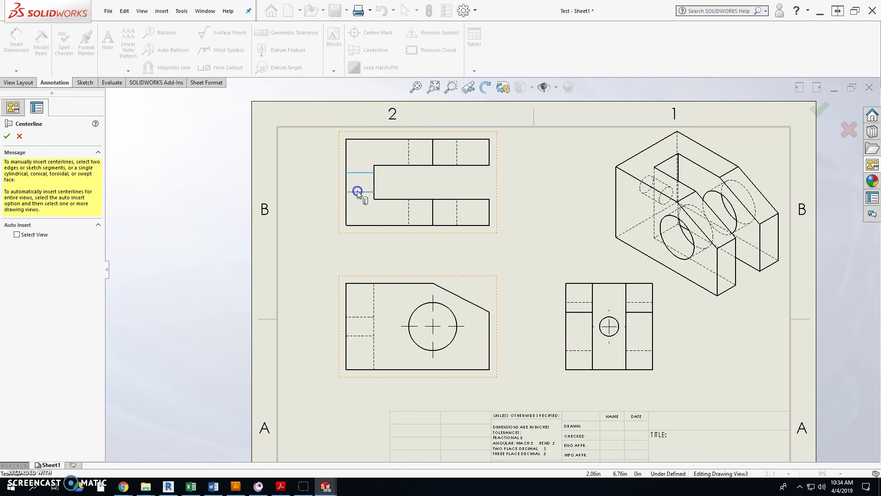
click(409, 213)
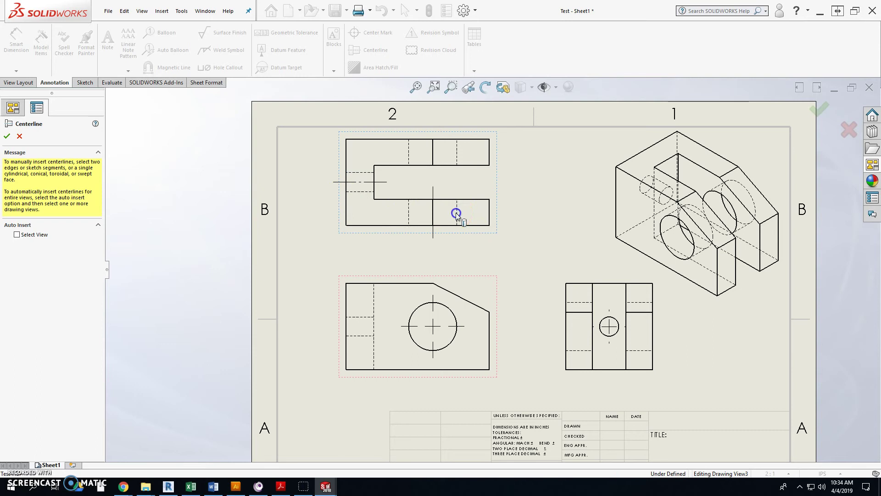
scroll(500, 188, down, 2)
key(Escape)
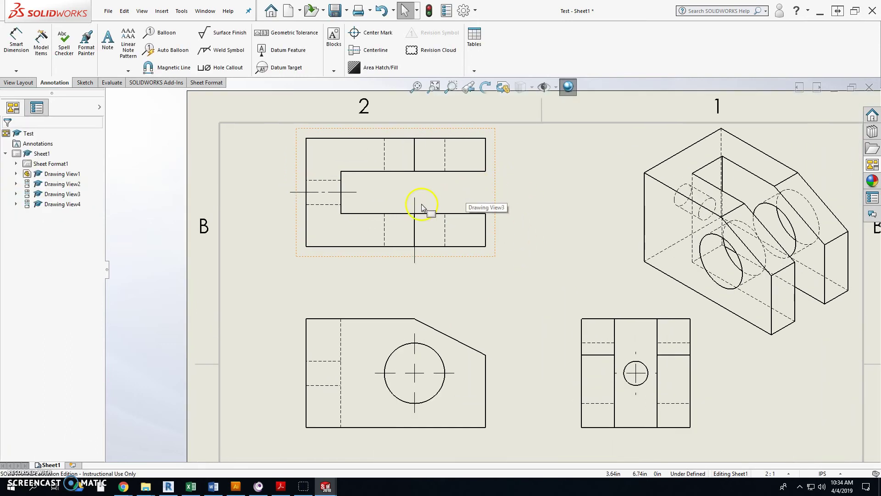
Step: Extend the large hole's centerline in the top view so it runs through both arms and past their outer edges
click(415, 205)
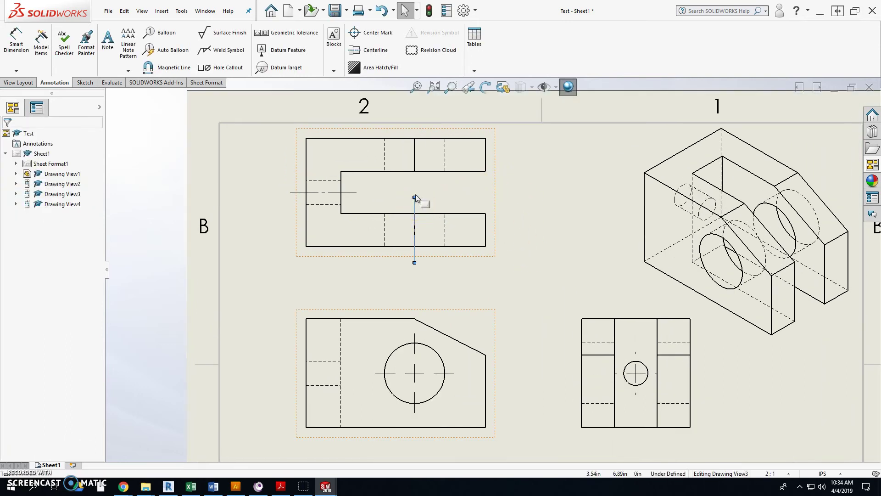
drag(415, 197, 419, 125)
click(524, 242)
mouse_move(477, 266)
mouse_down()
mouse_move(480, 276)
mouse_move(417, 275)
mouse_move(419, 288)
mouse_up()
click(511, 275)
scroll(513, 299, up, 4)
scroll(533, 312, down, 2)
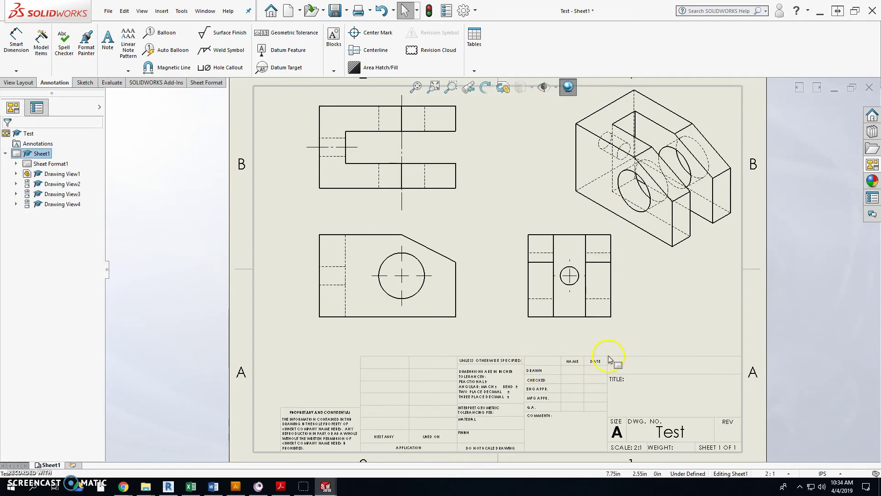
Step: Add a centerline through the large hole in the left arm of the right view
scroll(596, 335, down, 2)
click(376, 48)
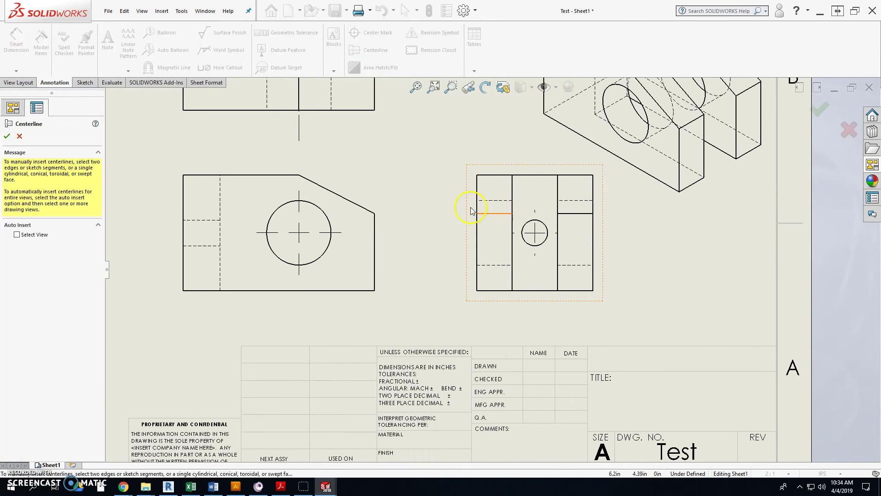
click(506, 202)
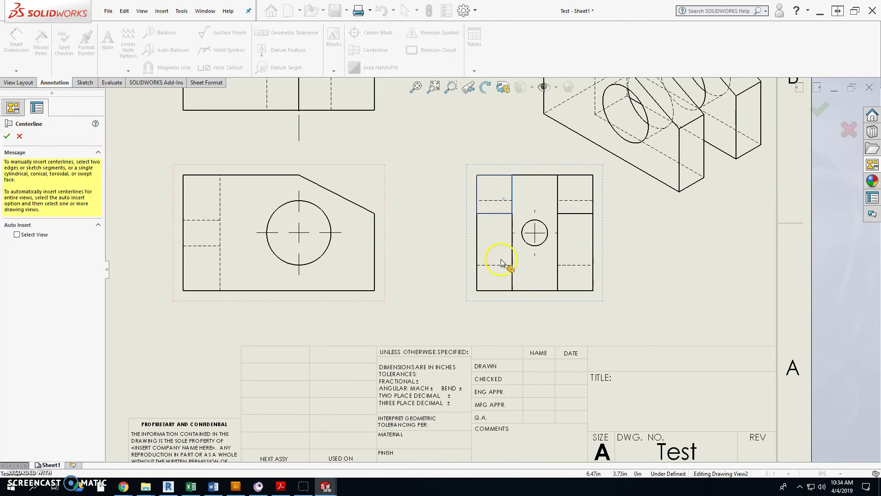
click(491, 201)
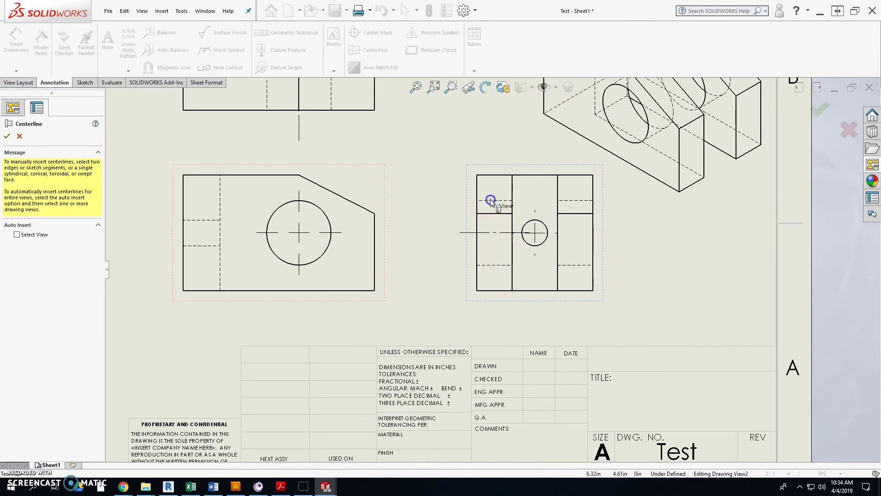
key(Escape)
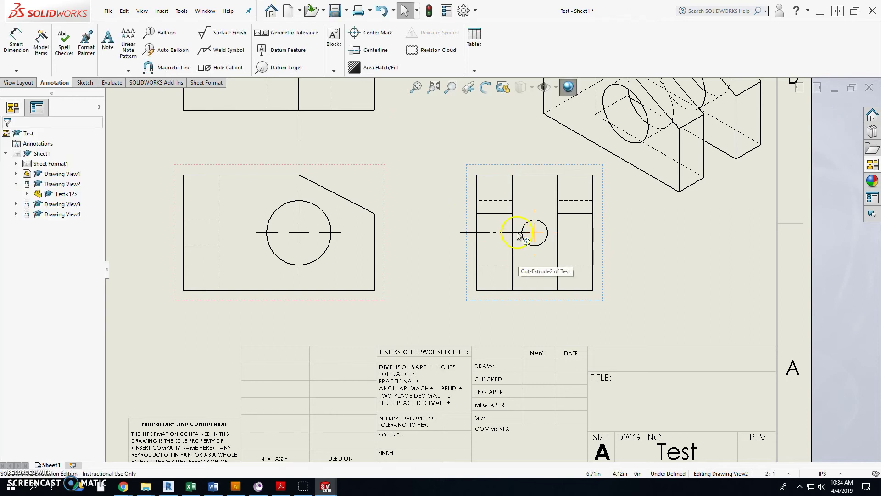
Step: Try to extend the left arm's centerline across the small hole in the right view, and delete that centerline
click(518, 234)
key(Escape)
click(464, 230)
click(465, 232)
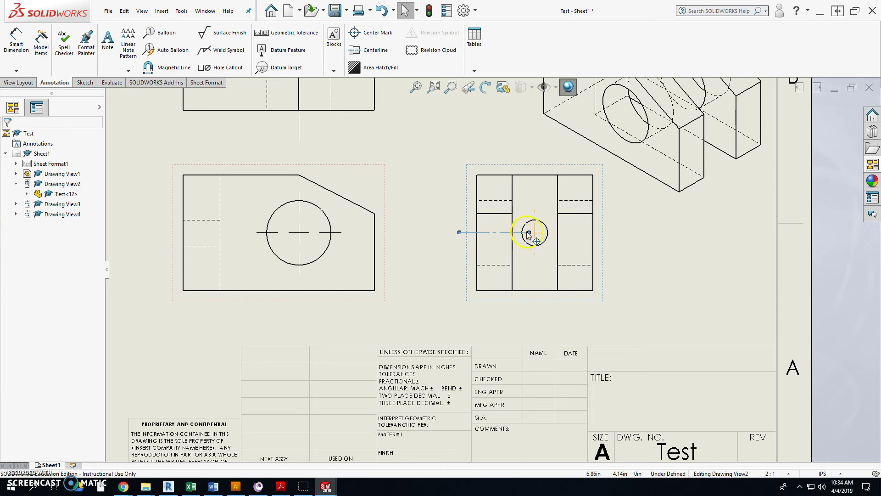
click(545, 233)
key(Escape)
click(489, 233)
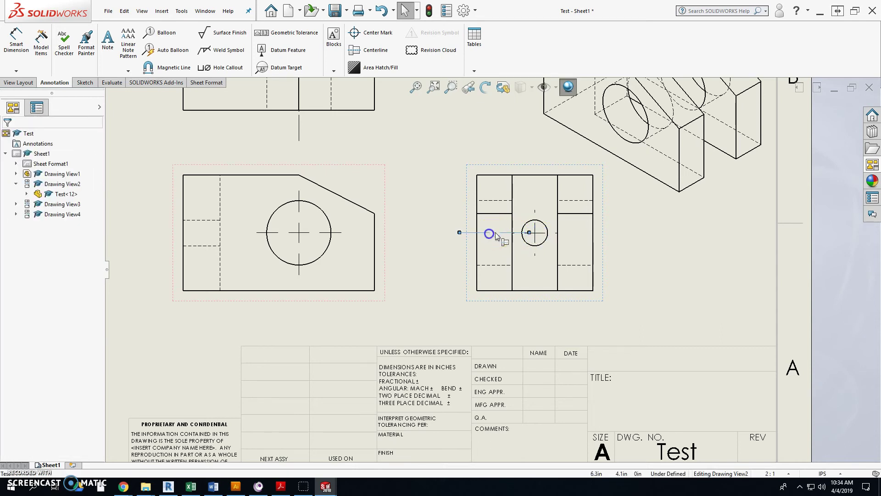
click(530, 232)
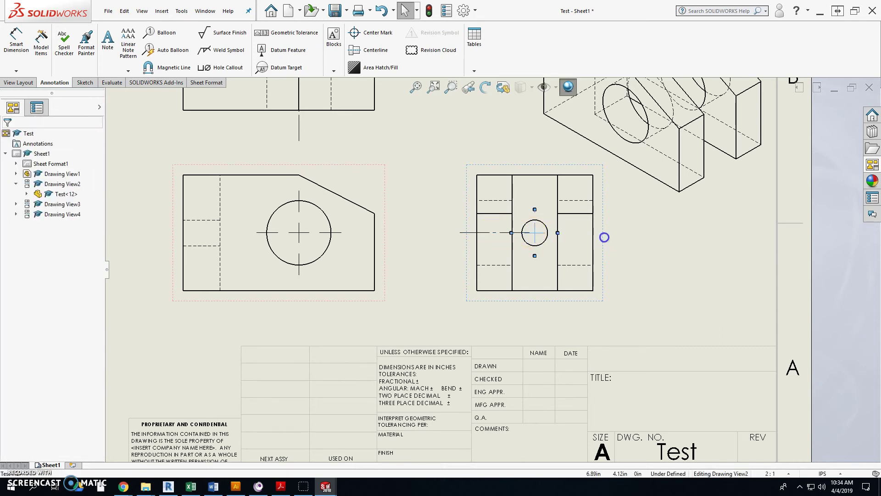
click(486, 233)
scroll(529, 234, up, 5)
click(510, 254)
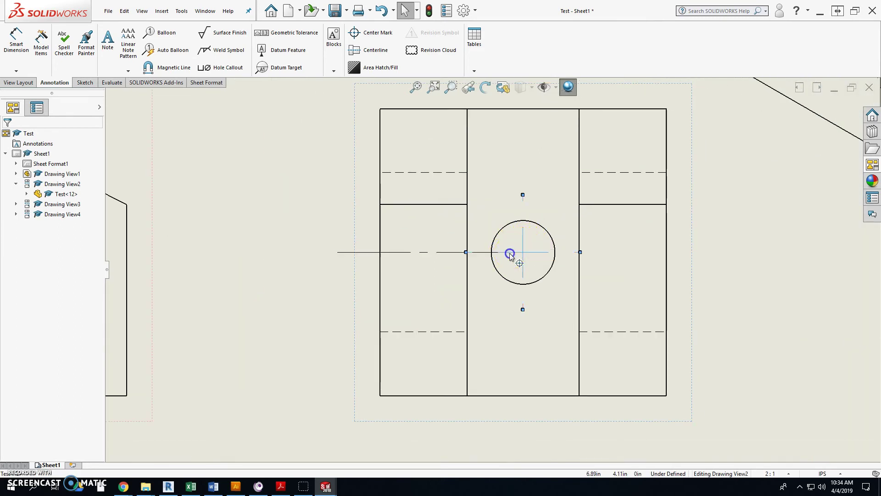
click(442, 252)
click(508, 252)
key(Escape)
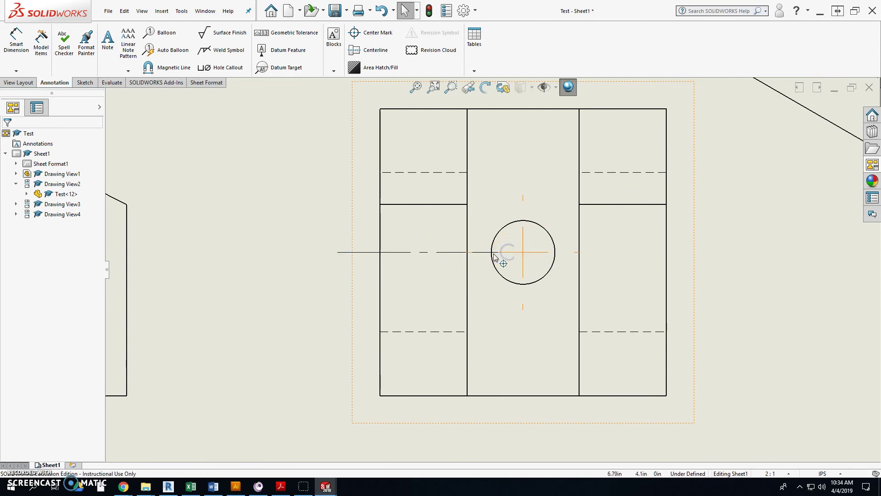
click(433, 252)
key(Delete)
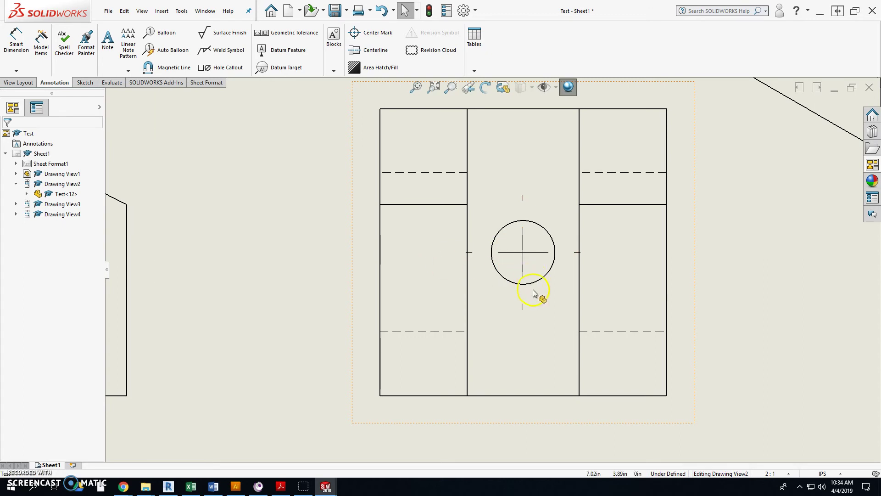
Step: Override the document defaults for the small hole's center mark in the right view and set its mark size to 0.60 in
click(524, 305)
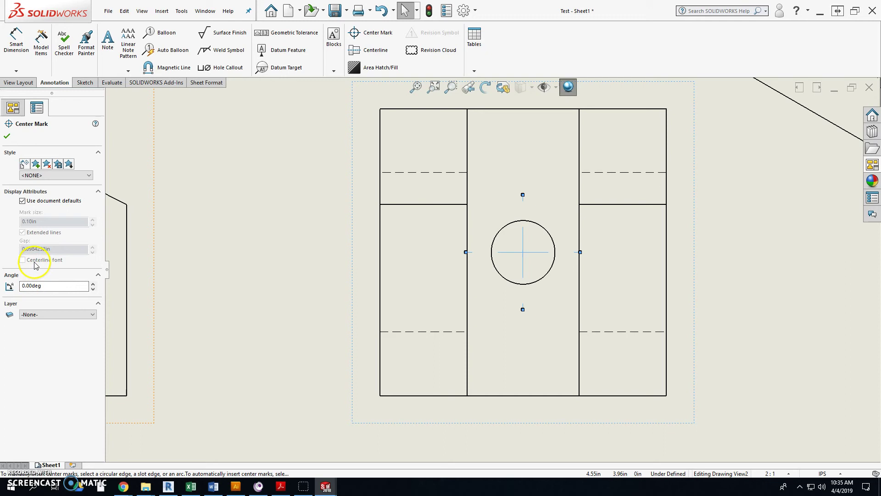
click(22, 201)
click(93, 219)
click(93, 219)
click(93, 220)
click(92, 219)
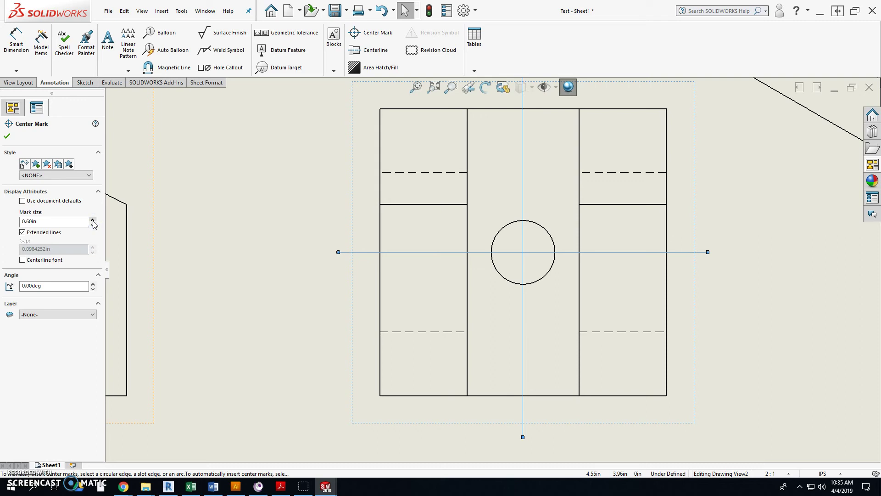
click(38, 232)
click(6, 137)
scroll(469, 305, up, 5)
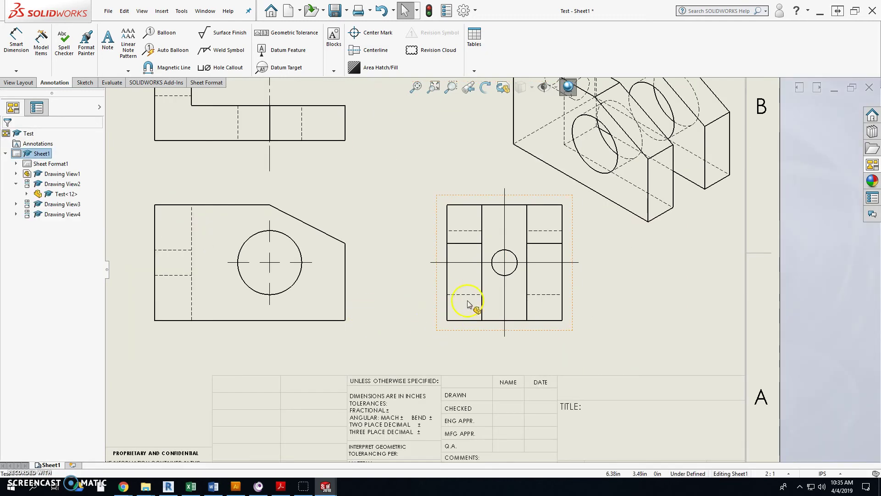
Step: Delete the small hole's center mark in the right view and add a centerline through the large hole in the right arm
click(505, 292)
key(Delete)
scroll(540, 279, down, 3)
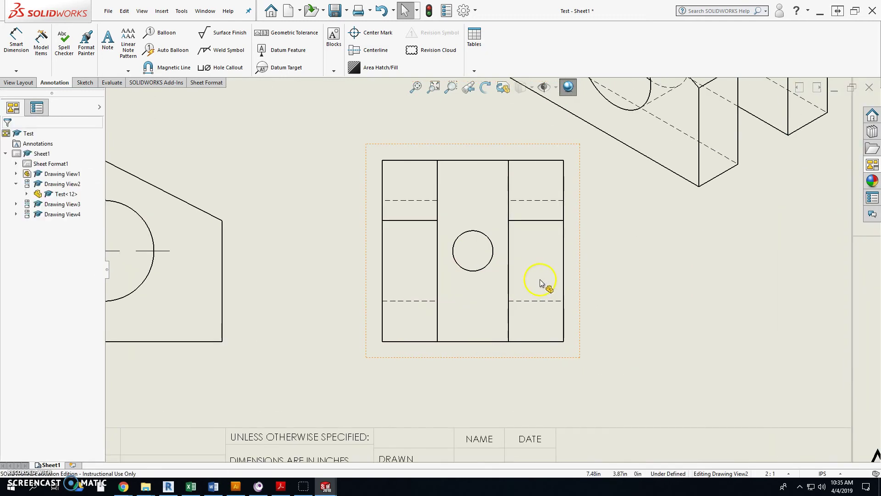
scroll(540, 281, down, 2)
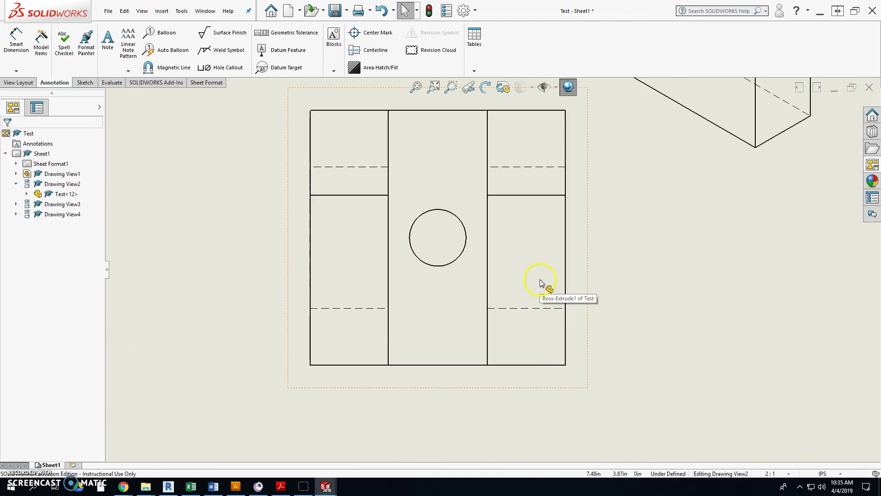
click(356, 51)
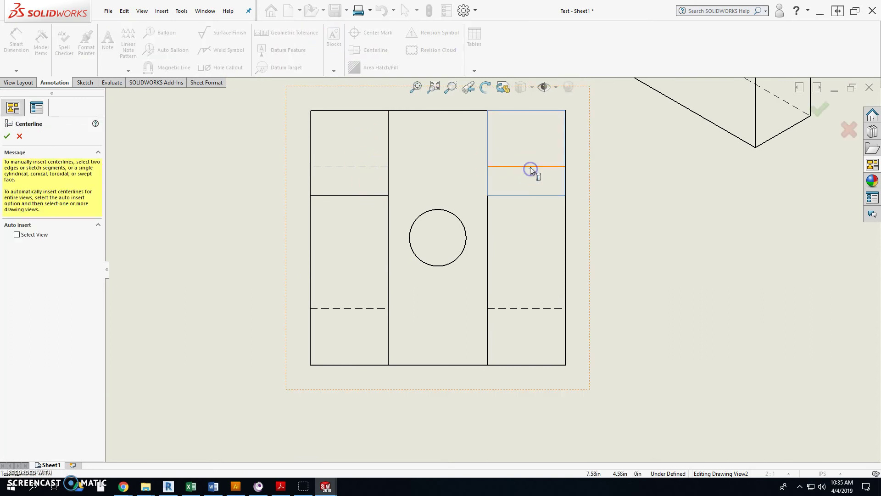
click(506, 308)
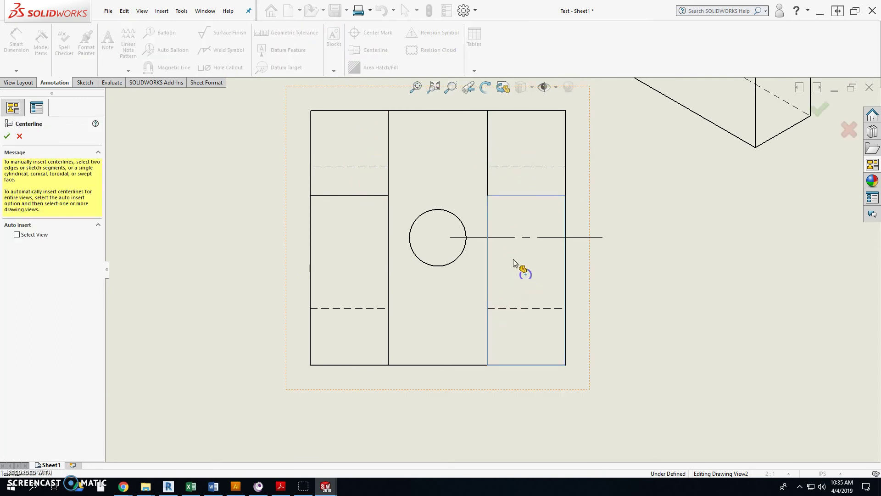
Step: Extend the right view's centerline across both arms and past their outer edges
click(505, 237)
drag(450, 237, 306, 243)
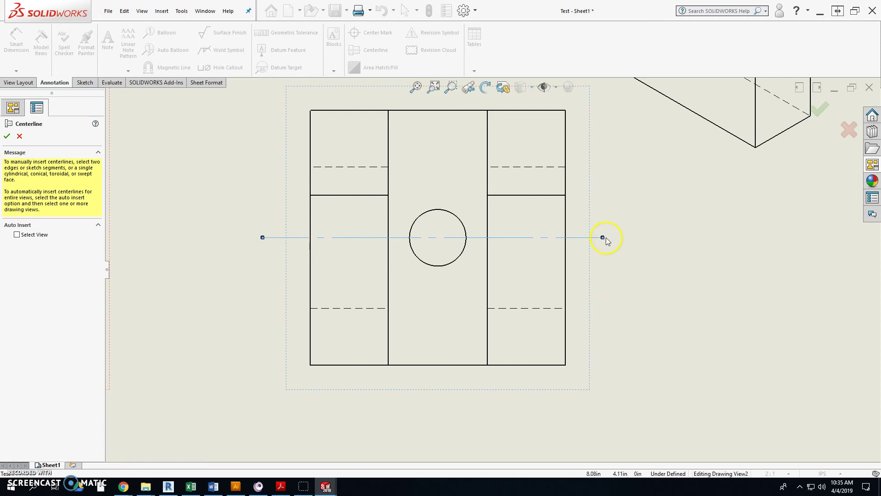
drag(604, 238, 616, 237)
scroll(257, 284, up, 5)
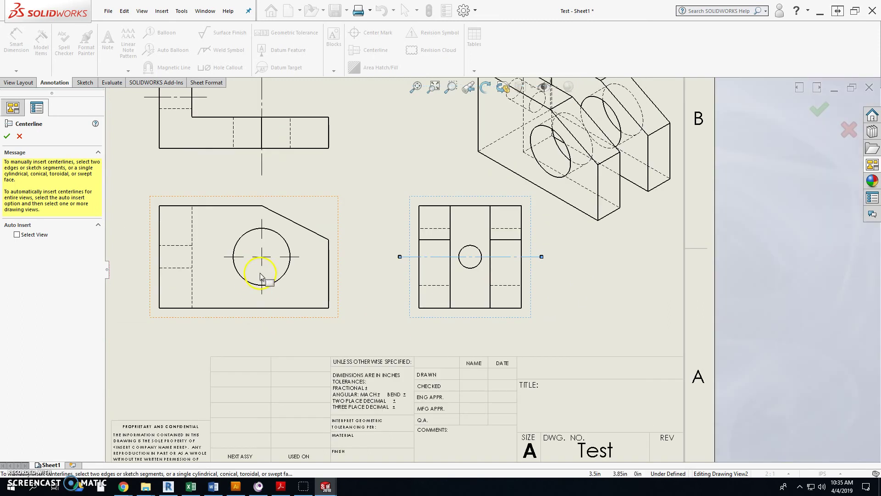
scroll(331, 283, down, 2)
key(Escape)
Step: Add a center mark to the small hole in the right view
scroll(629, 226, down, 3)
scroll(629, 226, up, 4)
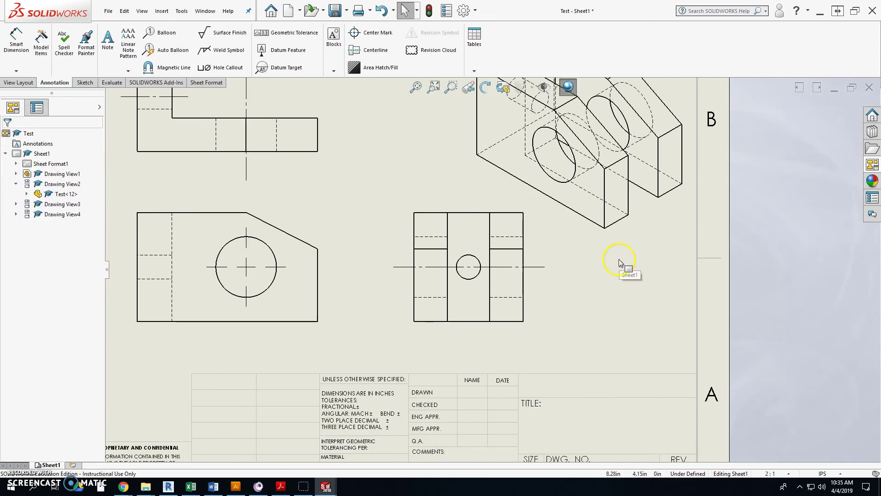
click(372, 33)
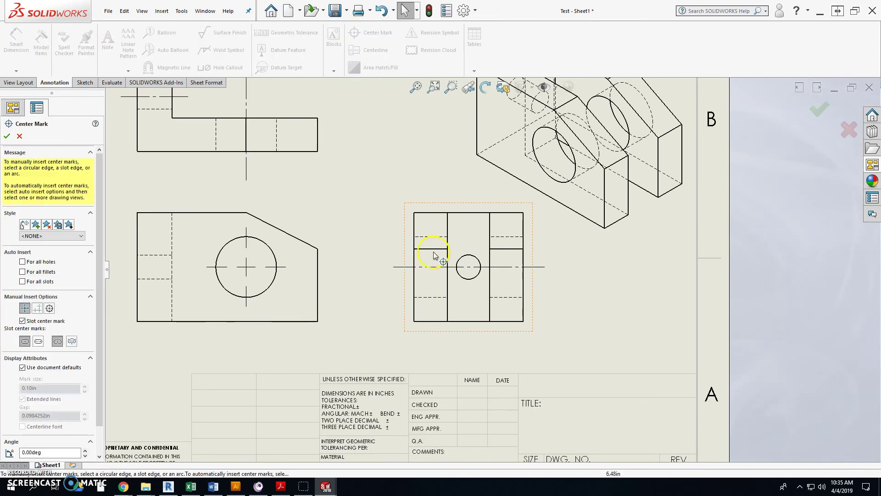
click(473, 278)
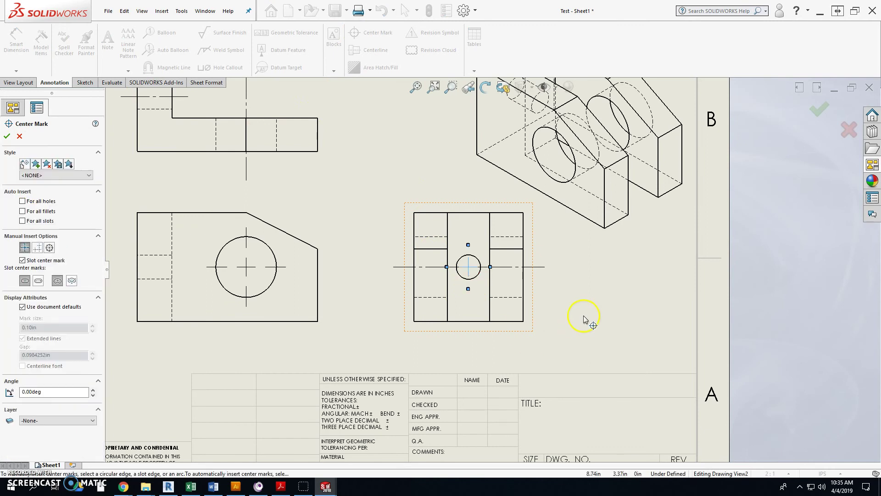
key(Escape)
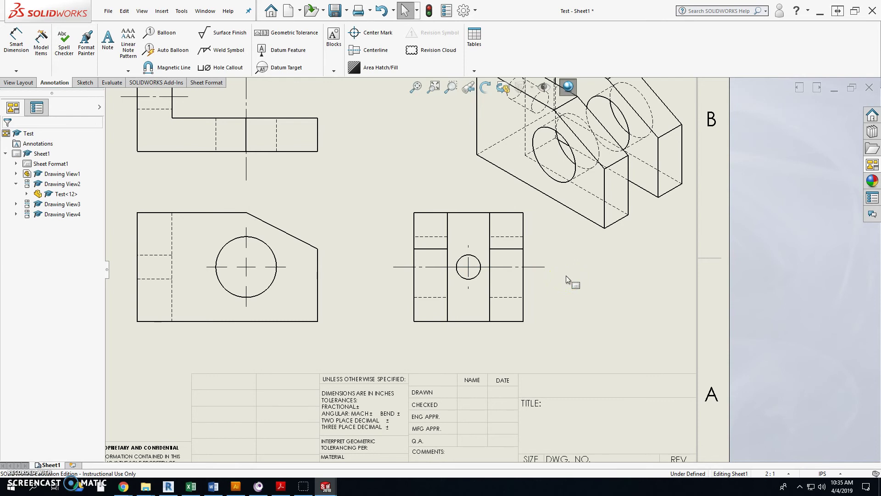
Step: Add a centerline through the hidden small end hole in the front view
scroll(124, 271, up, 3)
scroll(291, 222, down, 3)
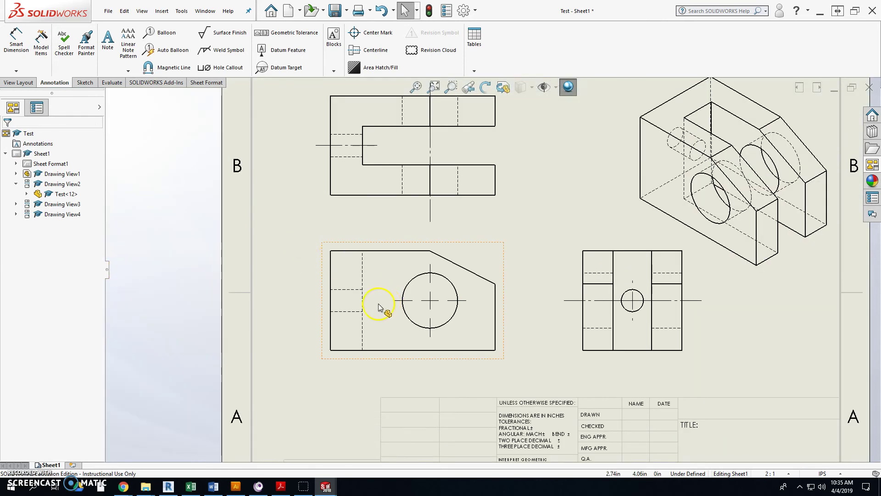
click(369, 49)
click(355, 290)
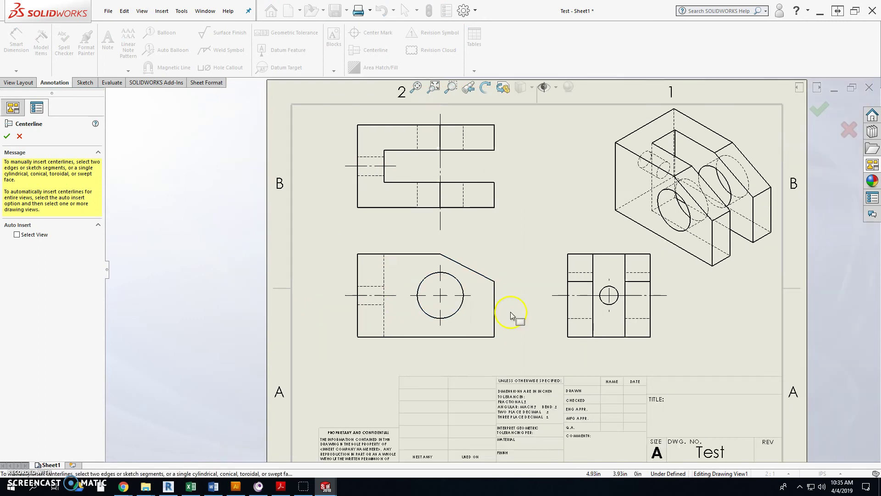
scroll(505, 321, up, 3)
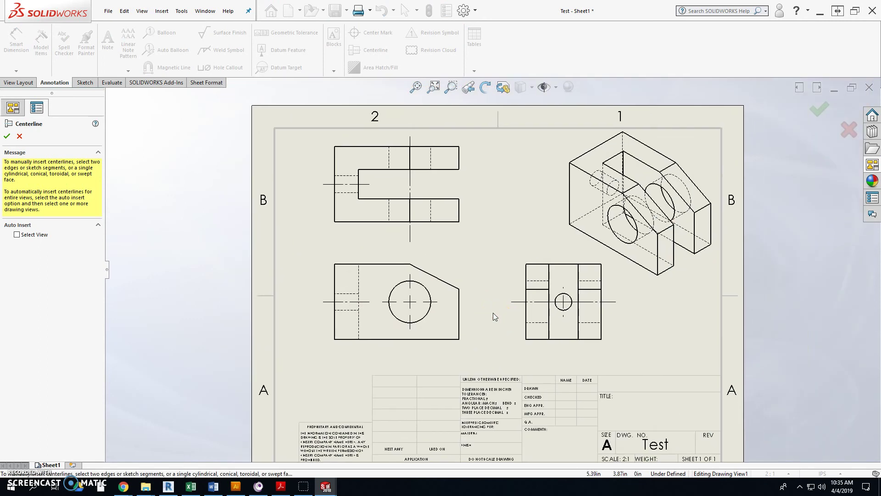
scroll(493, 313, up, 5)
scroll(494, 313, down, 4)
middle_drag(493, 313, 491, 285)
scroll(500, 274, down, 2)
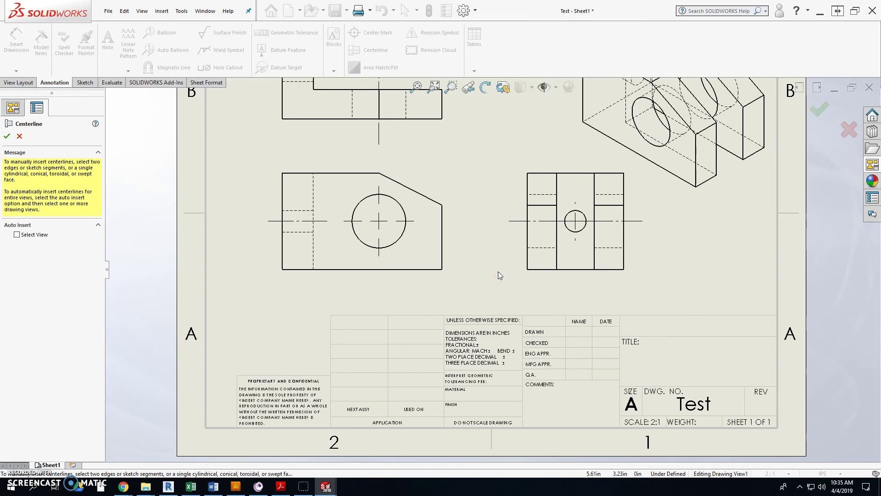
scroll(493, 271, up, 1)
scroll(463, 268, down, 2)
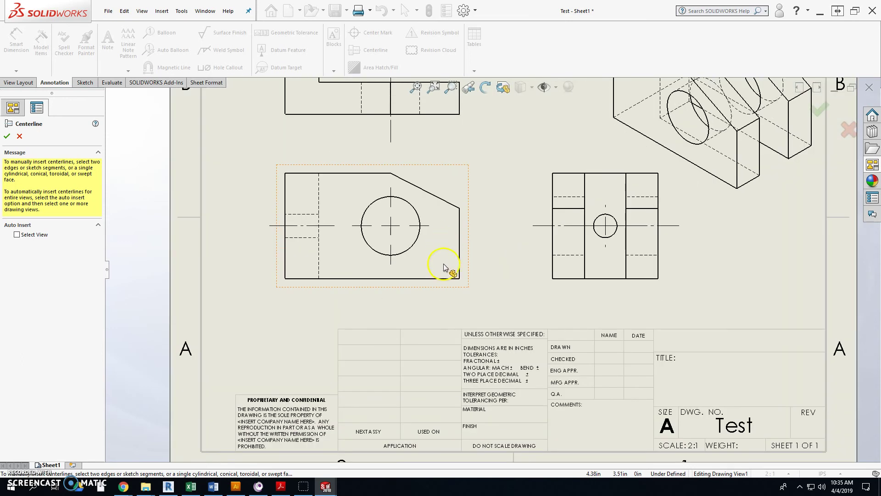
click(9, 138)
Step: Dimension the large hole's diameter in the front view, placing it outside the sloped corner, and set its precision to three decimals (.123)
scroll(332, 288, down, 2)
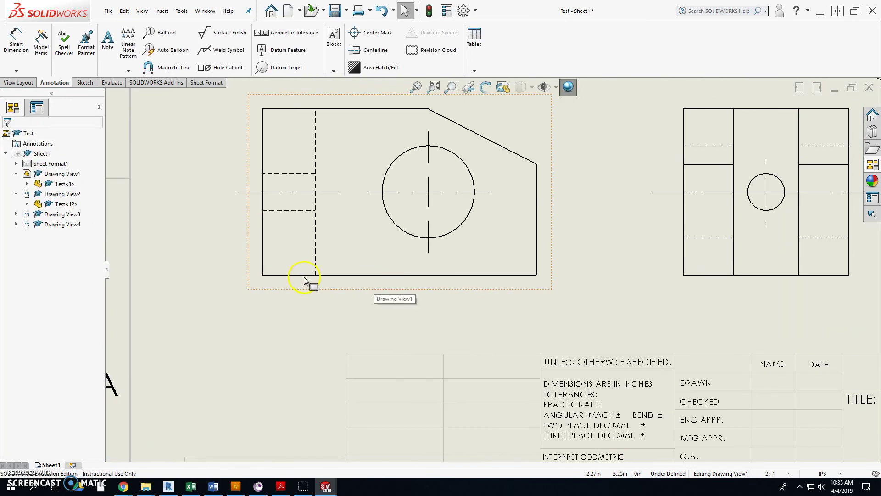
scroll(390, 276, up, 3)
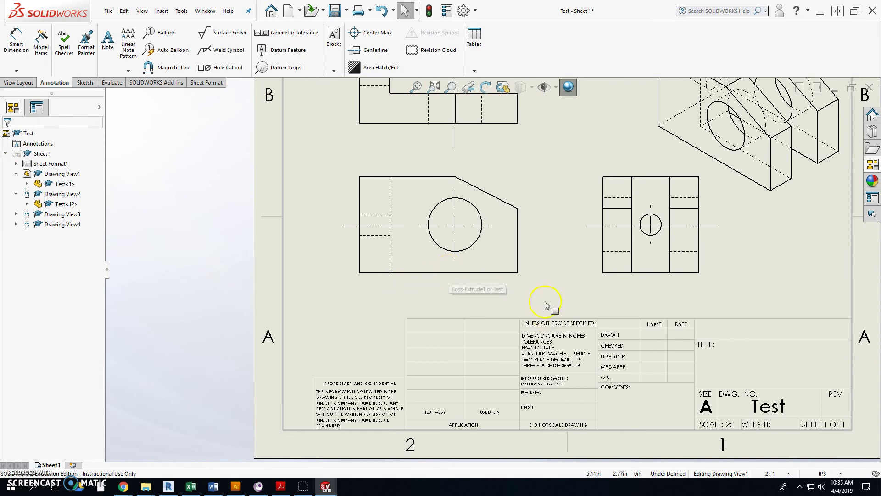
scroll(540, 293, down, 2)
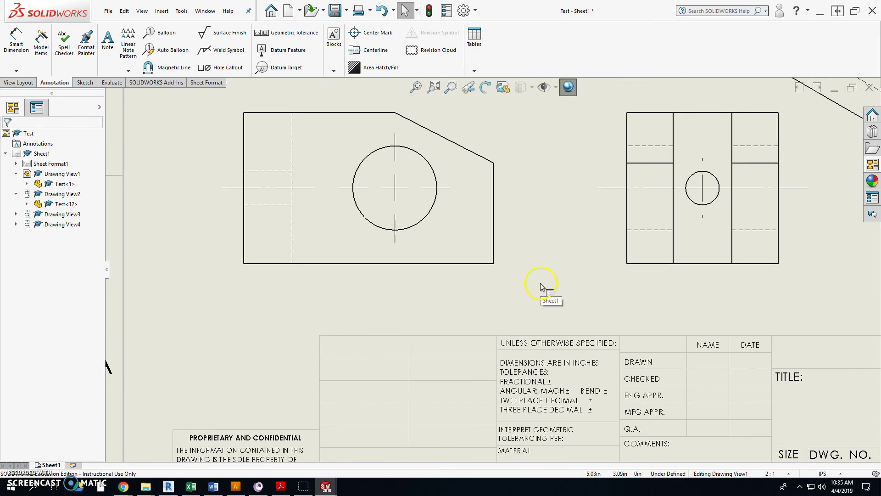
click(14, 46)
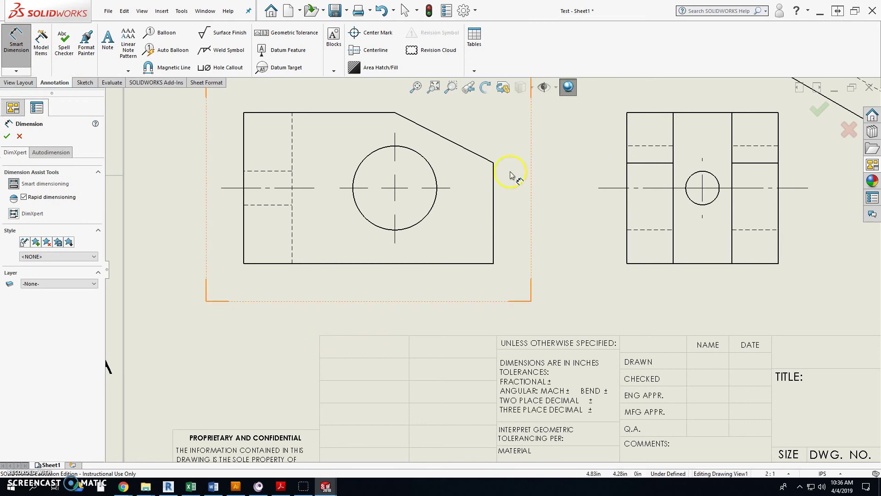
click(429, 163)
scroll(492, 161, up, 2)
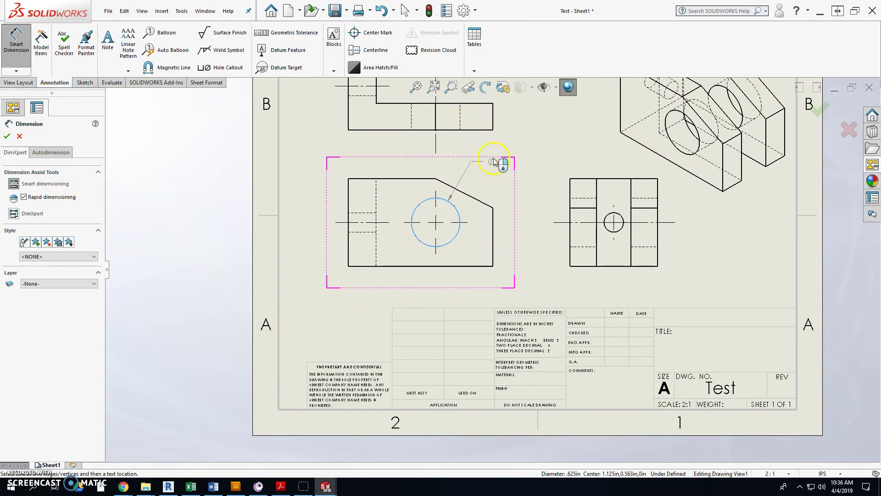
click(505, 174)
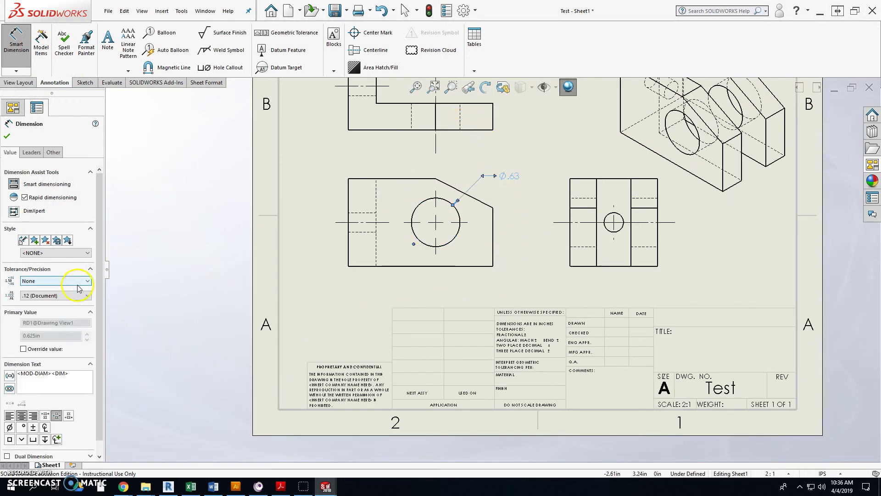
click(77, 296)
click(78, 322)
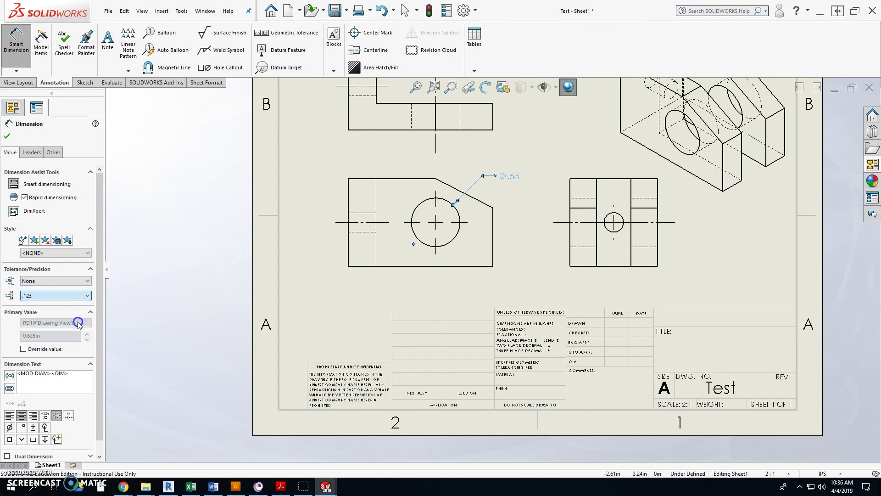
Step: Dimension the angle between the sloped corner edge and the vertical end edge in the front view
click(305, 283)
scroll(513, 260, up, 2)
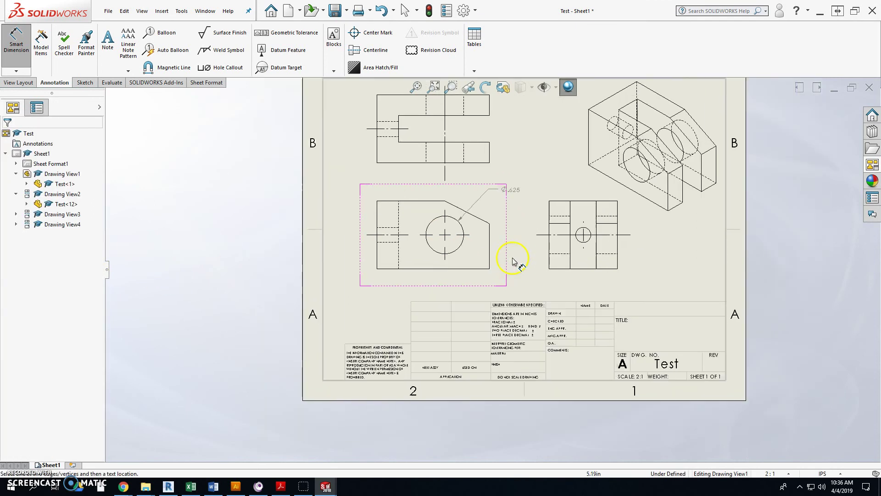
scroll(513, 261, down, 2)
scroll(487, 216, down, 2)
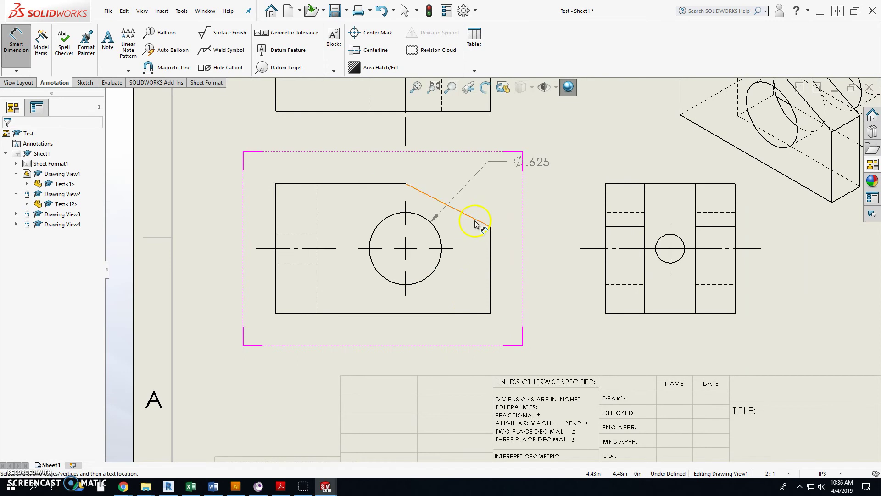
click(477, 222)
click(490, 256)
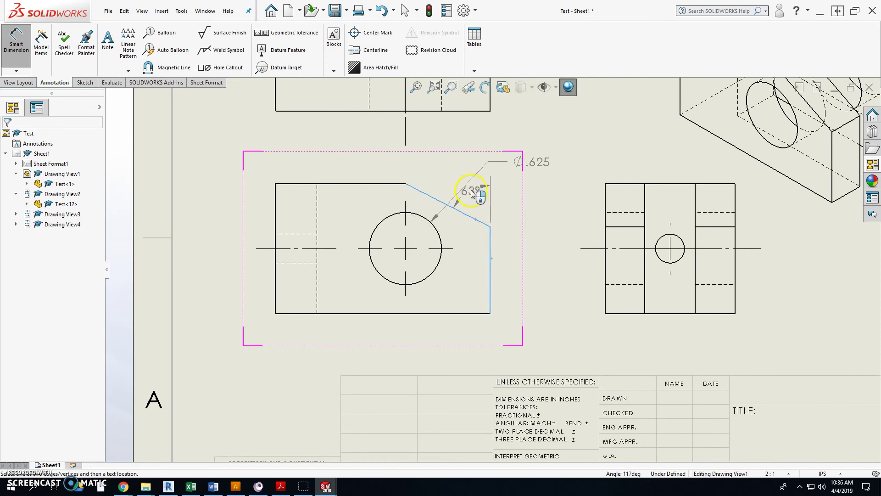
click(473, 190)
click(548, 249)
Step: Reposition the front view's diameter and angle dimensions so both texts sit clear of each other outside the sloped corner
scroll(544, 246, up, 3)
scroll(503, 221, down, 2)
drag(513, 230, 482, 219)
mouse_move(474, 251)
mouse_down()
mouse_move(482, 239)
mouse_move(496, 245)
mouse_up()
click(543, 332)
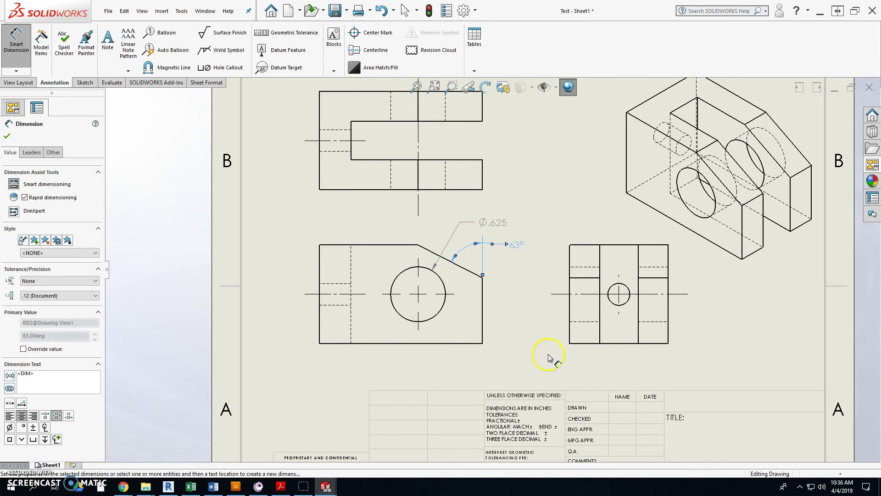
Step: Dimension the lower arm's thickness in the top view, placing it beyond the open end, and set its precision to three decimals (.123)
scroll(515, 319, up, 3)
scroll(335, 309, down, 4)
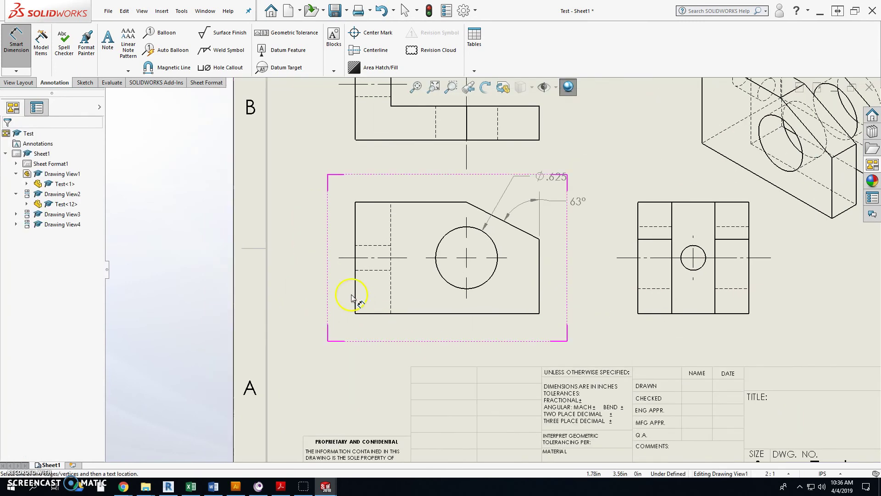
scroll(351, 305, up, 3)
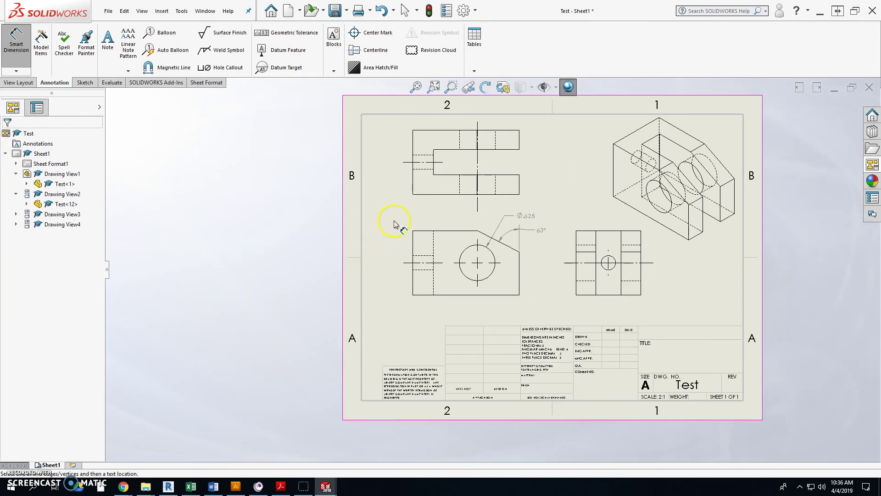
scroll(473, 230, down, 3)
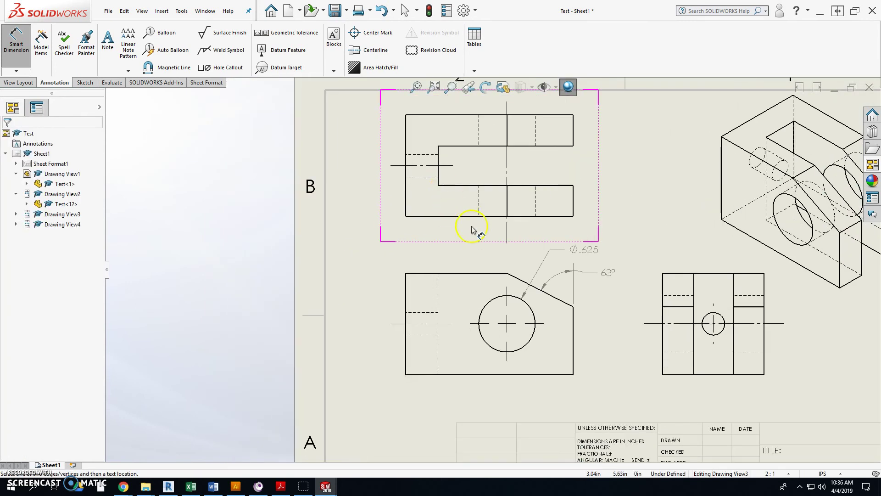
click(573, 214)
click(621, 229)
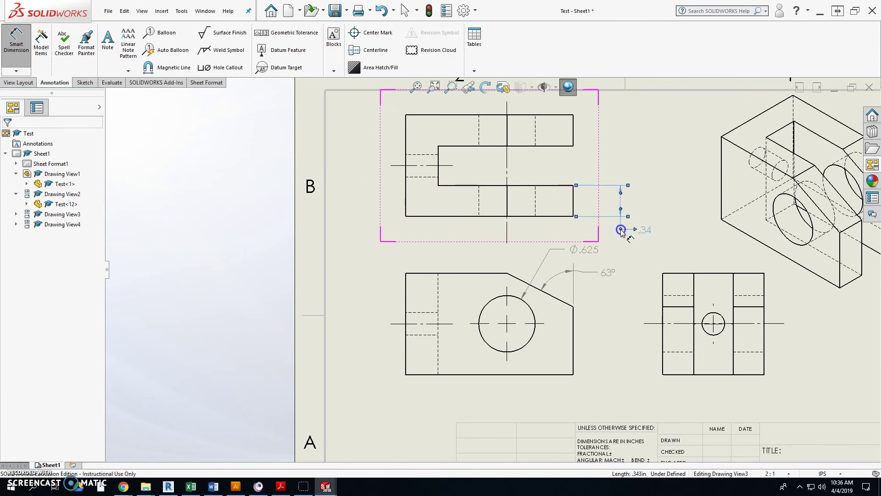
click(54, 295)
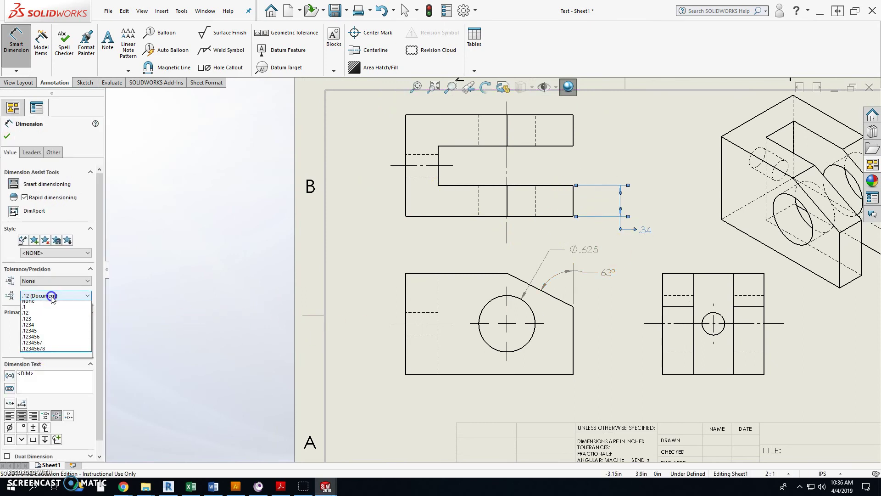
click(55, 320)
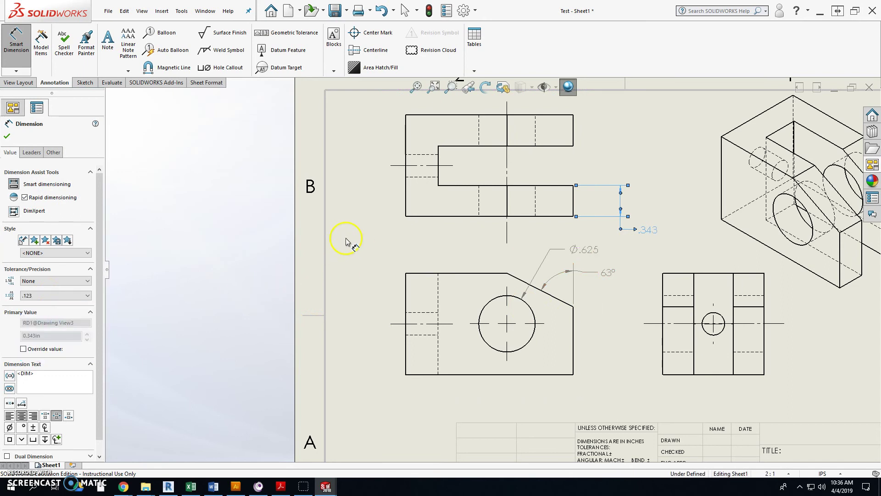
click(347, 242)
Step: Leave the dimension tool and open the sheet format for editing
scroll(476, 263, up, 5)
scroll(531, 275, down, 5)
middle_drag(502, 310, 465, 206)
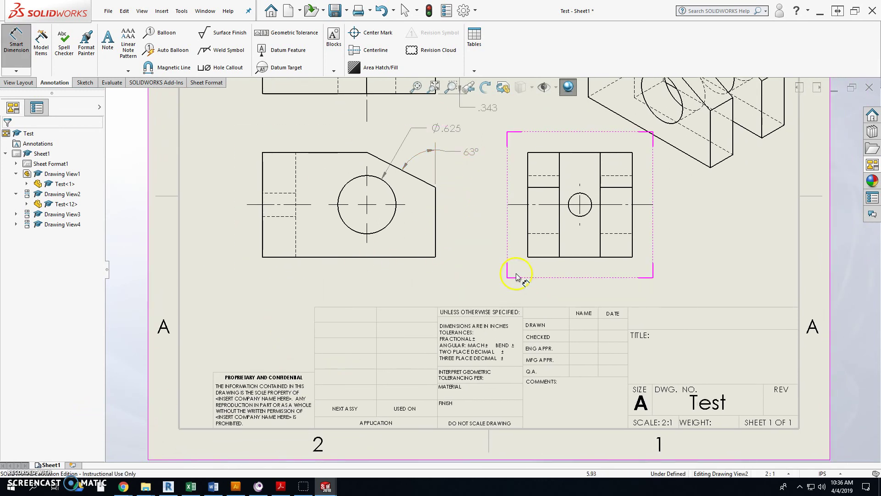
scroll(514, 275, down, 1)
mouse_move(484, 293)
middle_down()
mouse_move(431, 216)
mouse_move(453, 246)
middle_up()
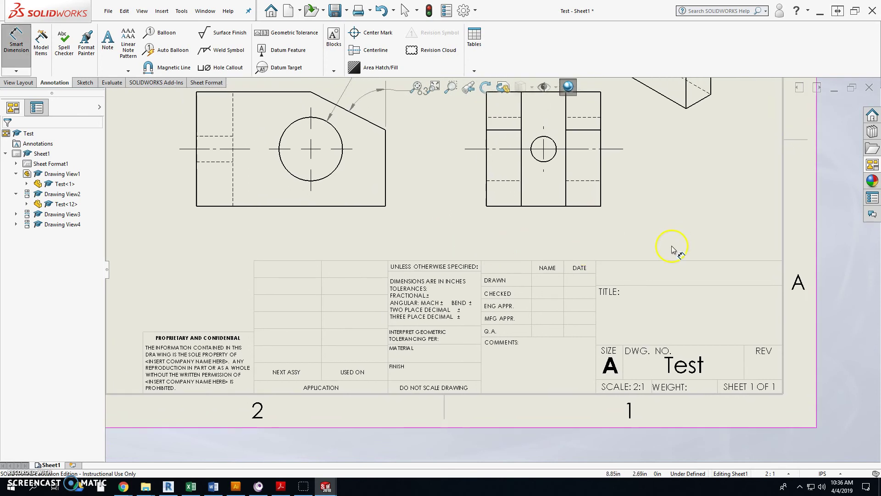
key(Escape)
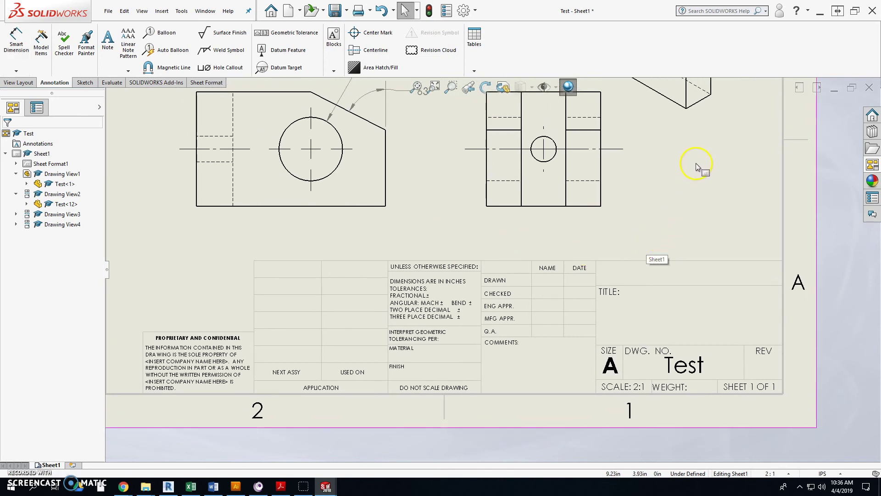
right_click(680, 230)
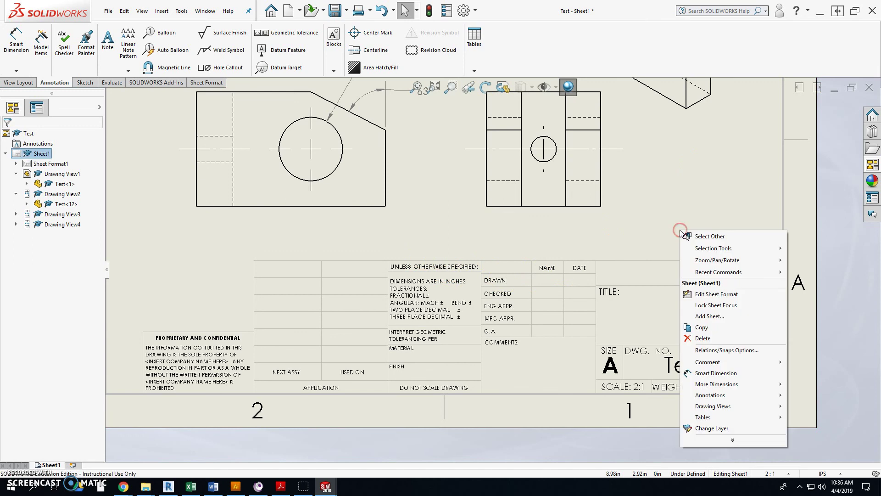
click(702, 294)
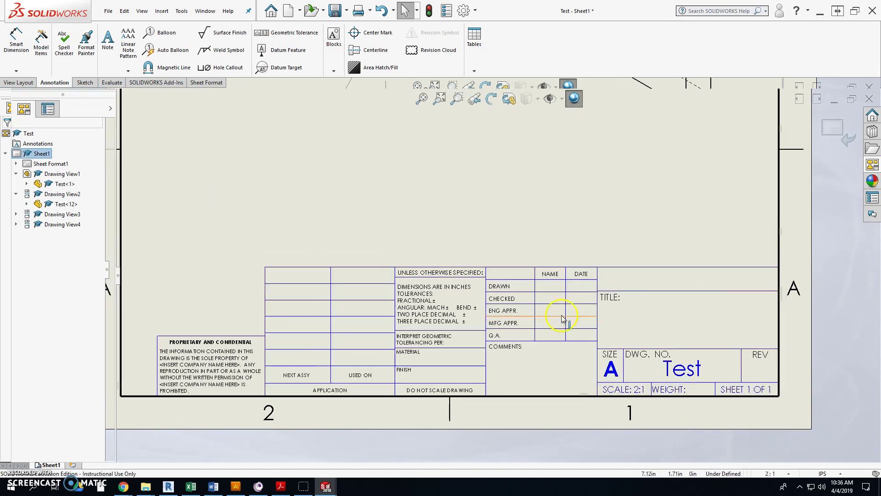
Step: Enter the drafter's name in the NAME cell of the title block's DRAWN row
scroll(546, 293, down, 3)
scroll(544, 290, down, 2)
click(519, 268)
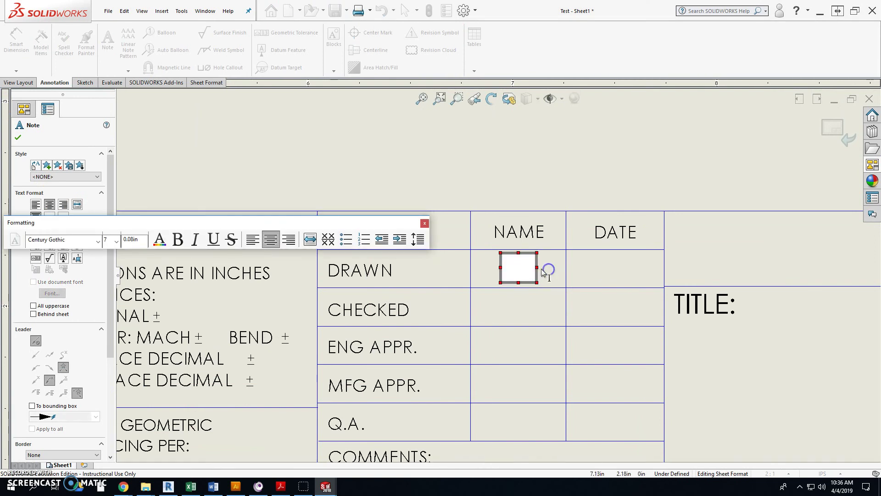
click(520, 265)
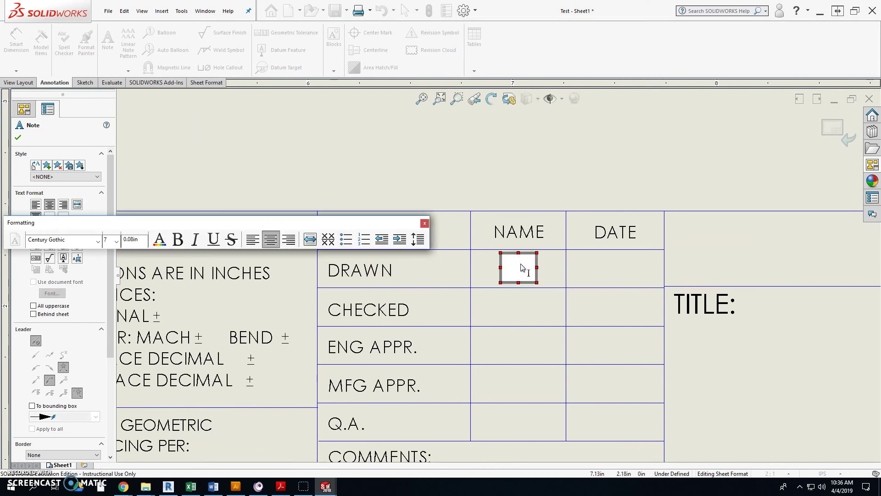
text(e)
key(BackSpace)
key(BackSpace)
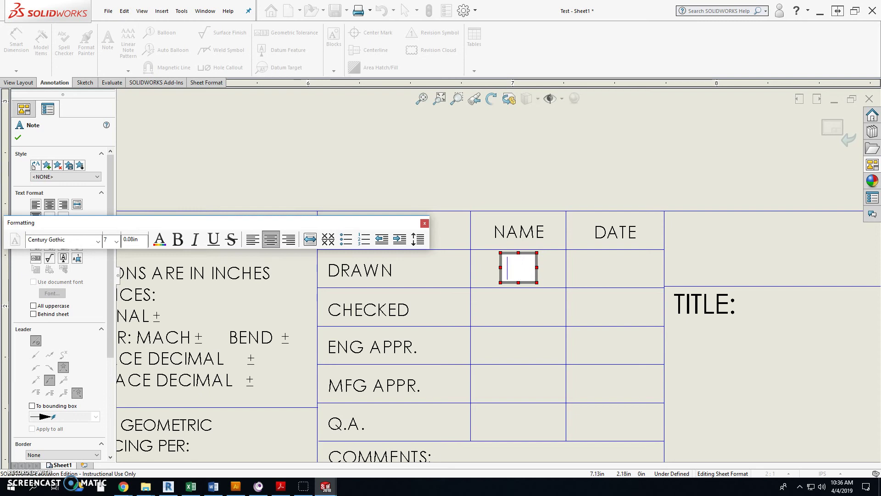
text(E. Hughes)
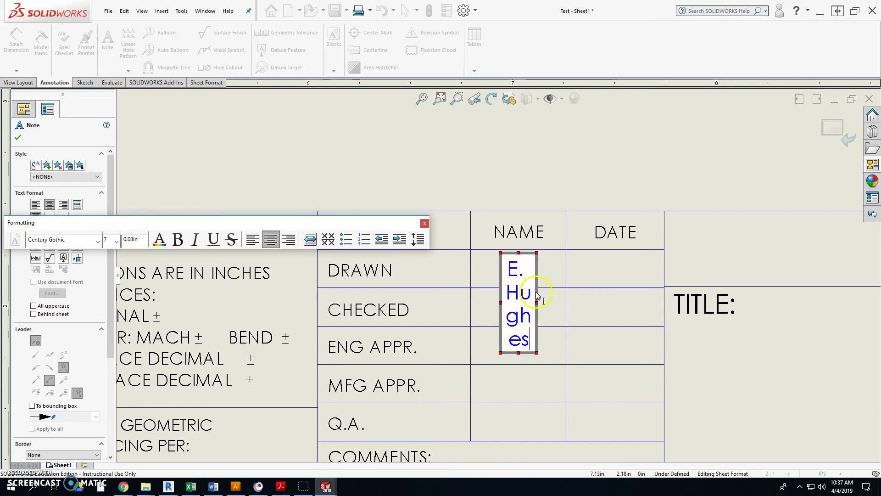
Step: Widen the drafter's name note so it fits on one line and align it in the DRAWN row's NAME cell
drag(537, 302, 591, 260)
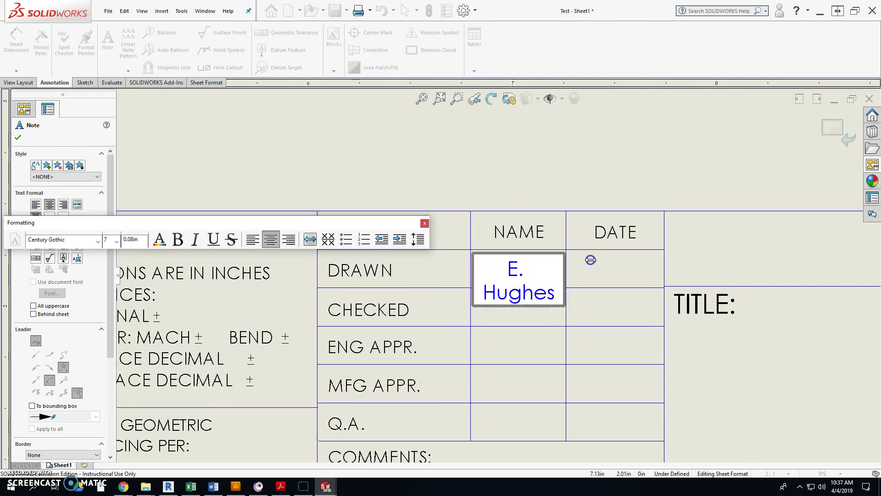
click(614, 158)
drag(530, 272, 520, 266)
click(555, 155)
scroll(465, 316, up, 2)
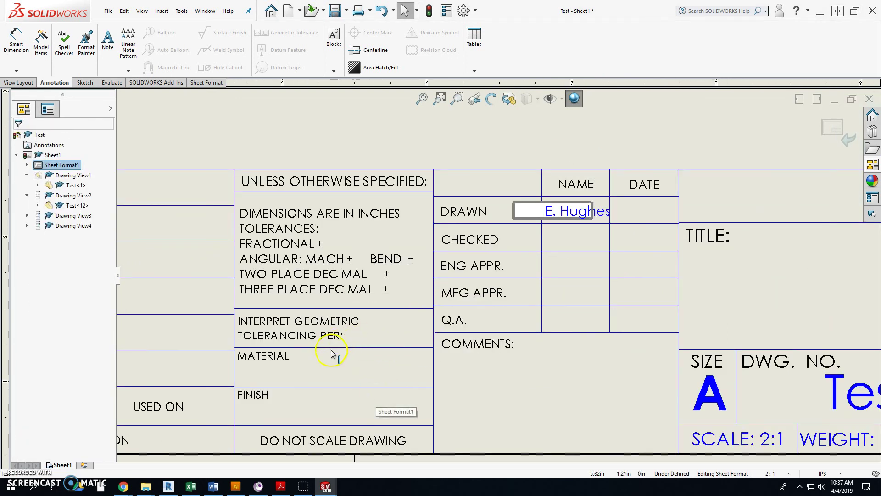
scroll(317, 360, down, 2)
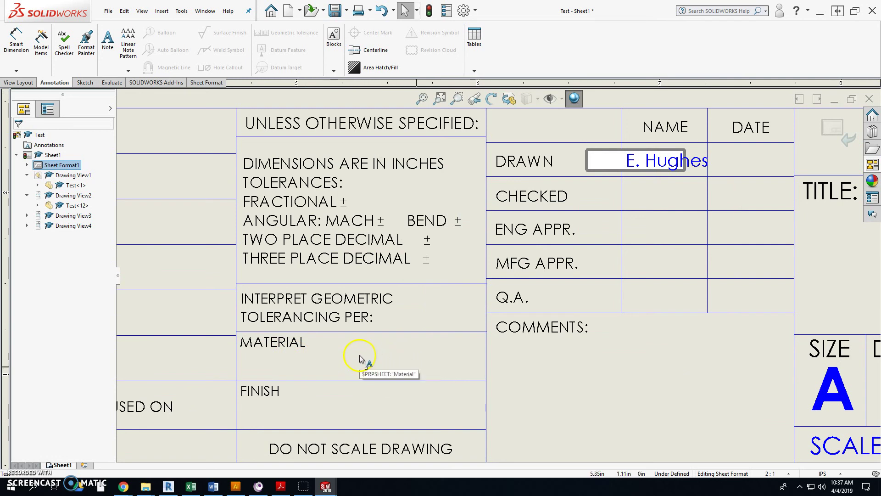
double_click(364, 357)
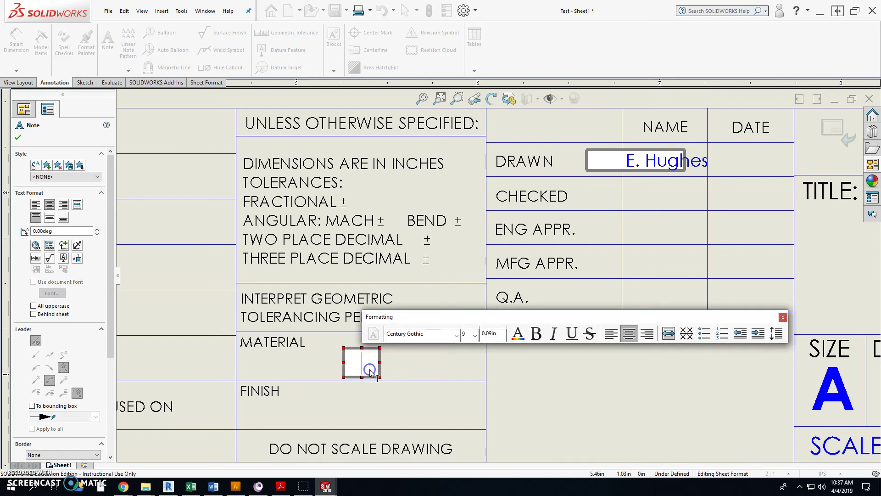
click(417, 366)
scroll(552, 360, up, 4)
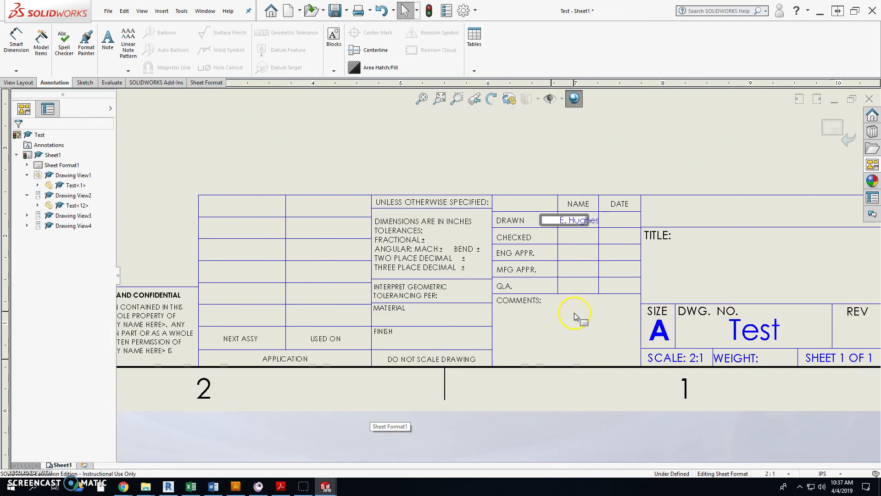
click(620, 221)
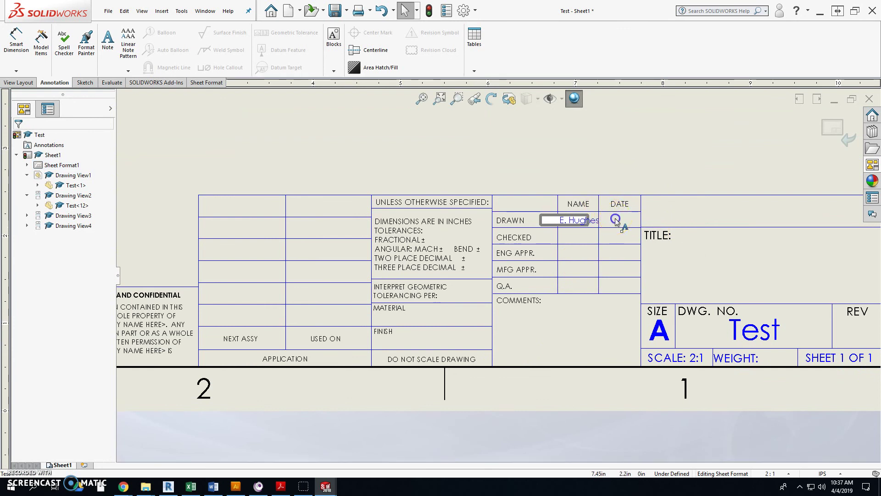
click(583, 154)
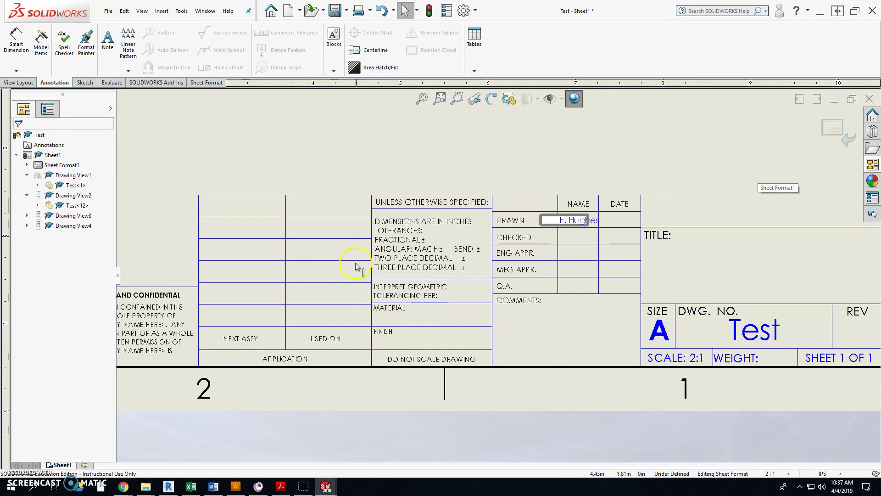
Step: Exit sheet format editing and return to the drawing sheet
click(833, 129)
scroll(546, 266, down, 3)
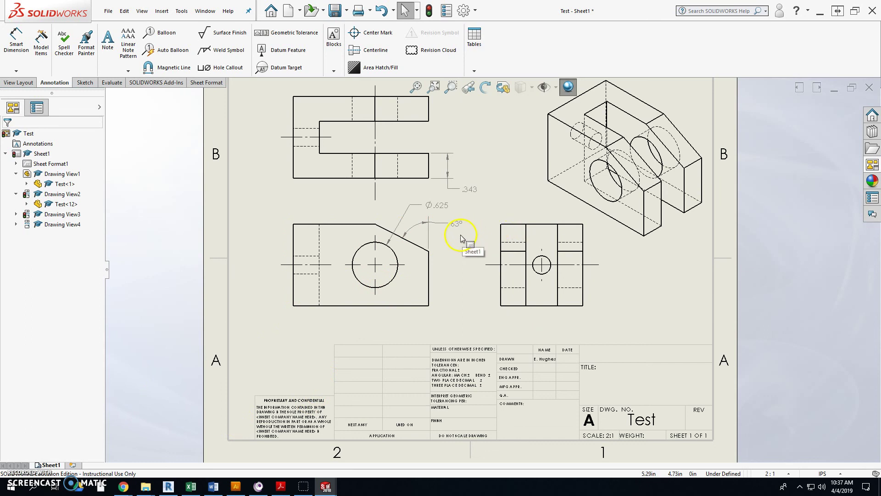
Step: View the Test part model from another angle, and return to the drawing to examine the views and their dimensions
key(ctrl+Tab)
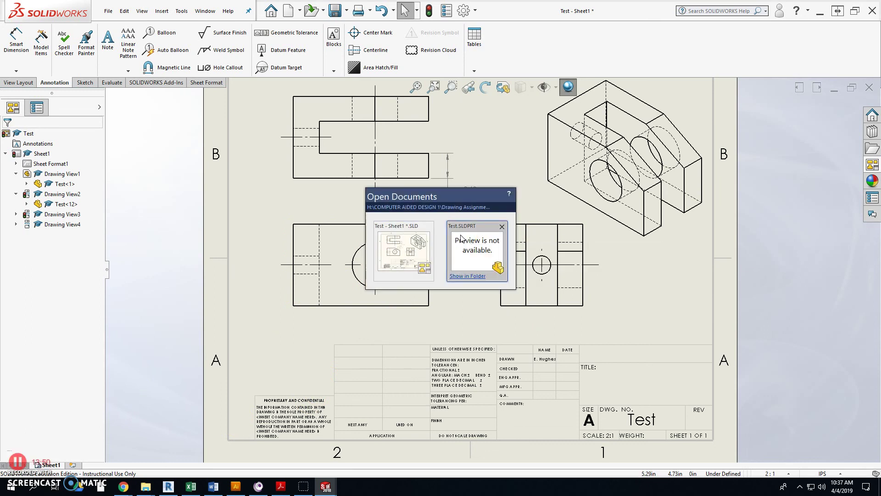
click(461, 236)
mouse_move(499, 351)
middle_down()
mouse_move(463, 299)
mouse_move(361, 312)
mouse_move(389, 331)
mouse_move(469, 329)
mouse_move(502, 384)
mouse_move(494, 378)
middle_up()
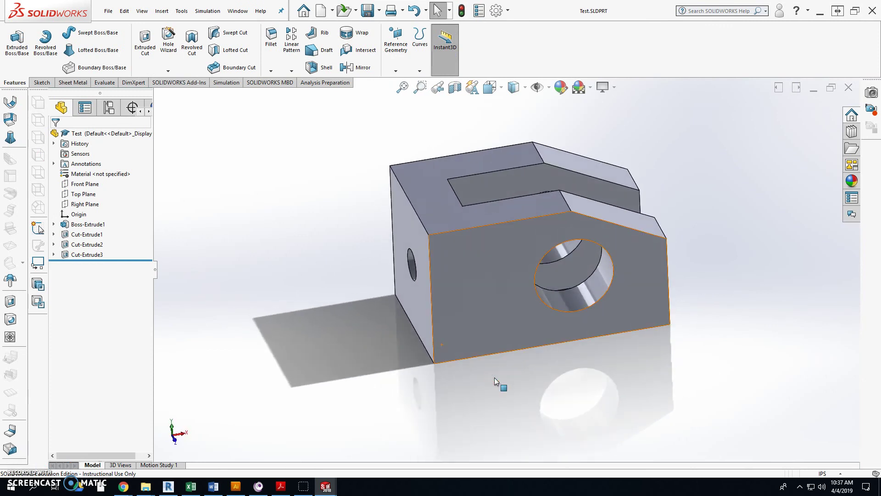
key(ctrl+Tab)
scroll(473, 345, up, 3)
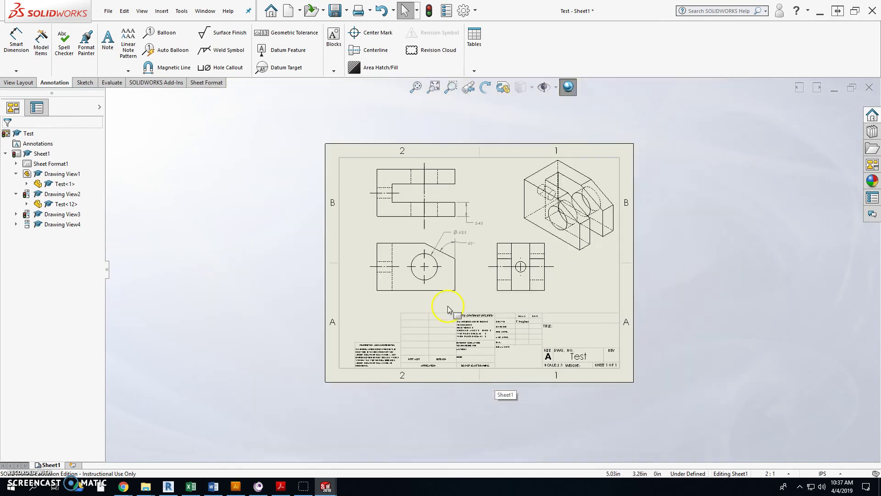
scroll(462, 275, down, 4)
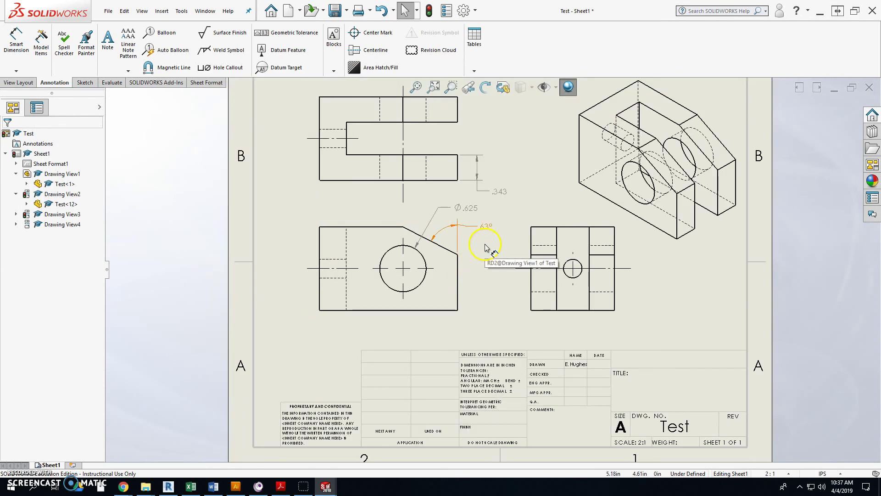
scroll(494, 245, up, 3)
scroll(497, 240, down, 2)
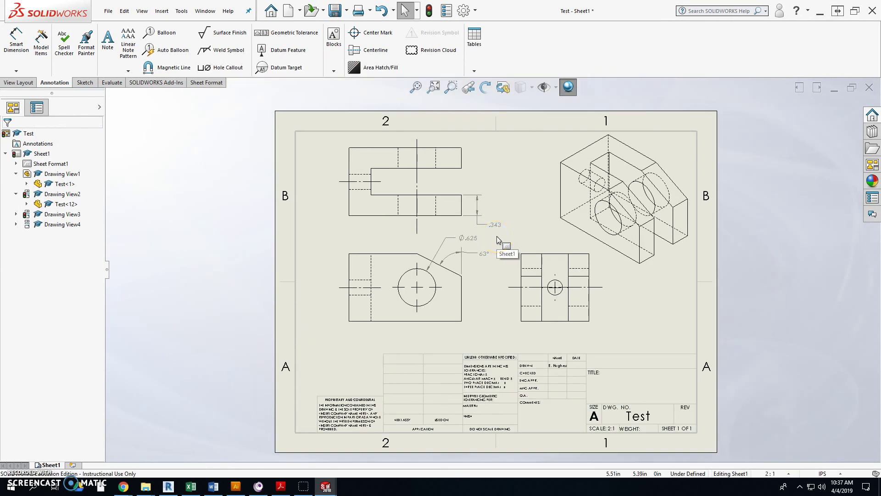
Step: In the Test part, change the sloped corner's angle in the base extrusion's sketch to 65 degrees and rebuild the model
scroll(478, 275, down, 2)
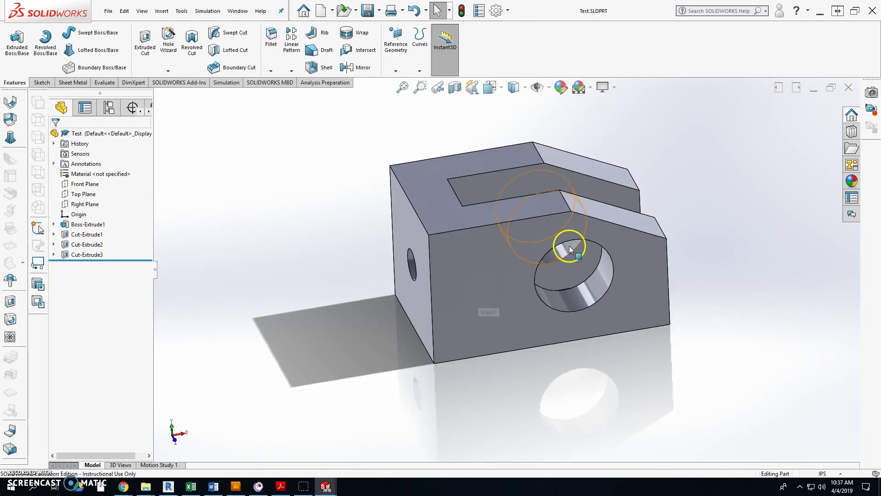
mouse_move(569, 246)
middle_down()
mouse_move(542, 234)
mouse_move(568, 222)
mouse_move(597, 162)
middle_up()
click(568, 223)
double_click(596, 162)
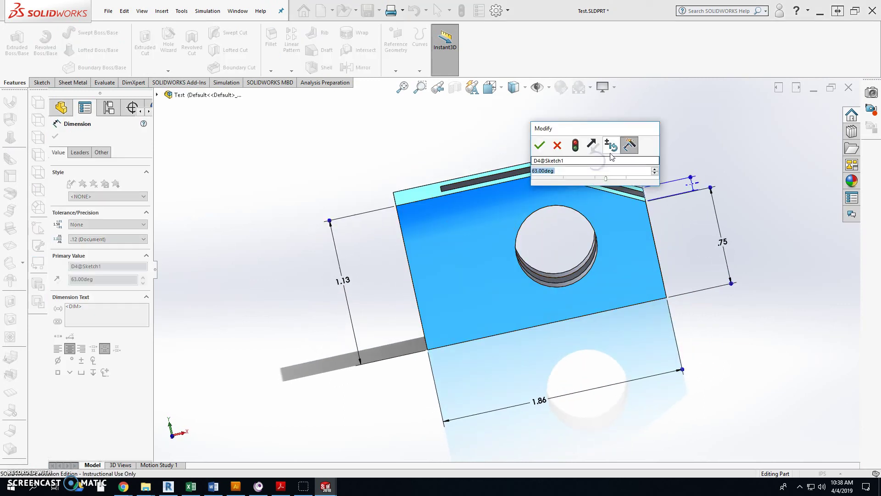
text(65)
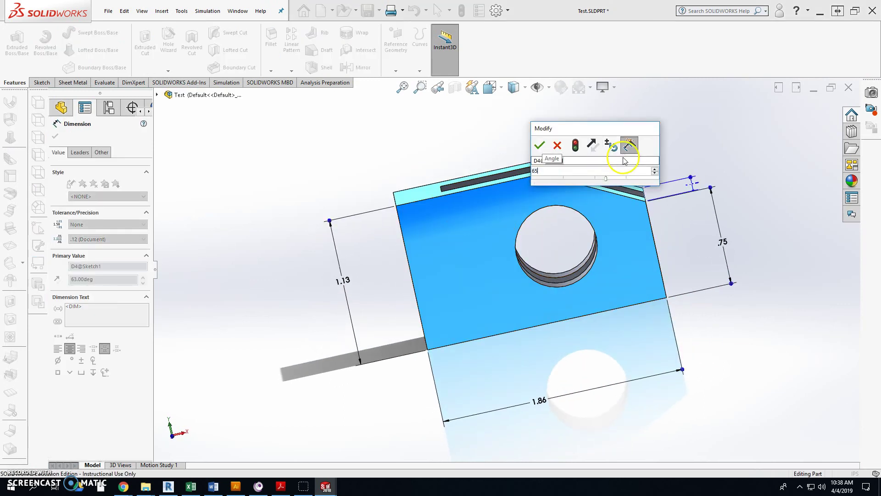
key(Return)
click(448, 40)
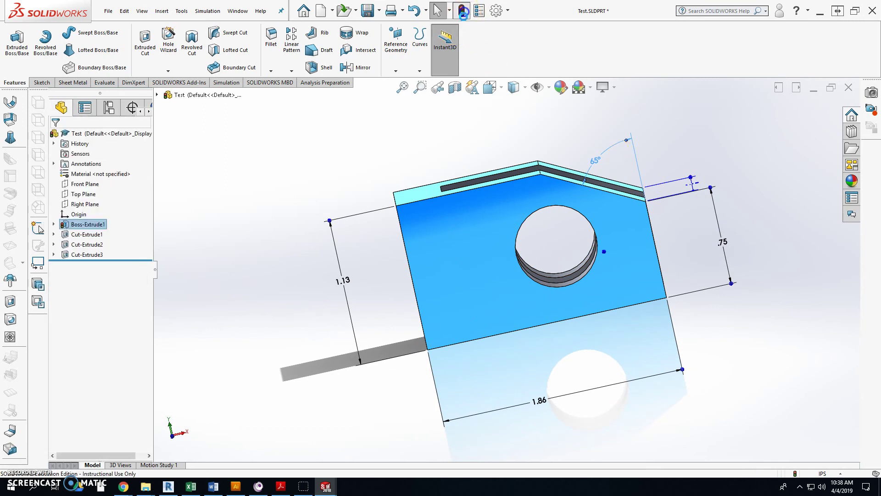
Step: Switch back to the drawing and check the sloped corner's angle dimension in the front view
key(ctrl+Tab)
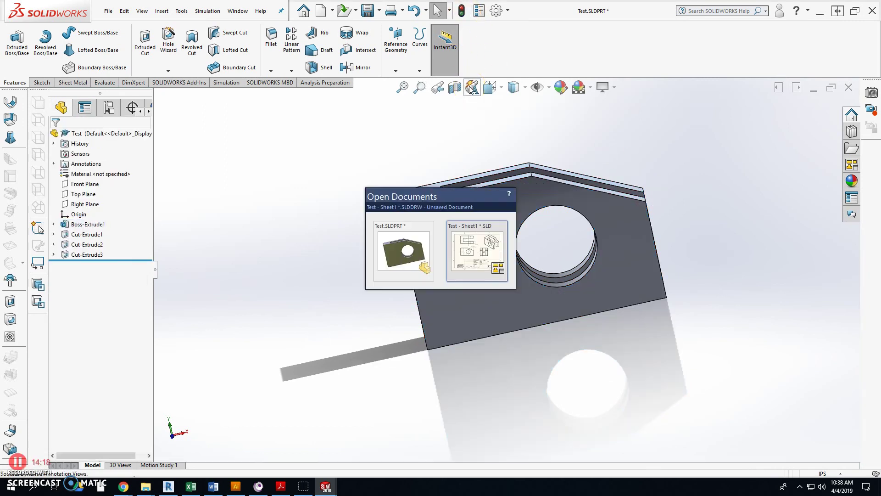
scroll(465, 260, down, 4)
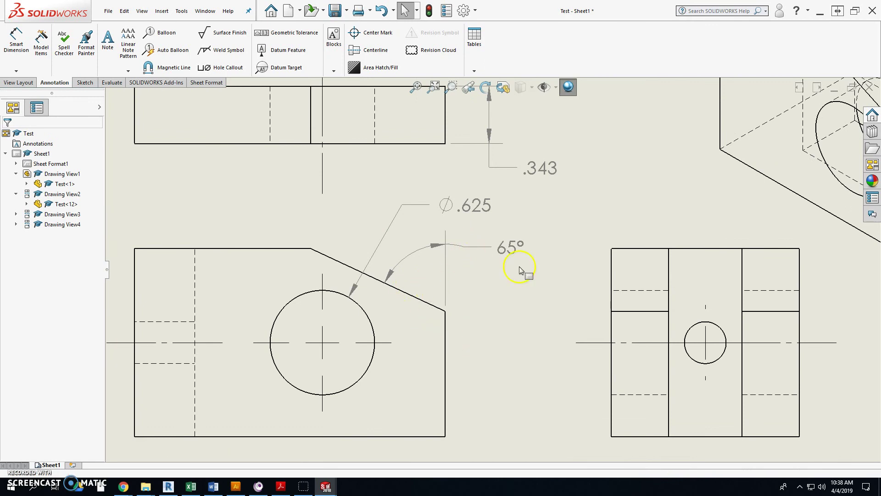
scroll(472, 311, up, 4)
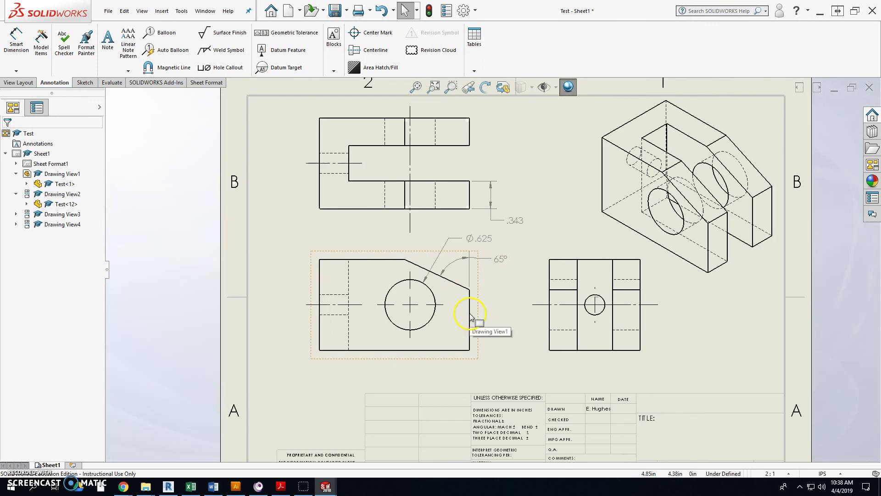